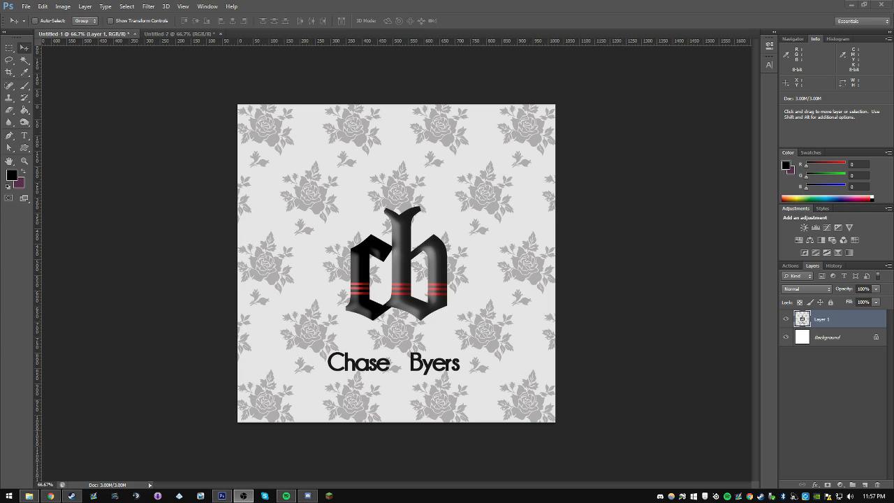
Step: Try an Inner Bevel effect on Layer 1, with the size at about 95 px and depth at about 103%
left_click(26, 51)
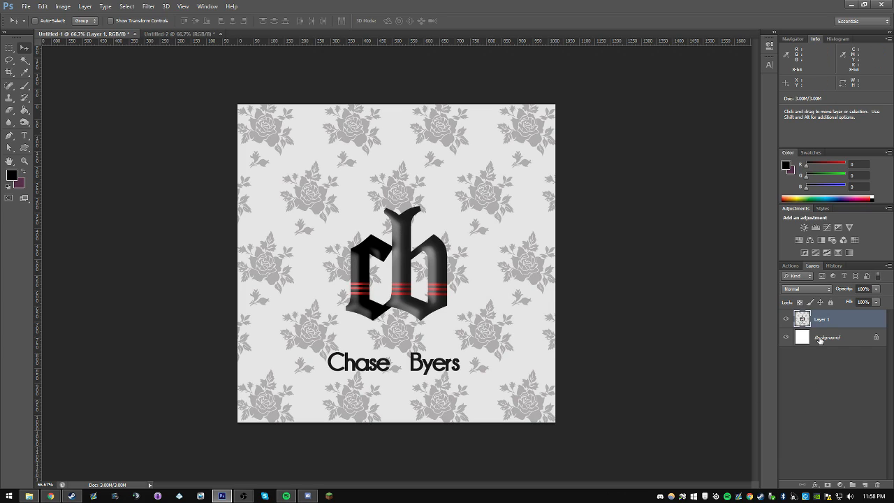
left_click(815, 484)
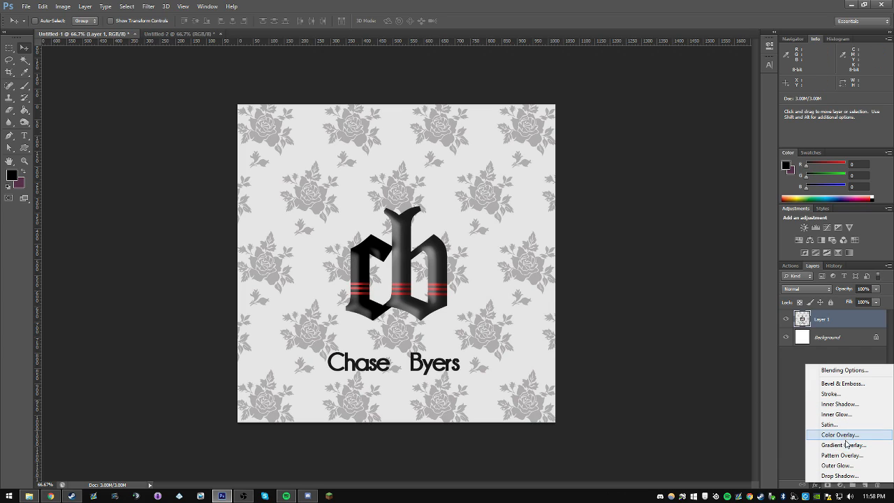
left_click(839, 383)
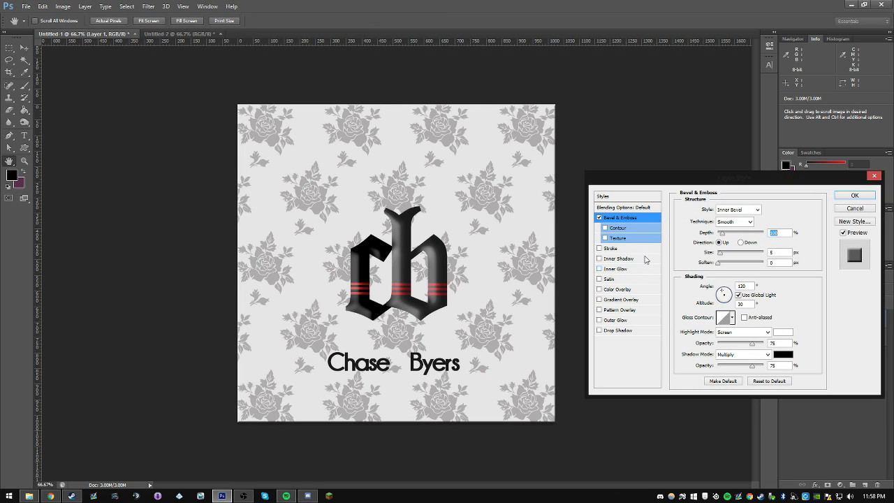
left_click_drag(727, 255, 741, 256)
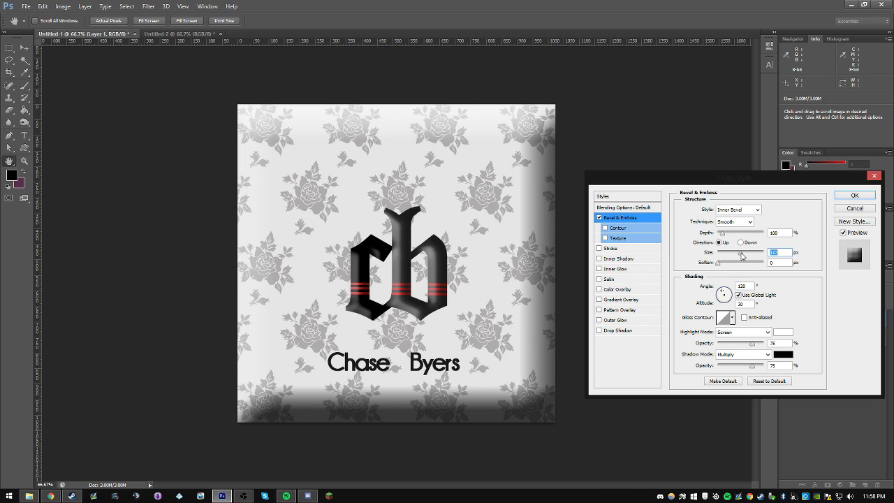
left_click_drag(740, 255, 722, 234)
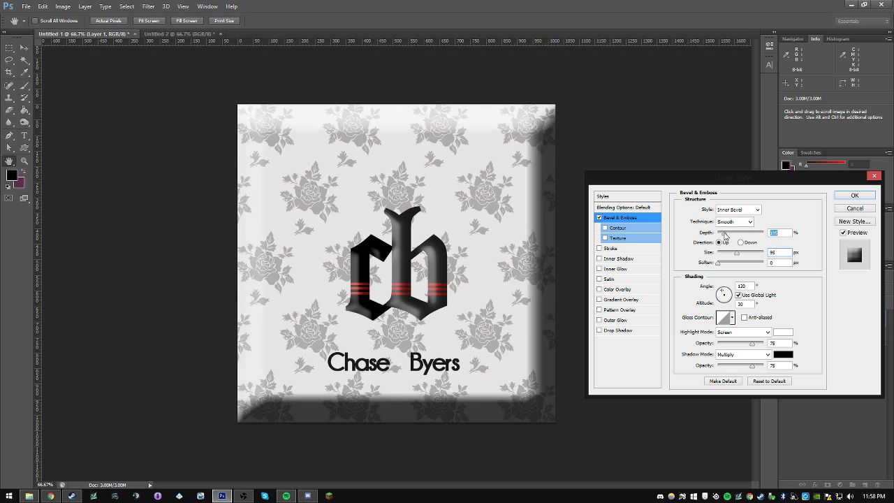
left_click_drag(724, 235, 722, 234)
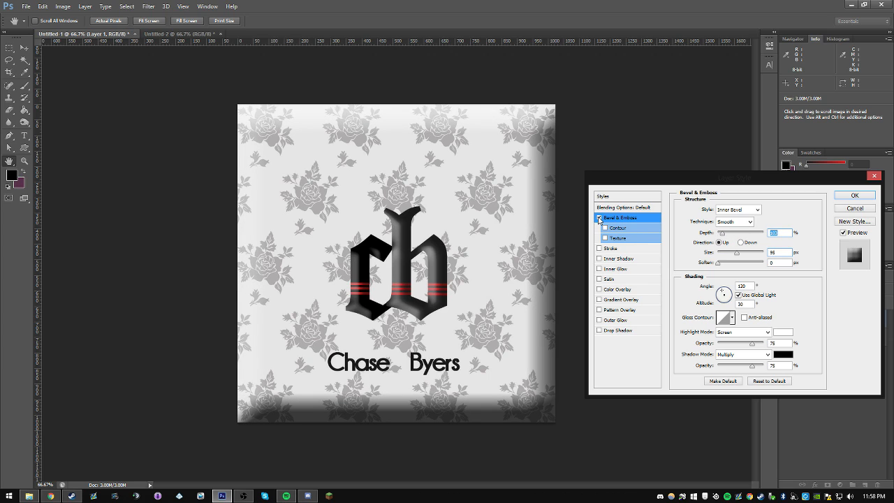
Step: Toggle the bevel off and on, try it at size 24 px and soften 3 px, and discard the layer style
left_click(599, 218)
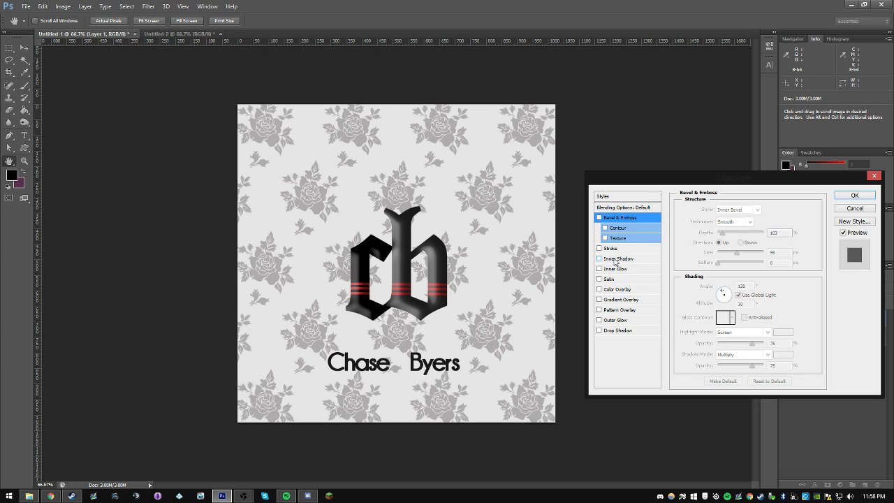
left_click(613, 218)
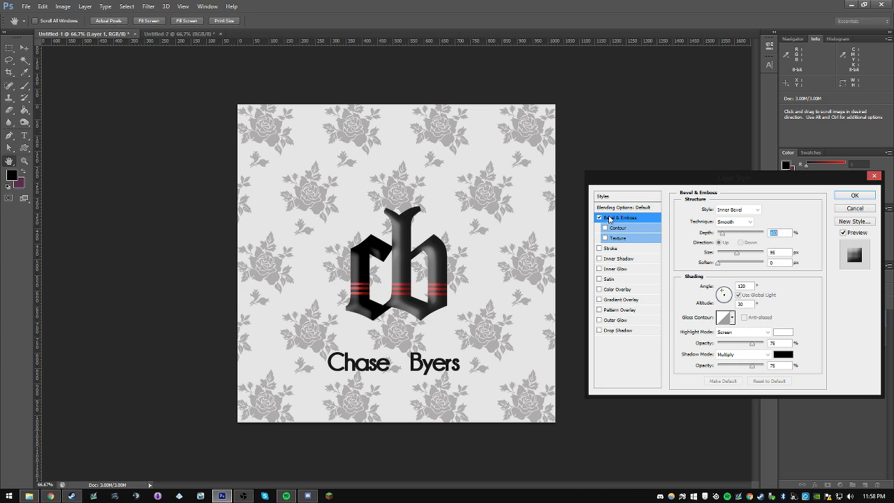
mouse_move(737, 253)
left_mouse_down()
mouse_move(725, 257)
mouse_move(727, 268)
left_mouse_up()
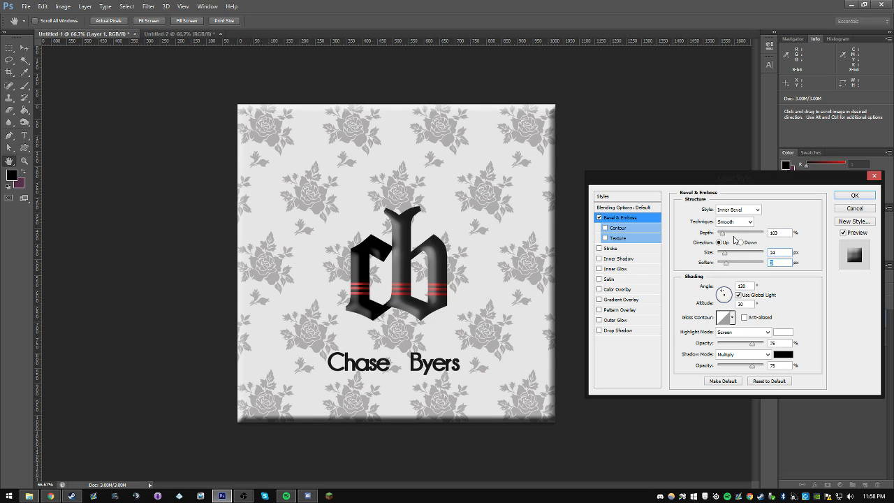
left_click(723, 235)
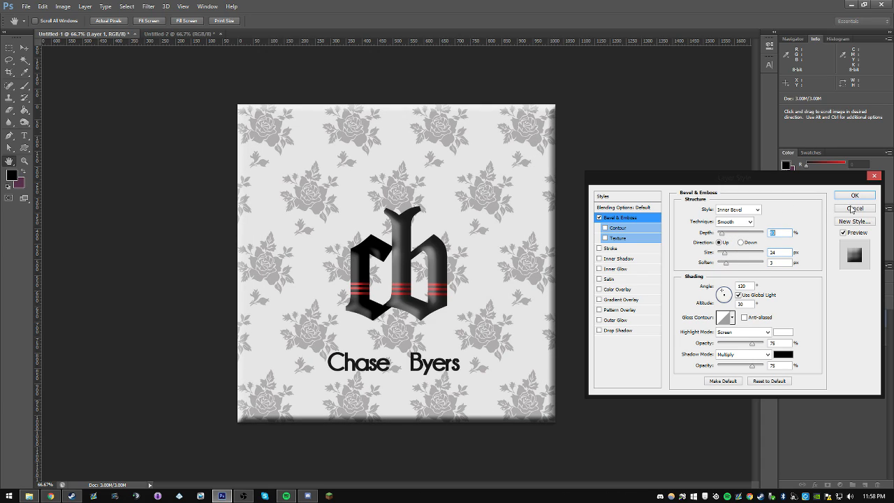
left_click(854, 209)
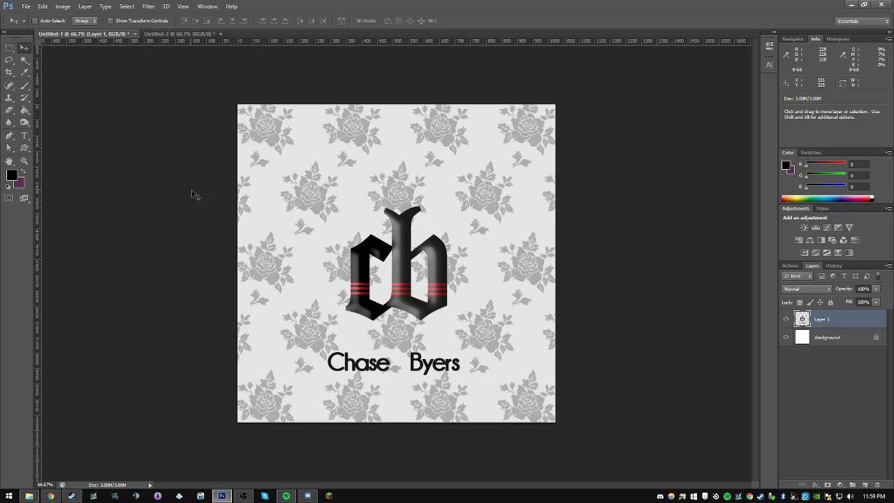
Step: Try copying a rectangular area from the artwork's upper-left corner to its own layer and moving it, and delete the copy
left_click(9, 48)
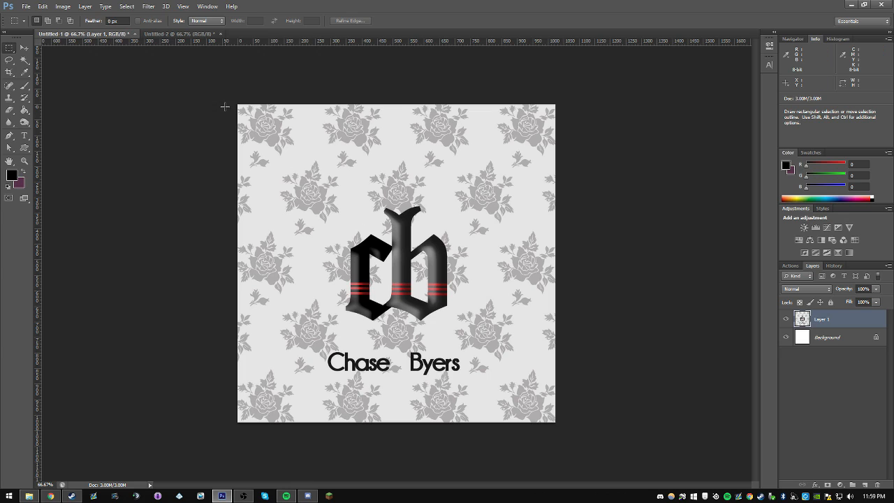
left_click_drag(234, 95, 383, 233)
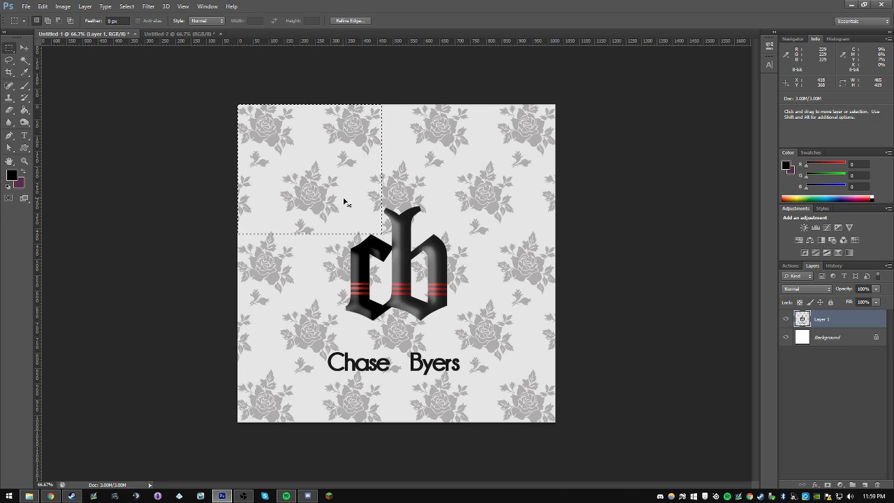
key("ctrl+j")
left_click(24, 48)
left_click_drag(262, 186, 324, 221)
key("Delete")
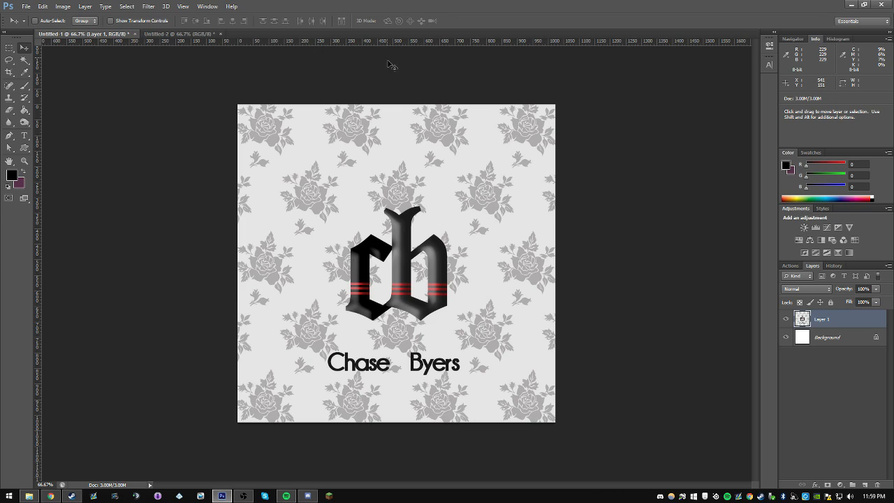
Step: Add the text "cb" in the Canterbury font near the middle of the blank Untitled-2 canvas
left_click(157, 34)
key("t")
left_click(376, 258)
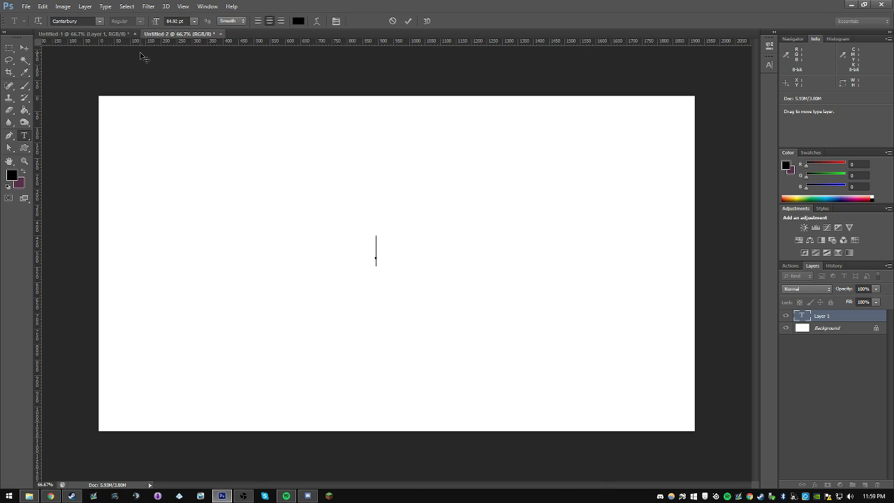
type("cb")
left_click(24, 47)
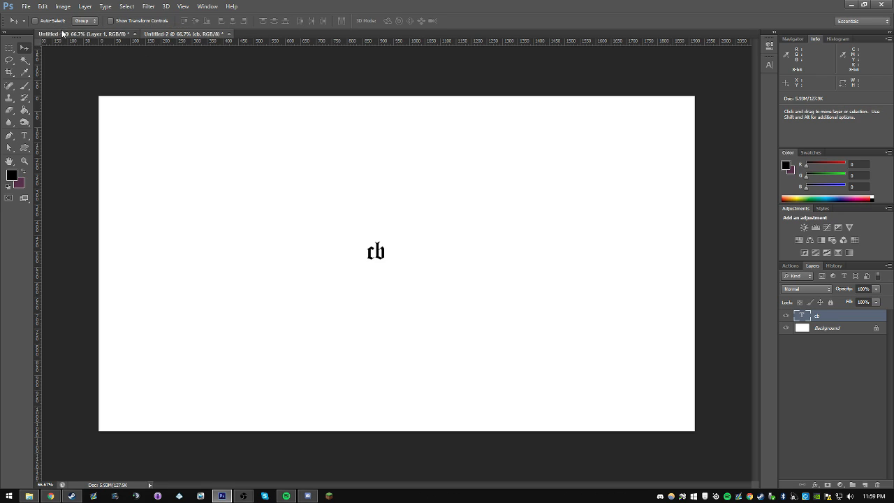
Step: Check the cb text against the finished logo in Untitled-1 and scale the text up to about half the canvas height
left_click(62, 33)
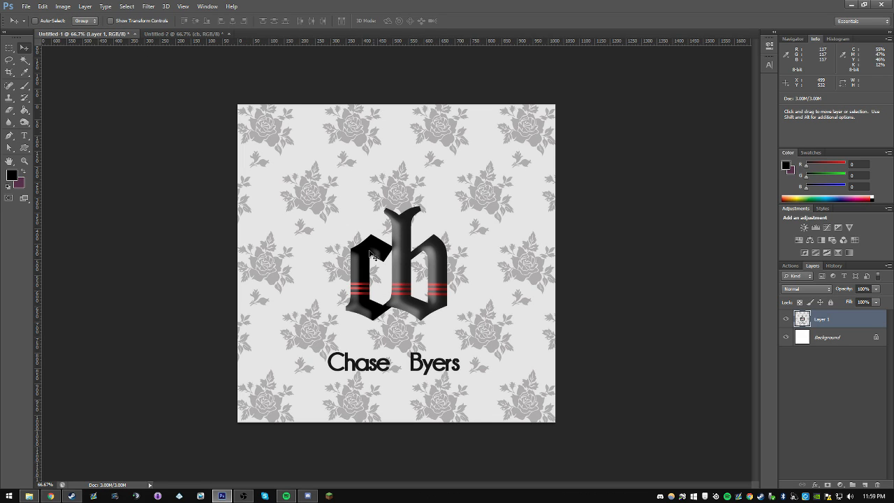
left_click(176, 34)
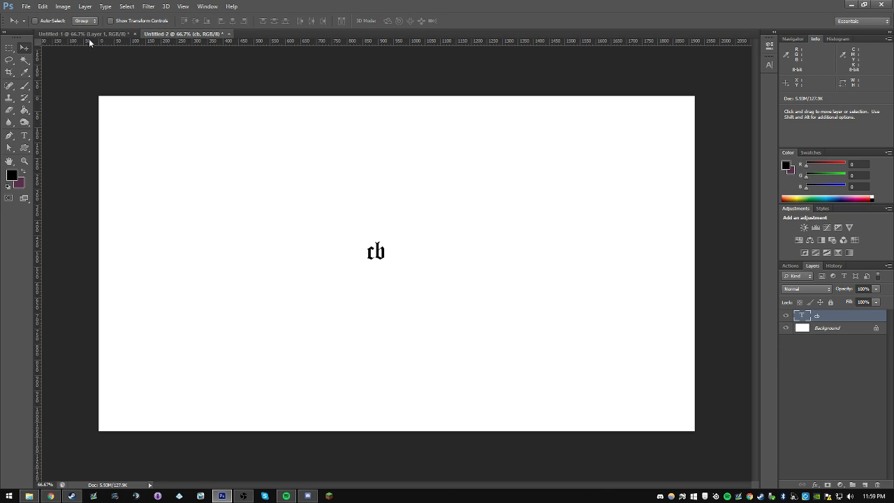
left_click(90, 35)
left_click(202, 35)
left_click_drag(384, 258, 476, 378)
key("ctrl+t")
key("Return")
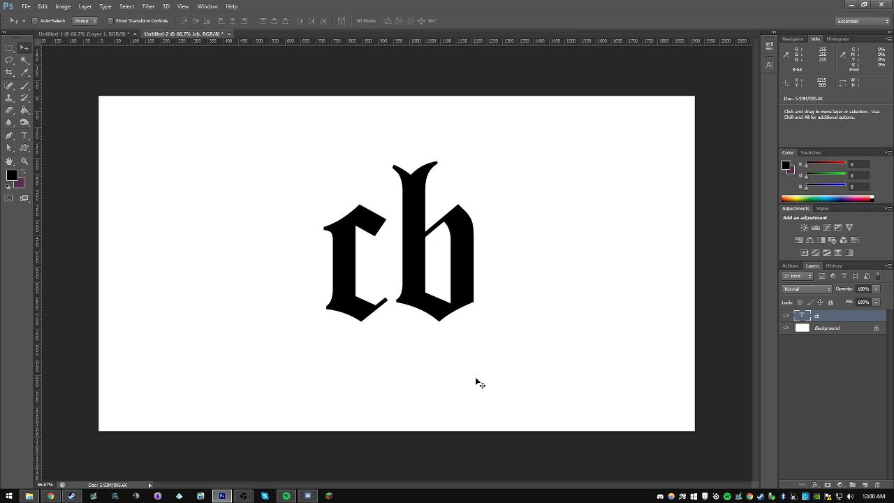
Step: Enlarge the cb text further with Free Transform and center it on the canvas
key("ctrl+t")
left_click_drag(483, 376, 509, 415)
left_click_drag(459, 333, 459, 344)
key("Return")
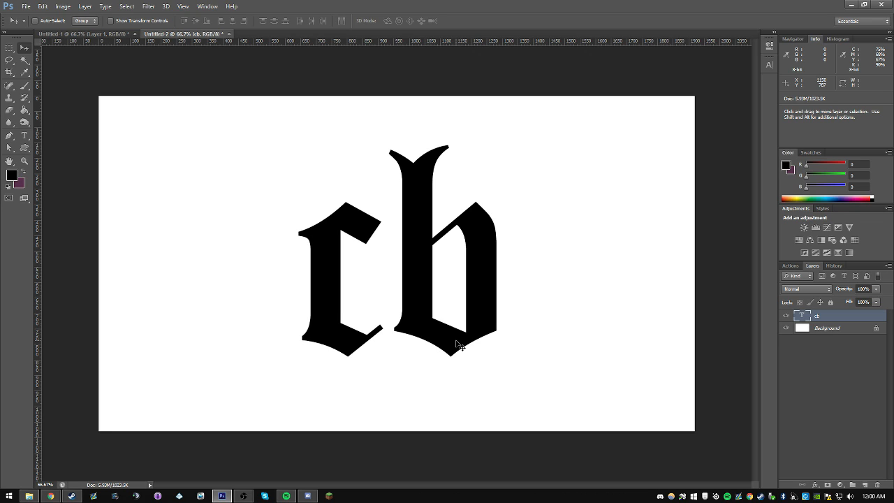
Step: Compare the spacing and shape of the cb letters with the finished logo in the Untitled-1 document
left_click(113, 34)
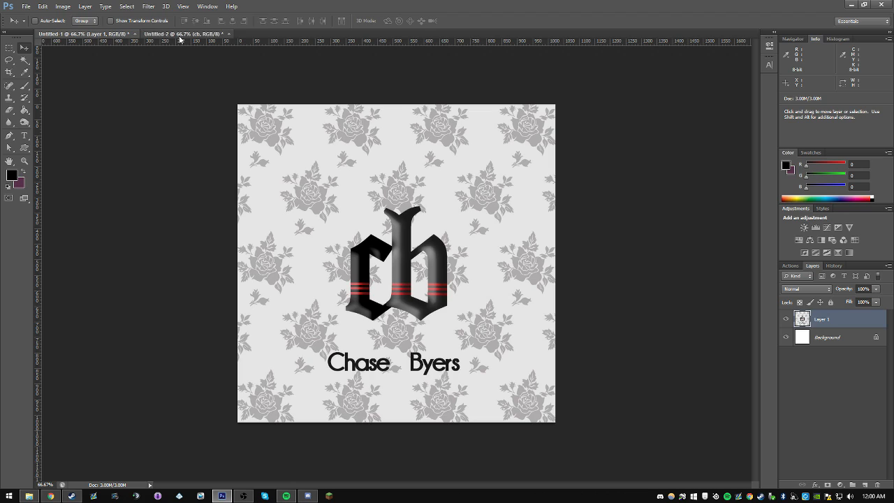
left_click(181, 34)
left_click(110, 35)
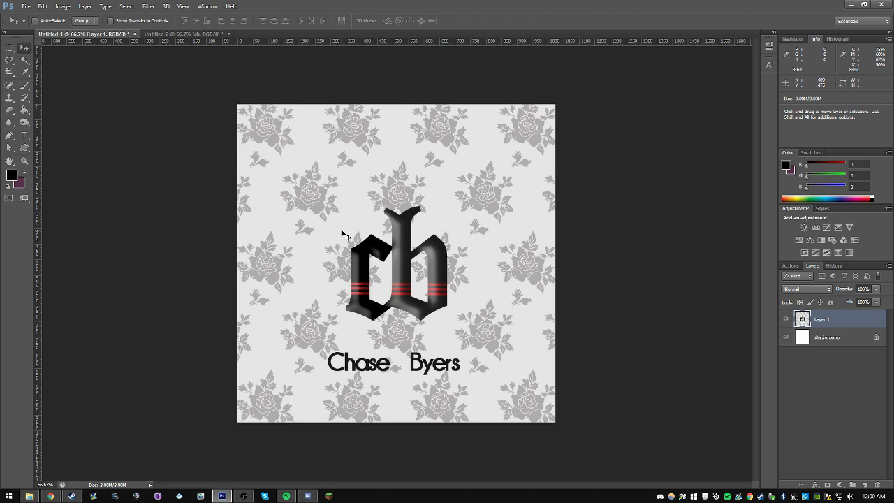
left_click(171, 35)
left_click(113, 34)
left_click(183, 34)
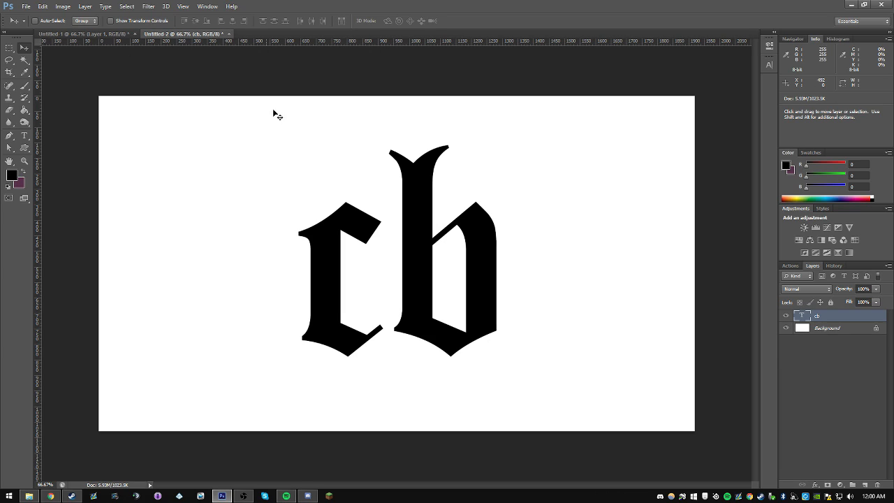
Step: Remove the letter c from the cb text layer, keeping only the b
key("t")
left_click(433, 332)
key("BackSpace")
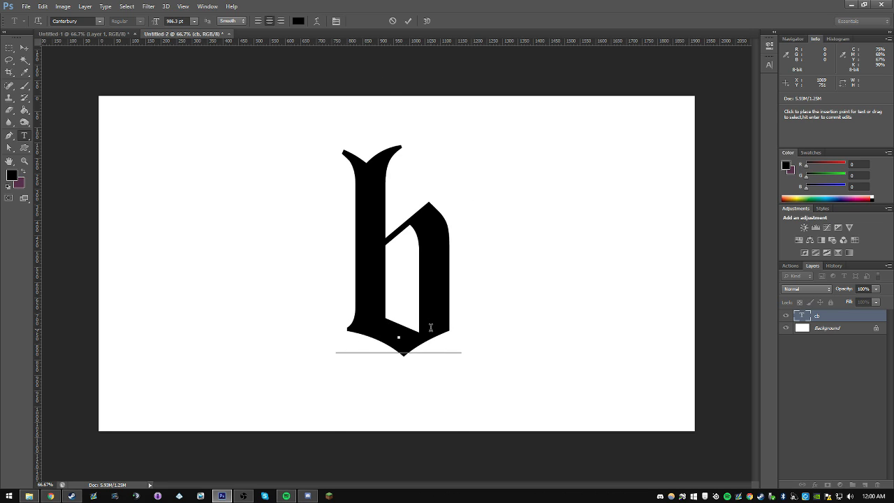
key("ctrl+z")
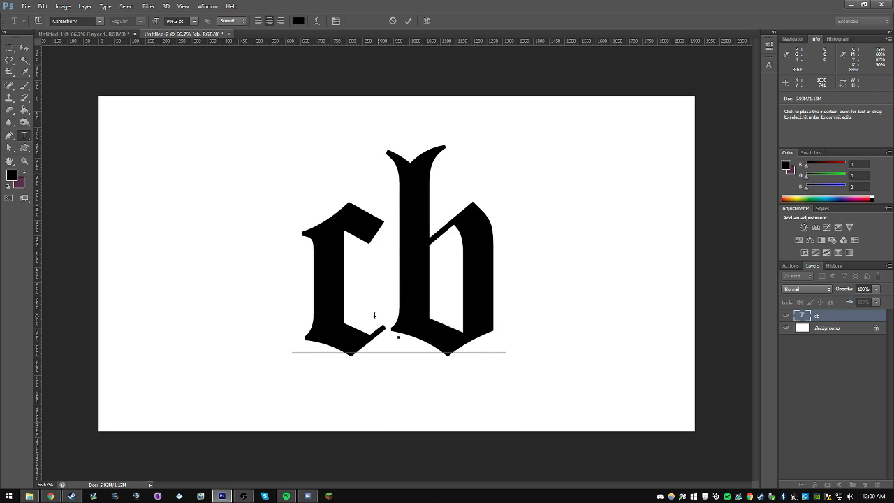
left_click_drag(379, 309, 266, 313)
key("BackSpace")
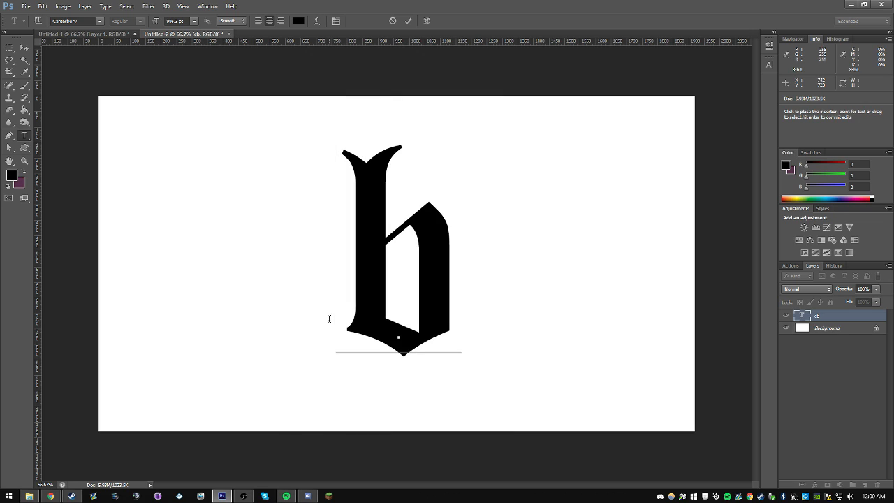
left_click(24, 48)
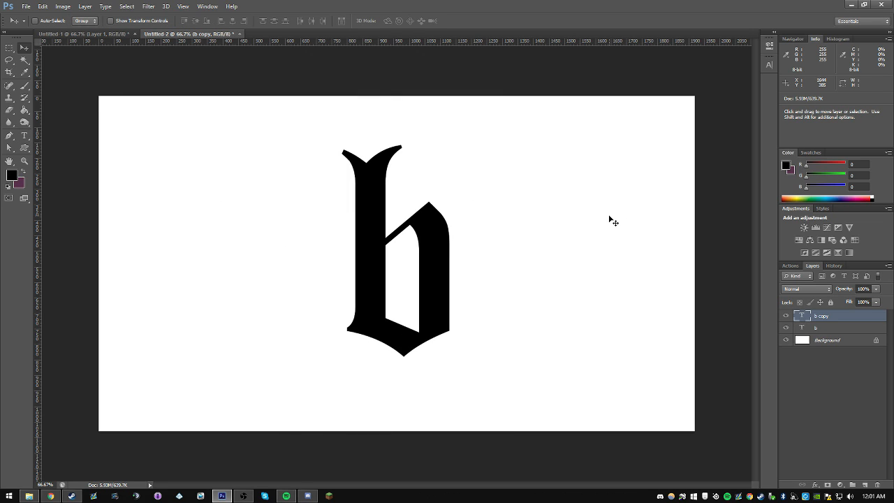
Step: Place a duplicate of the b layer to the left of the original and change its letter to c
left_click_drag(465, 302, 337, 305)
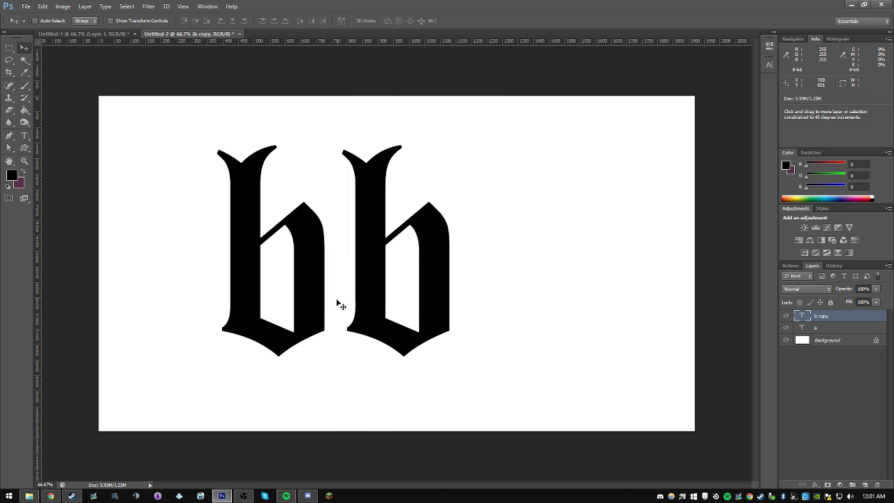
key("t")
left_click(307, 315)
type("c")
key("ctrl+Return")
left_click(25, 48)
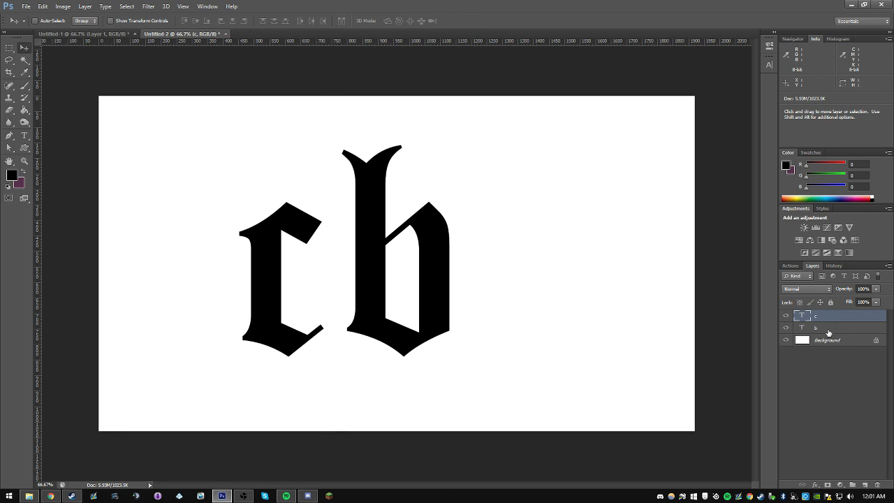
Step: Select both letter layers and add a vertical guide at 50% of the canvas
left_click(828, 332, "shift")
left_click(183, 6)
left_click(213, 210)
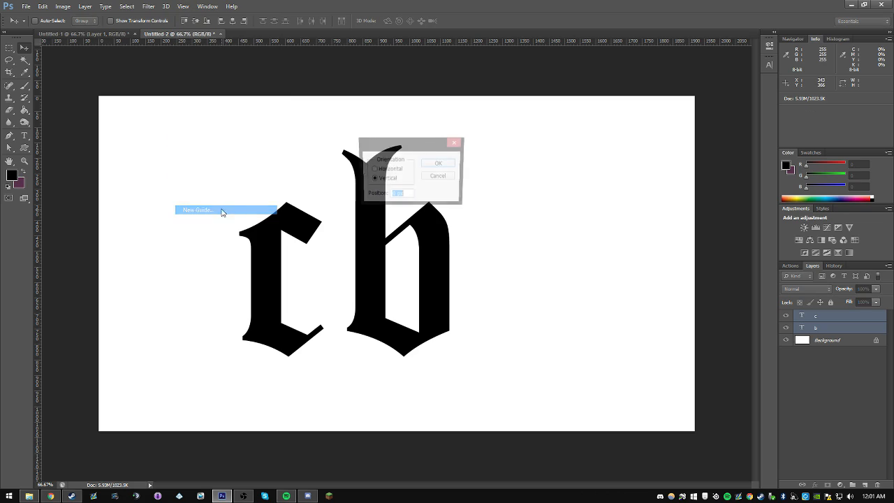
type("50%")
key("Return")
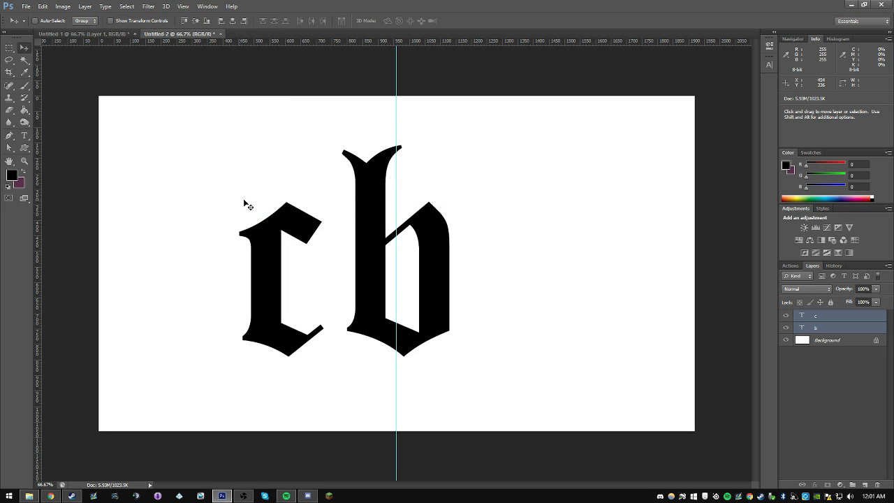
Step: Add a horizontal guide at 50% of the canvas
left_click(183, 6)
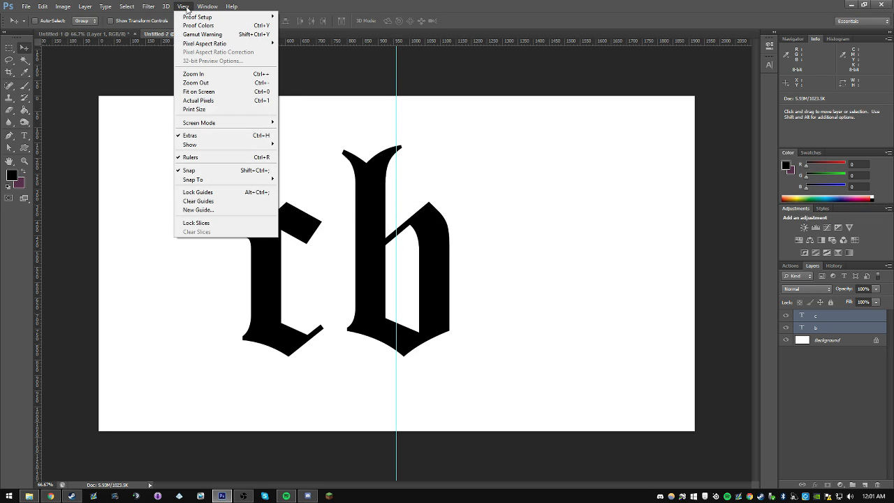
left_click(198, 210)
left_click(392, 171)
left_click_drag(405, 196, 357, 195)
type("50%")
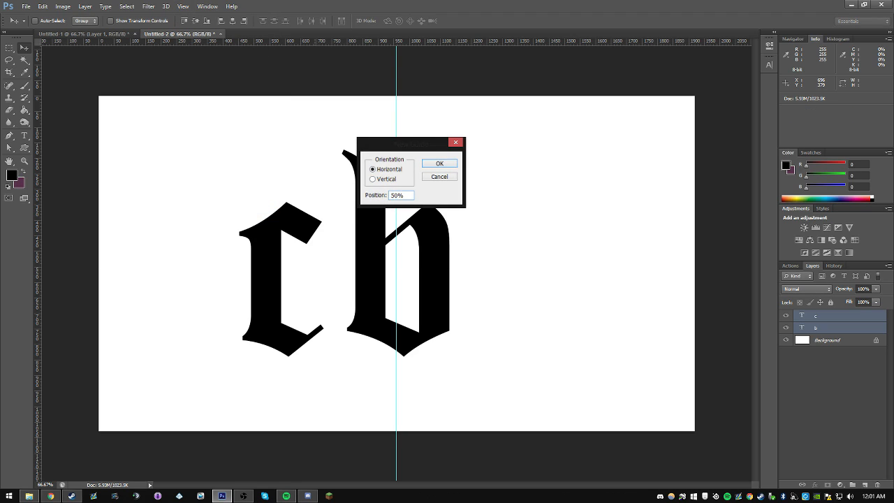
key("Return")
Step: Move both letters together to center them on the vertical guide, and hide the guides with only the b layer selected
key("ctrl+t")
left_click_drag(396, 260, 454, 259)
key("Return")
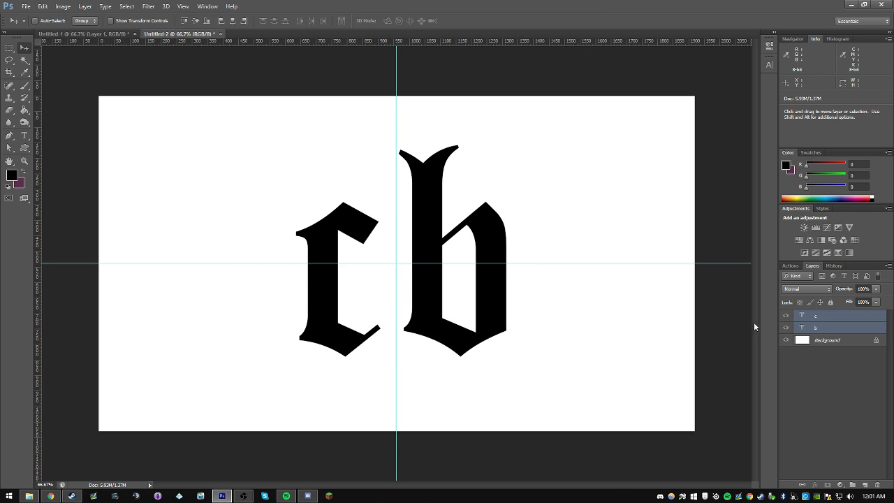
left_click(822, 327)
key("ctrl+h")
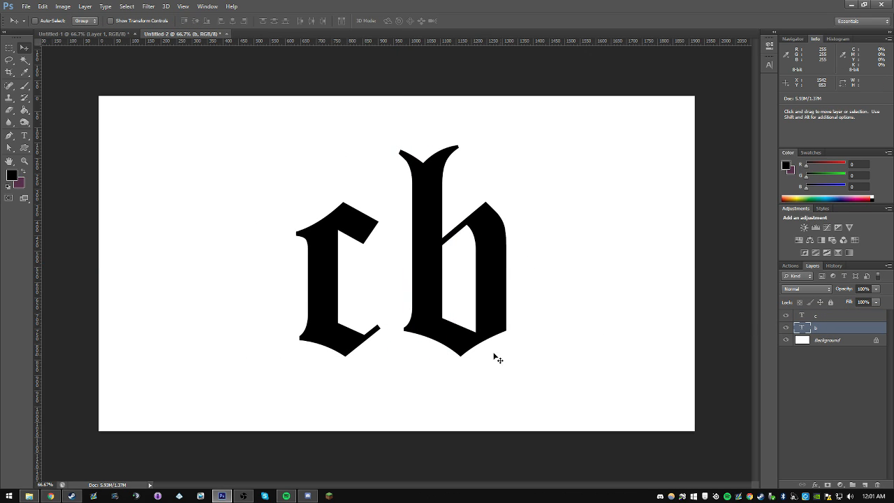
Step: Move the b slightly left and the c right until the c's lower tip joins the foot of the b's stem
key("shift+Left")
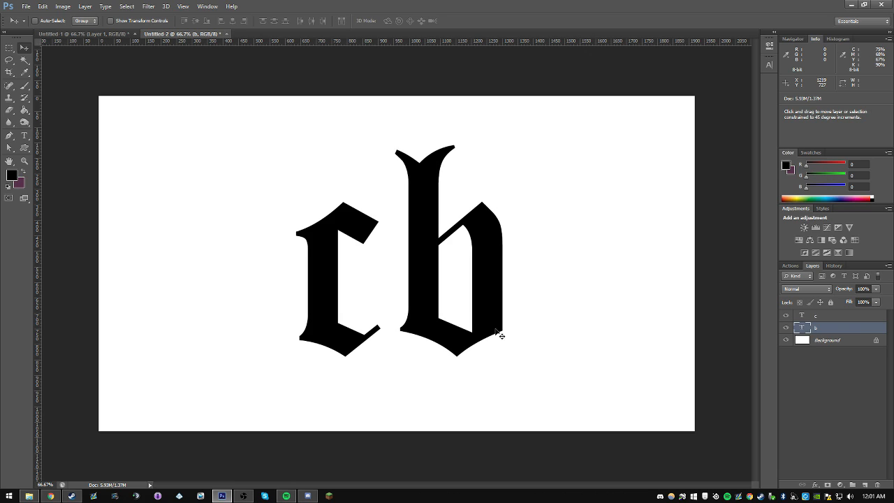
left_click(835, 317)
left_click_drag(412, 320, 441, 321)
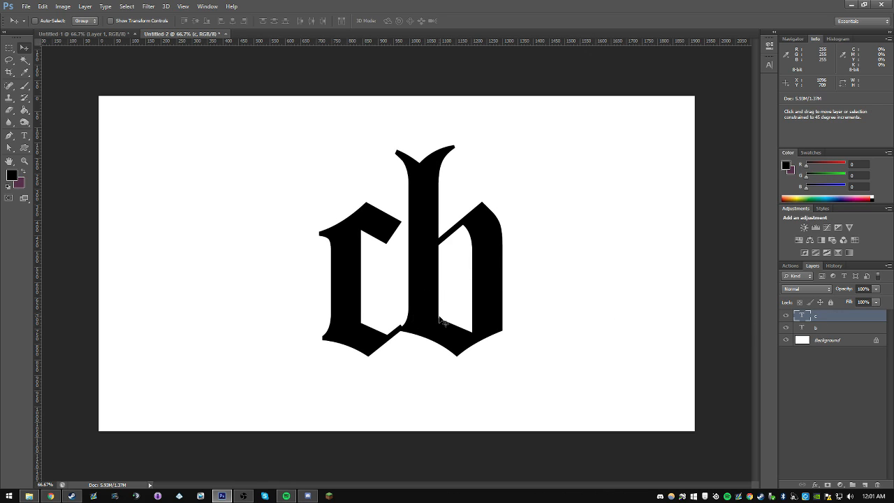
key("Right")
key("Right")
key("Right")
key("Right")
key("Right")
key("Right")
key("Right")
key("Right")
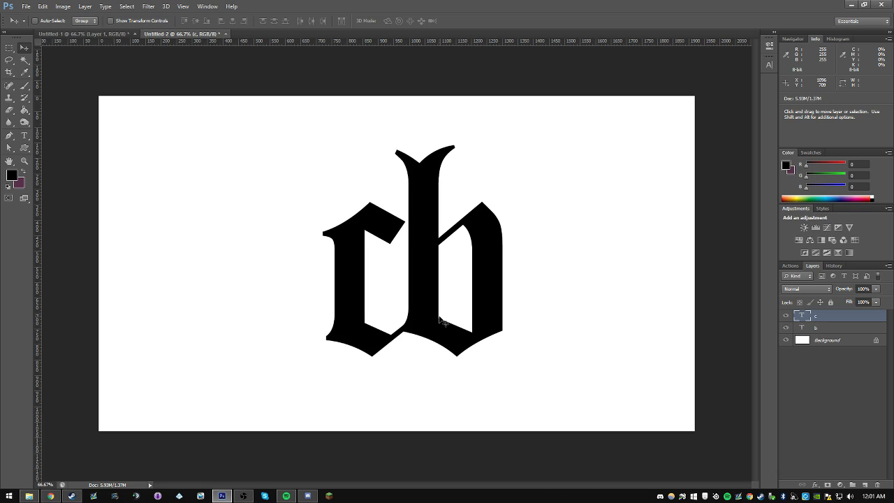
key("Left")
key("Left")
key("Left")
key("Left")
key("Left")
key("Right")
Step: Select both letter layers, show the guides, and move the joined letters left to center them on the vertical guide
left_click(807, 327, "shift")
key("ctrl+semicolon")
left_click_drag(500, 314, 482, 313)
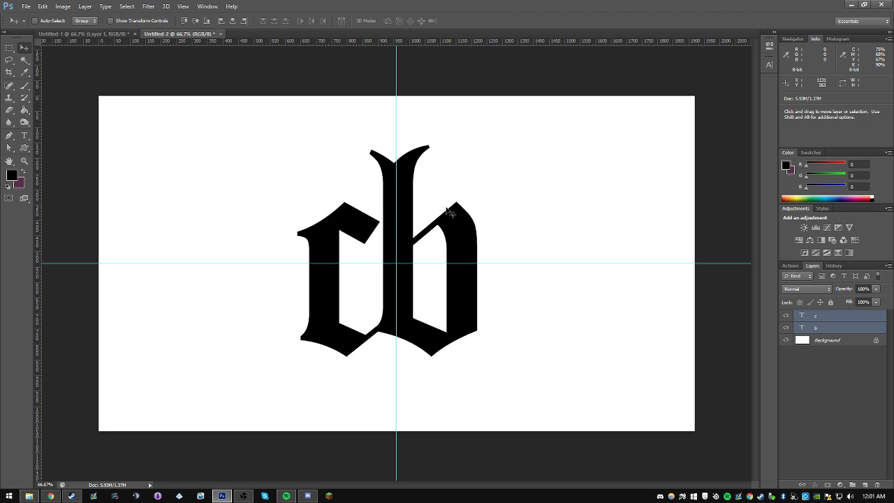
Step: Hide the guides and draw a small closed Pen shape whose lower edge follows the top of the b's thin diagonal stroke
left_click(24, 147)
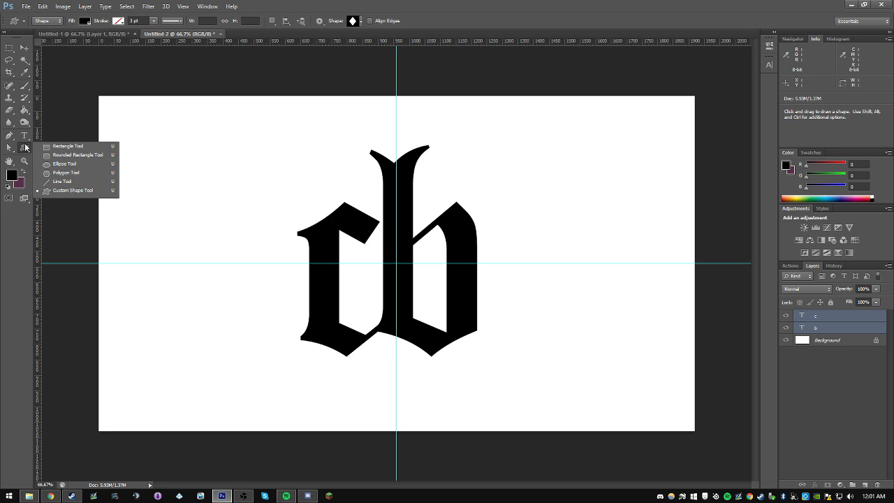
left_click(10, 137)
key("ctrl+semicolon")
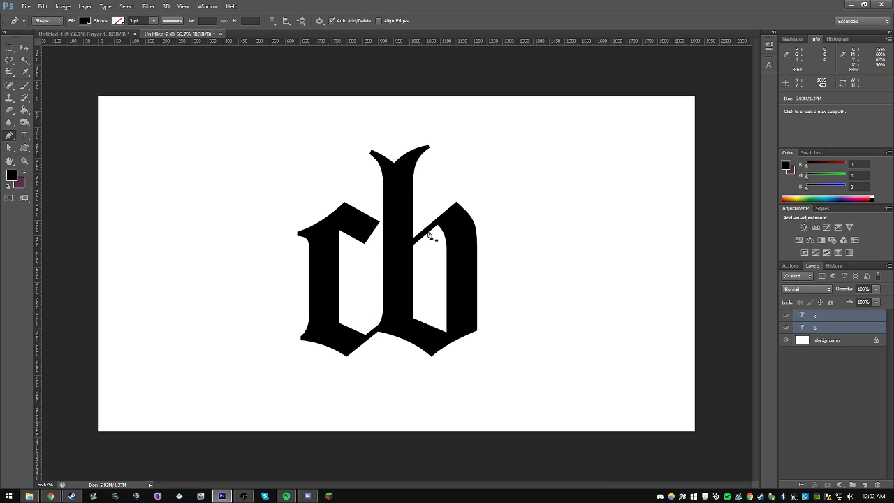
left_click(415, 241)
left_click(442, 217)
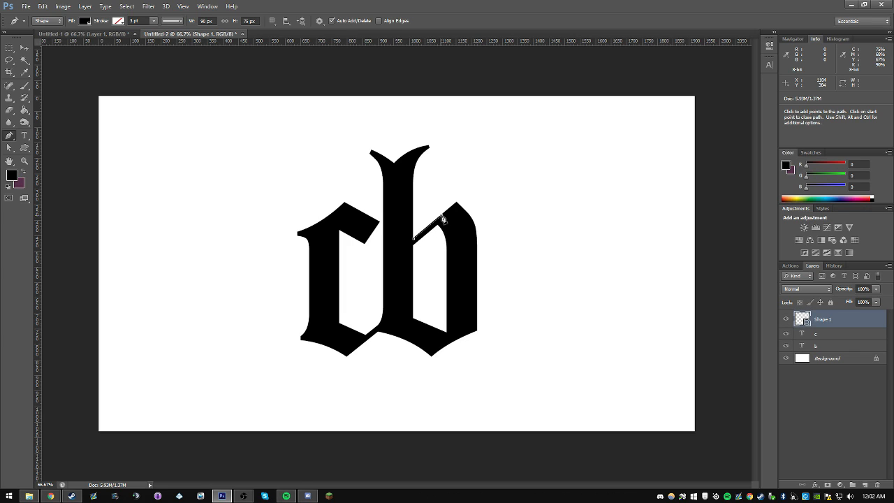
left_click(428, 207)
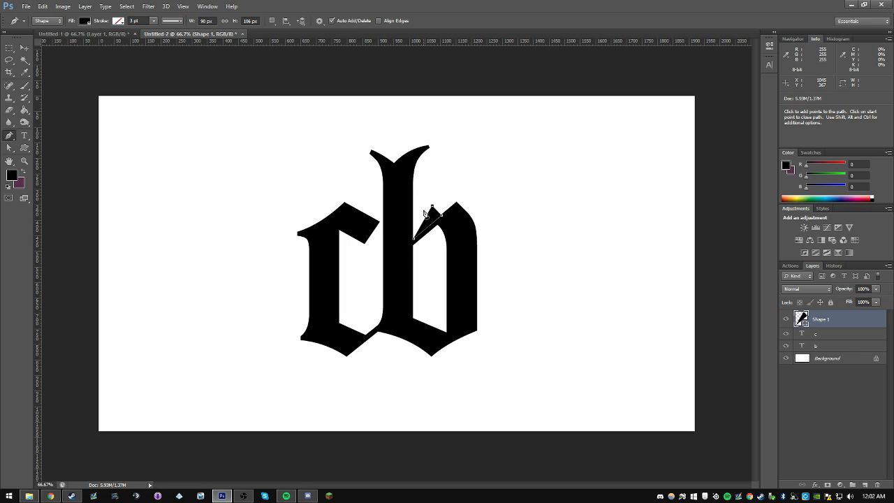
left_click(415, 241)
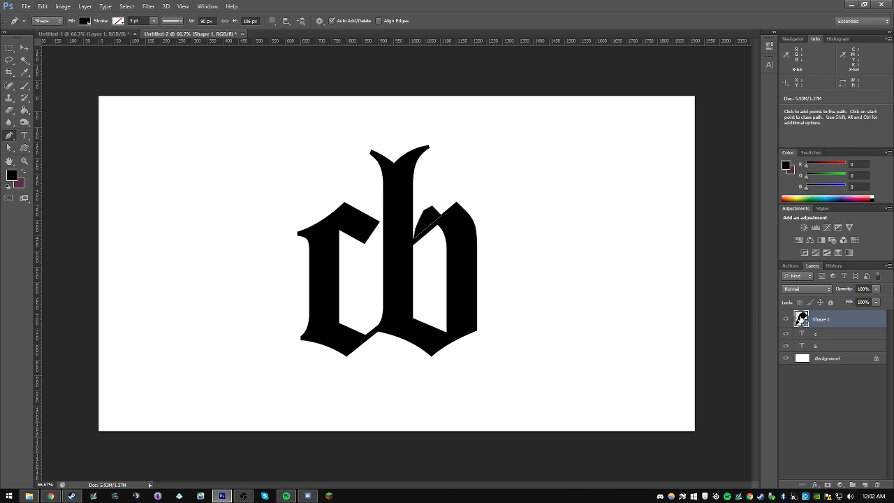
Step: Fill the new shape with white and rotate it by about -0.9° along the b's diagonal stroke
double_click(801, 319)
left_click(558, 118)
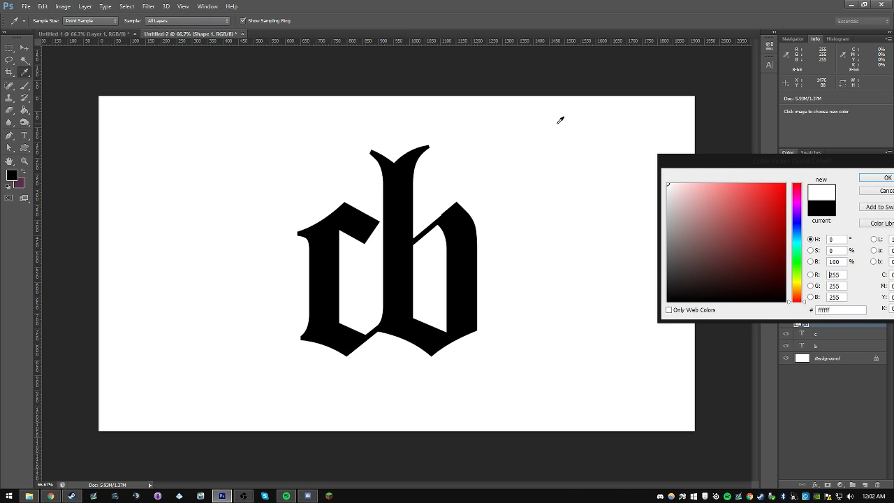
key("Return")
scroll(445, 230, "up", 5)
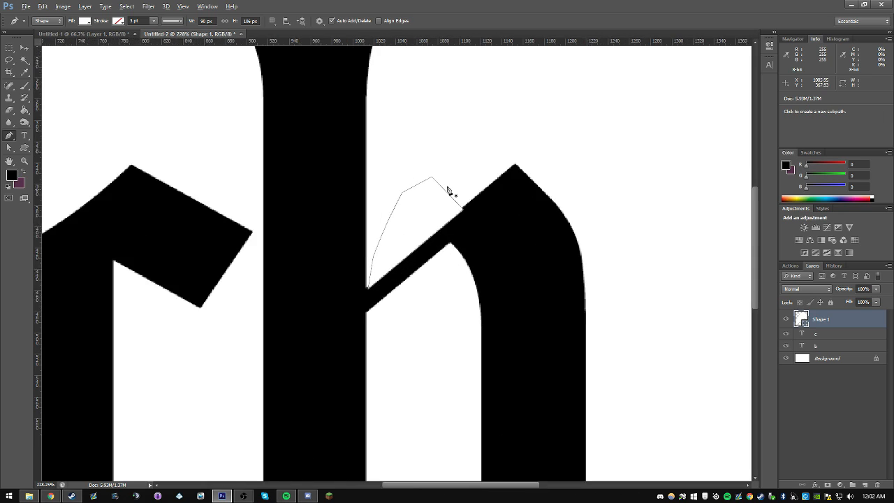
scroll(449, 191, "up", 1)
key("ctrl+t")
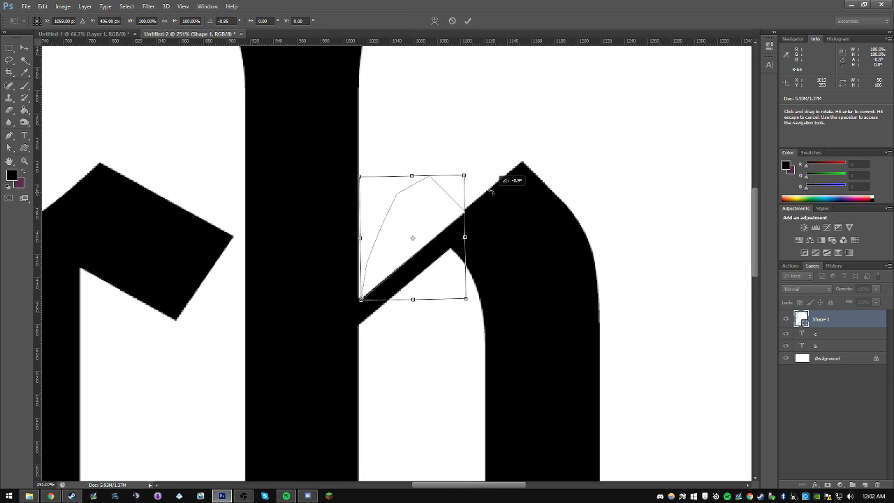
key("Return")
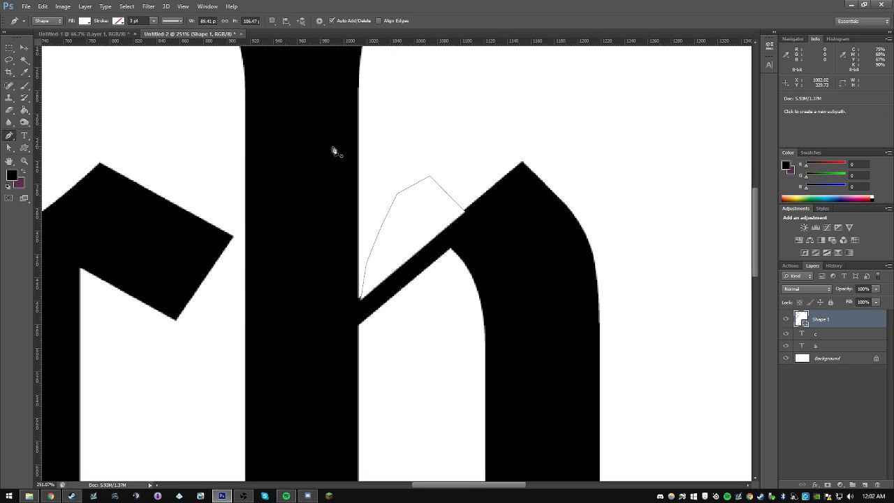
Step: Move the white shape to the c's upper arm and turn it around so its straight edge trims the arm's end diagonally
left_click(24, 47)
left_click_drag(449, 201, 235, 247)
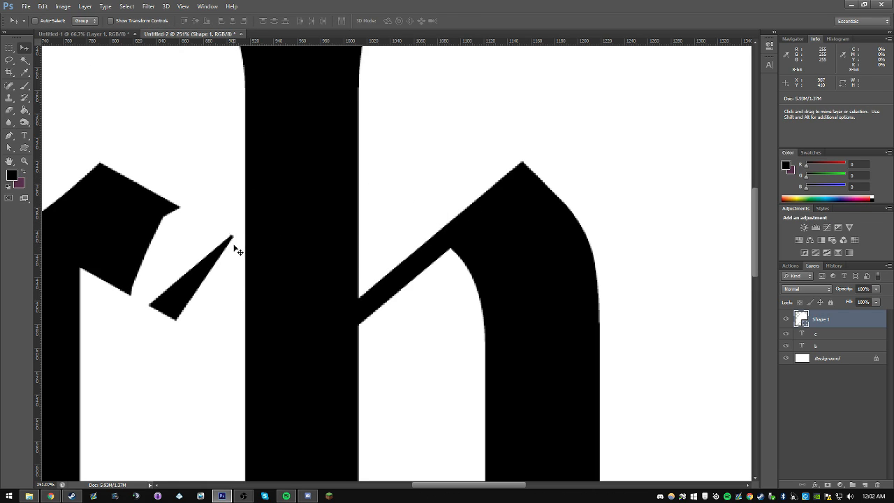
key("ctrl+t")
right_click(194, 244)
left_click(208, 241)
left_click_drag(242, 208, 96, 361)
left_click_drag(196, 276, 196, 311)
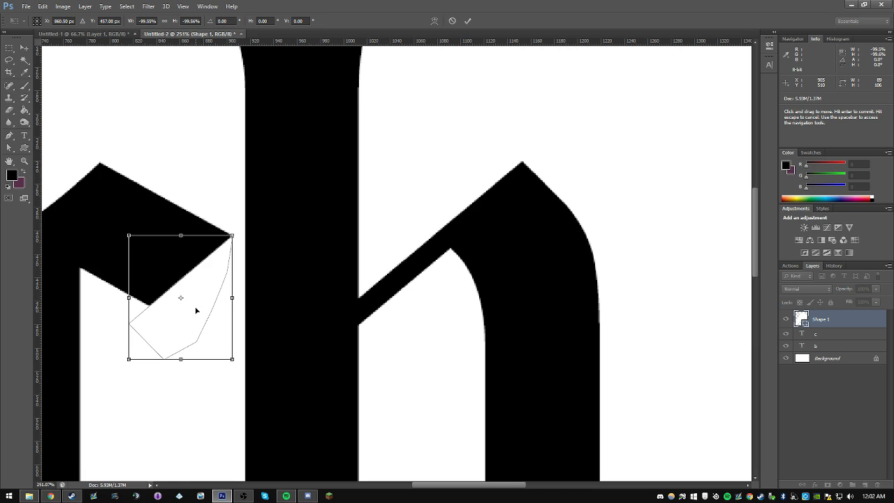
left_click(23, 48)
left_click(400, 187)
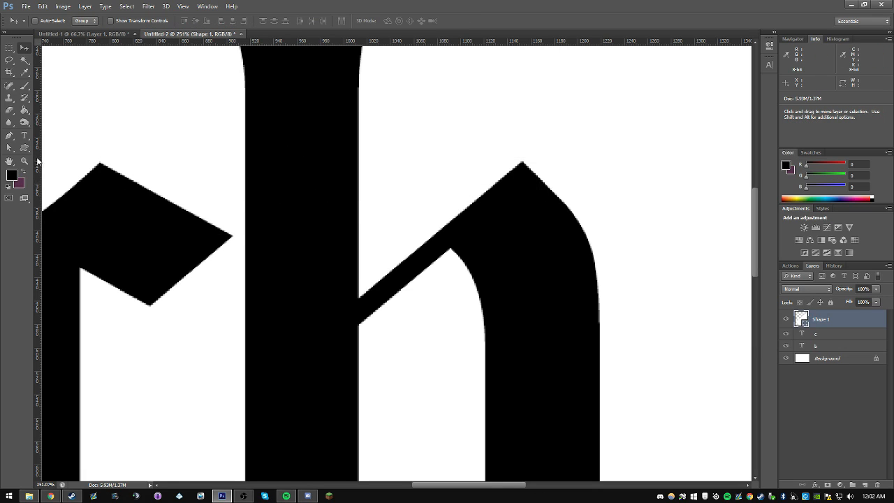
Step: Inspect the c's trimmed arm against the b's diagonal stroke, both closely and across the whole canvas
left_click(25, 161)
left_click(298, 198, "alt")
left_click(299, 198, "alt")
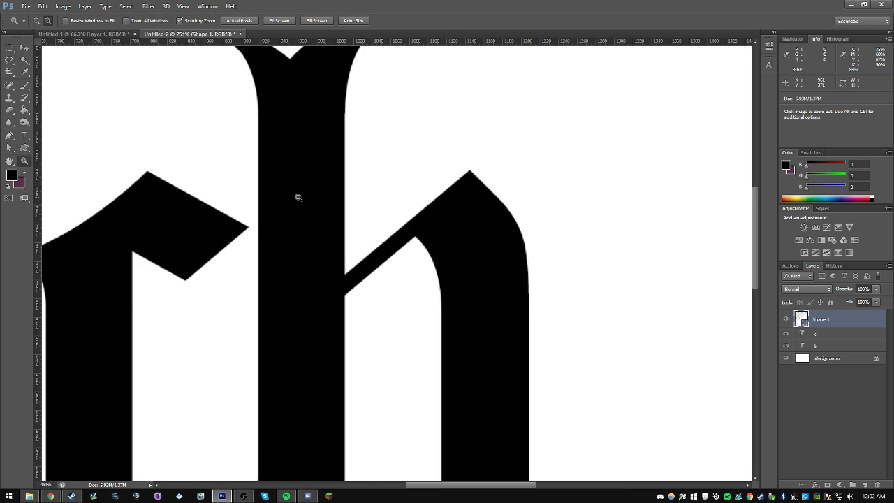
left_click(301, 199, "alt")
left_click(313, 202, "alt")
left_click(326, 167)
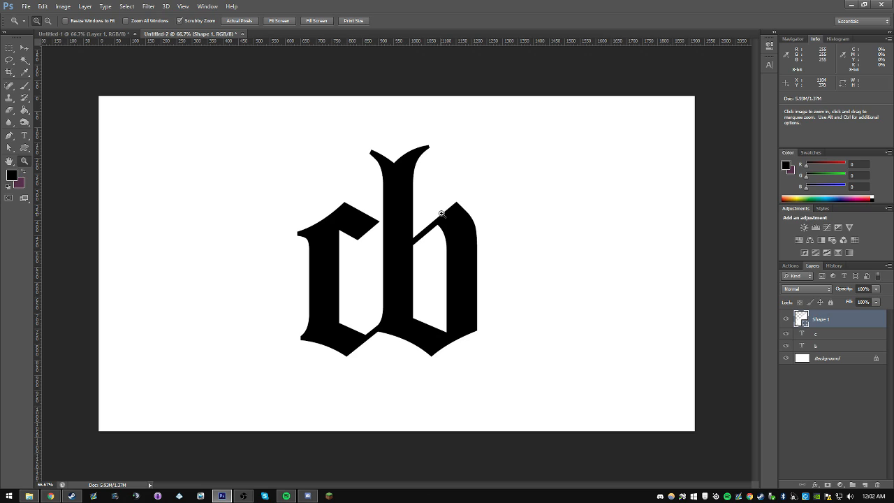
left_click(411, 246)
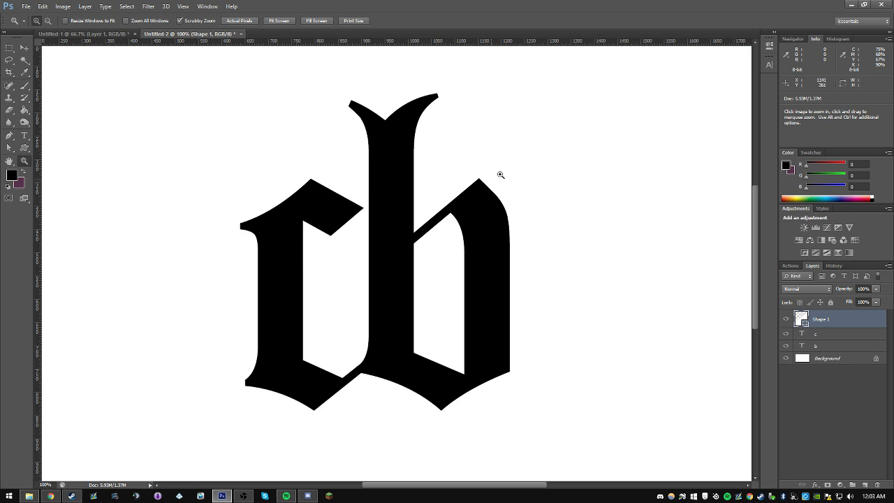
left_click(47, 20)
left_click(367, 221)
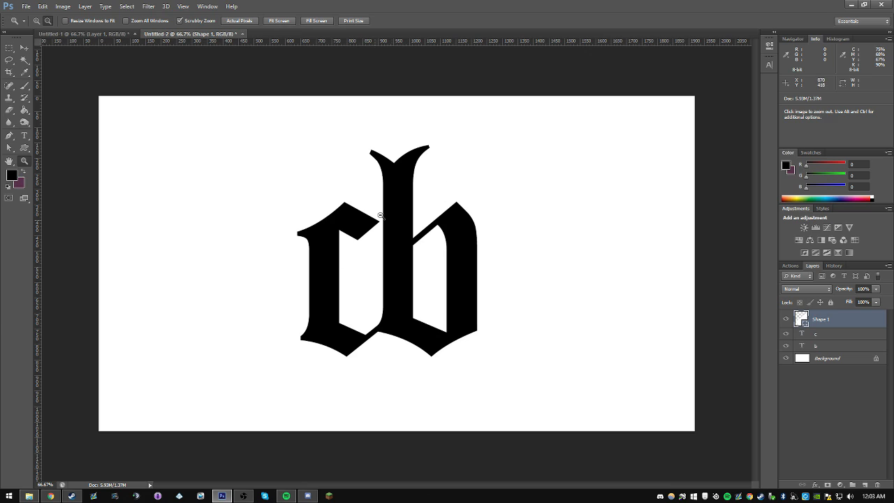
Step: Above the c layer, draw a black Pen shape about 92 px wide and 34 px high that curves the notch under the letters' join
left_click(9, 137)
key("alt+bracketleft")
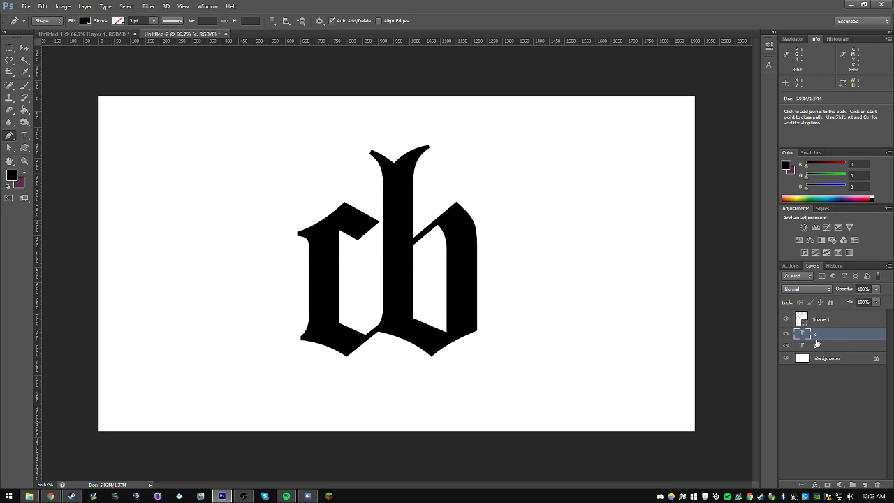
scroll(348, 370, "up", 10)
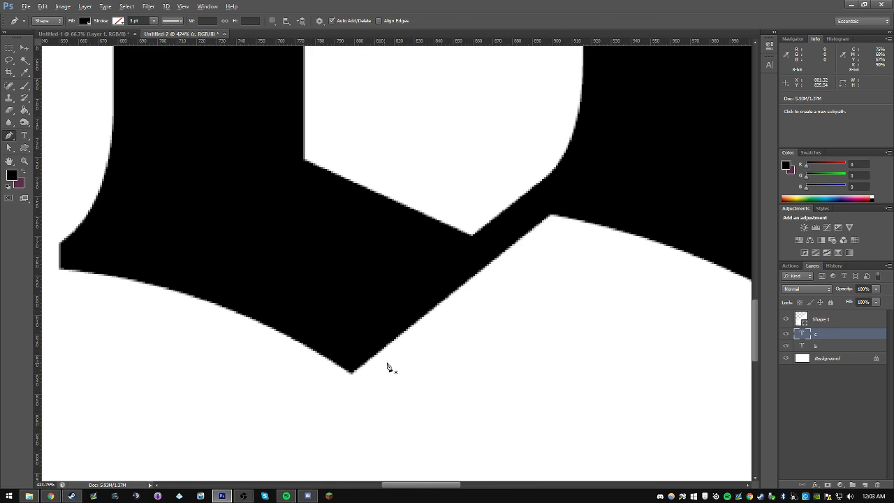
left_click(479, 270)
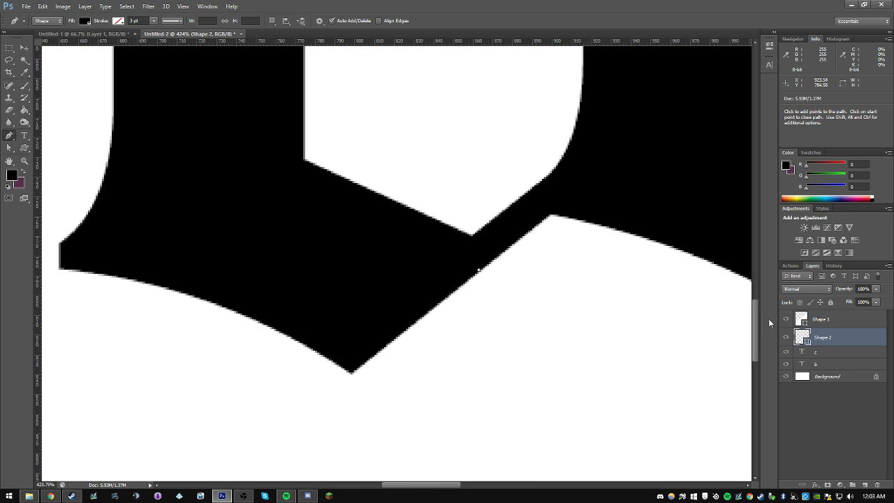
left_click_drag(410, 487, 436, 465)
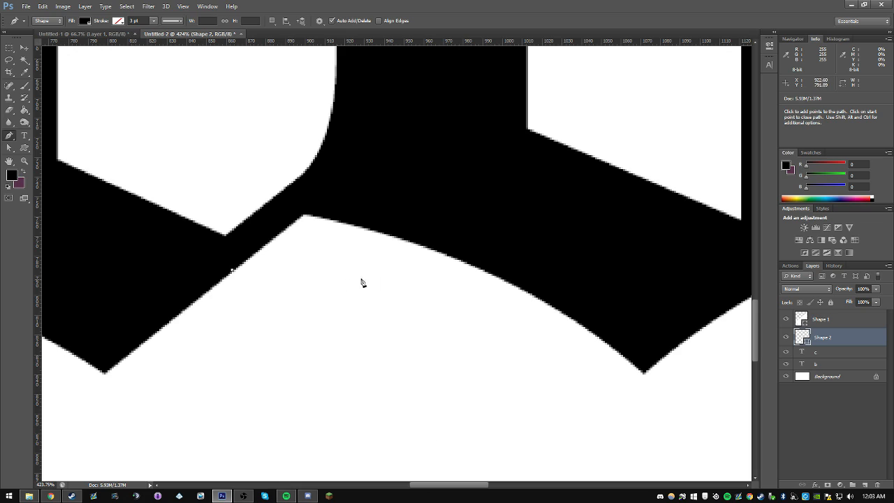
left_click_drag(411, 241, 520, 278)
left_click(412, 240, "alt")
left_click(390, 217)
left_click(333, 206)
left_click(317, 206)
left_click(296, 205)
left_click(281, 215)
left_click(256, 232)
left_click(240, 243)
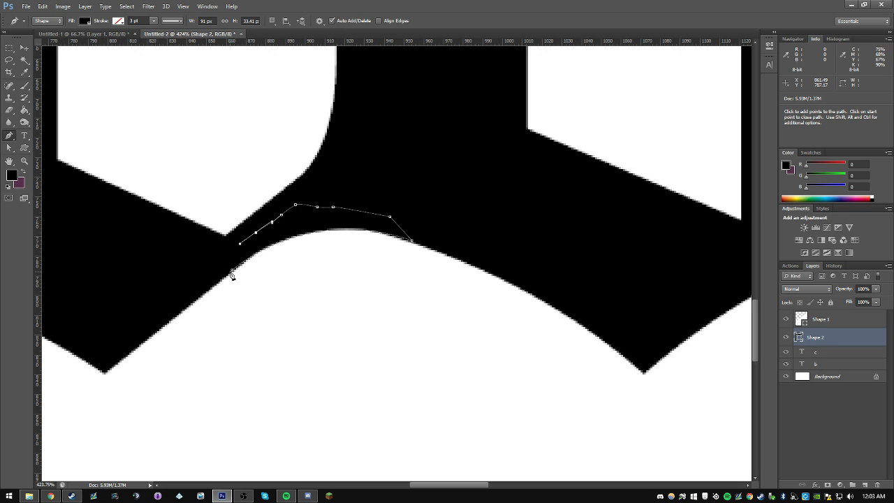
Step: Set the foreground color to white and draw a circle with the Ellipse tool beneath the letters, overlapping the arch between their feet
left_click(24, 161)
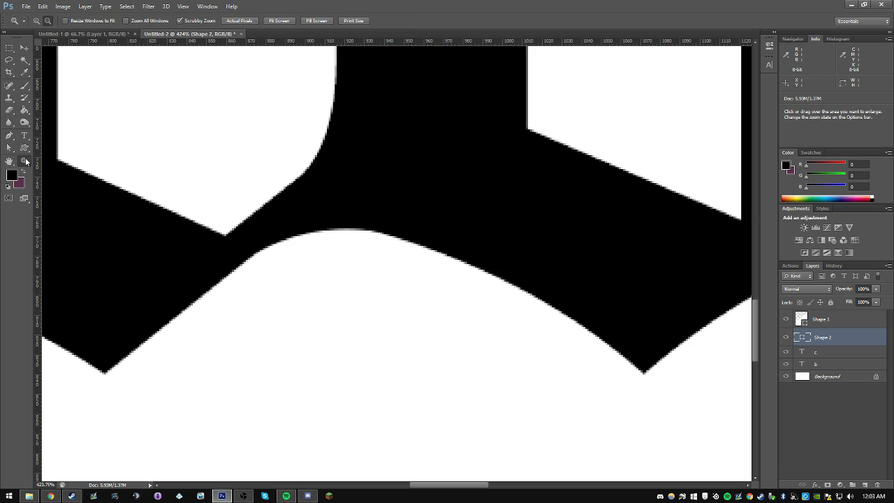
left_click(287, 195)
left_click(287, 195)
left_click(287, 194)
left_click(287, 195)
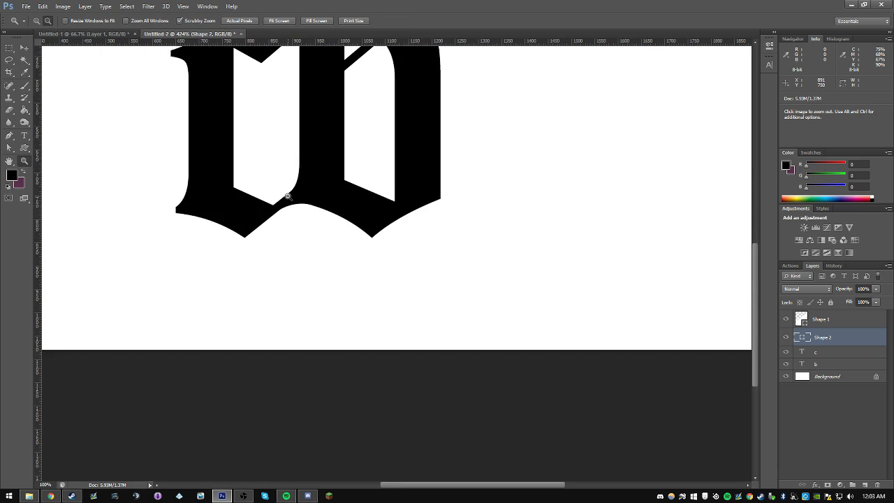
left_click(287, 196)
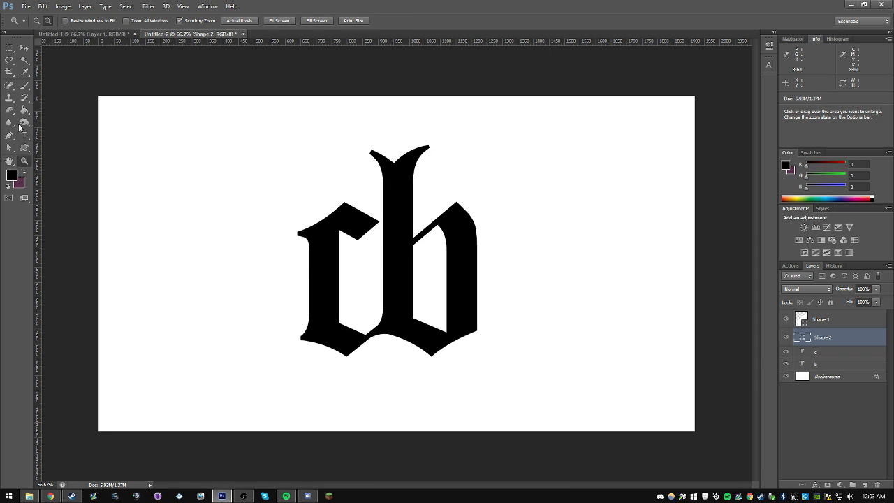
left_click(26, 148)
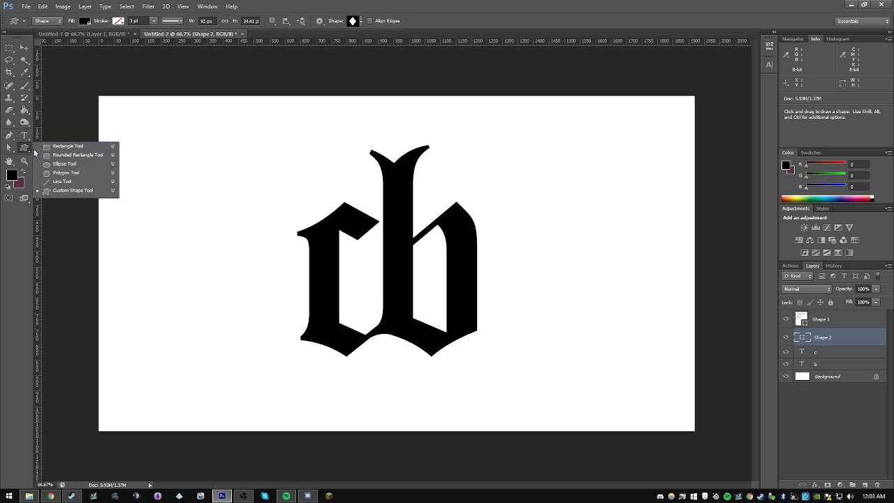
left_click(64, 164)
left_click(14, 175)
left_click(611, 137)
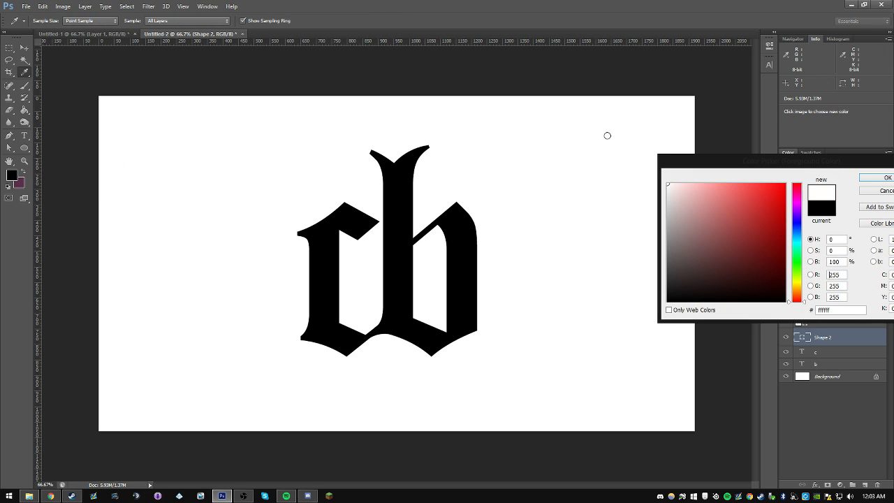
key("Return")
left_click_drag(437, 341, 299, 436)
key("v")
left_click_drag(374, 336, 370, 323)
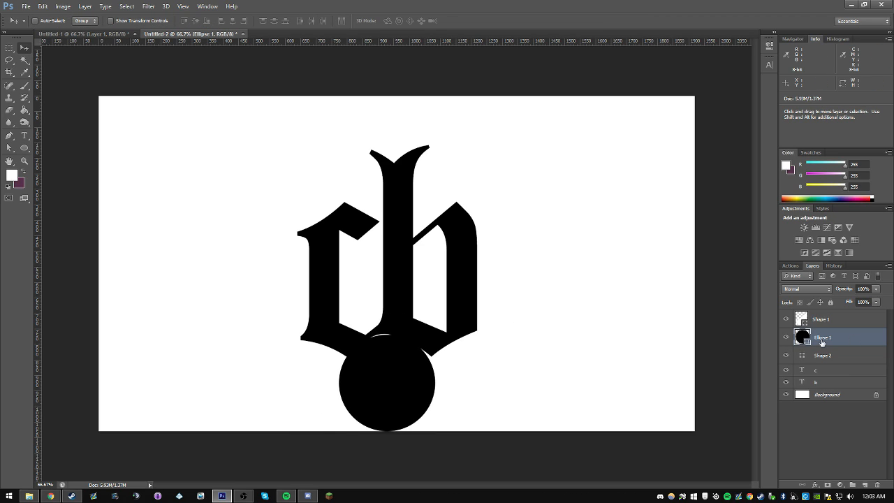
Step: Fill the circle with white and adjust its position so it cuts a round arch between the feet of the letters
double_click(804, 338)
left_click(580, 114)
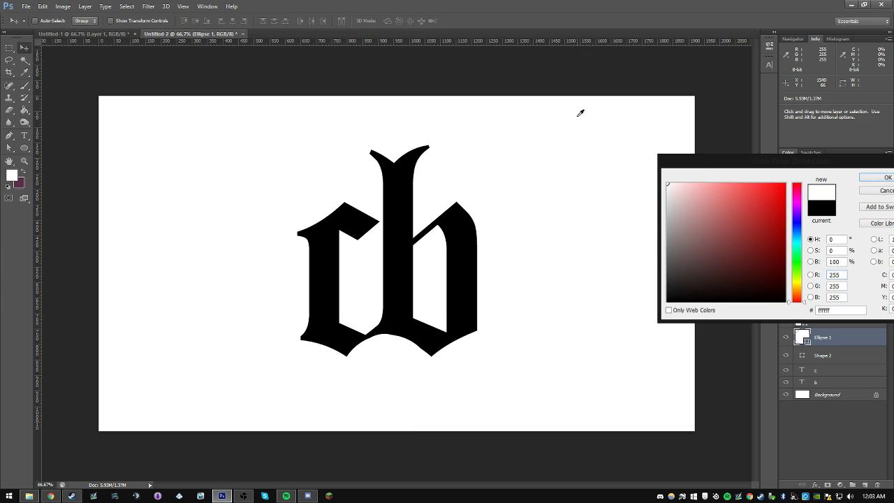
key("Return")
left_click_drag(443, 302, 442, 299)
key("Down")
key("Down")
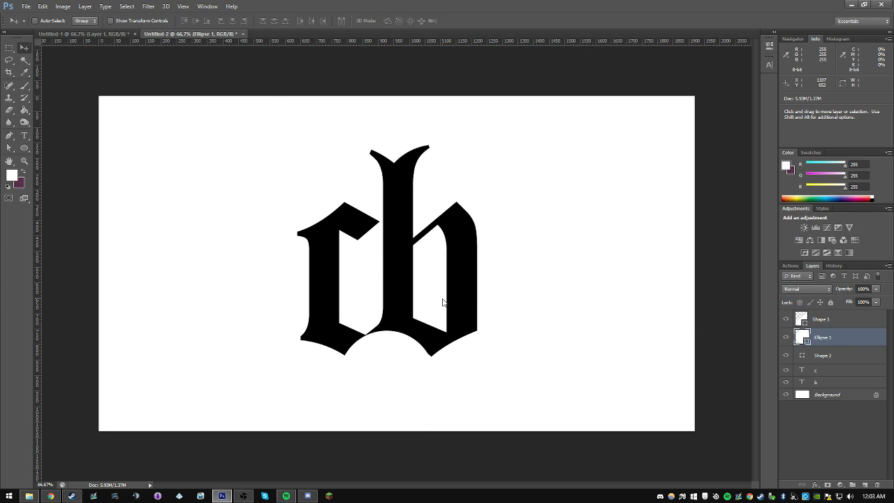
Step: Scale the white circle to about 104.8% and reposition it between the bottom points of the c and b
key("ctrl+t")
left_click_drag(437, 430, 438, 434)
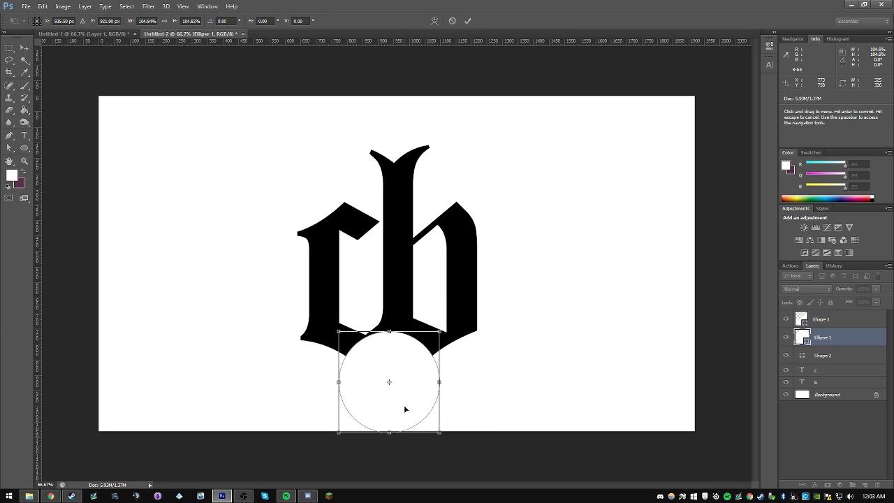
key("Return")
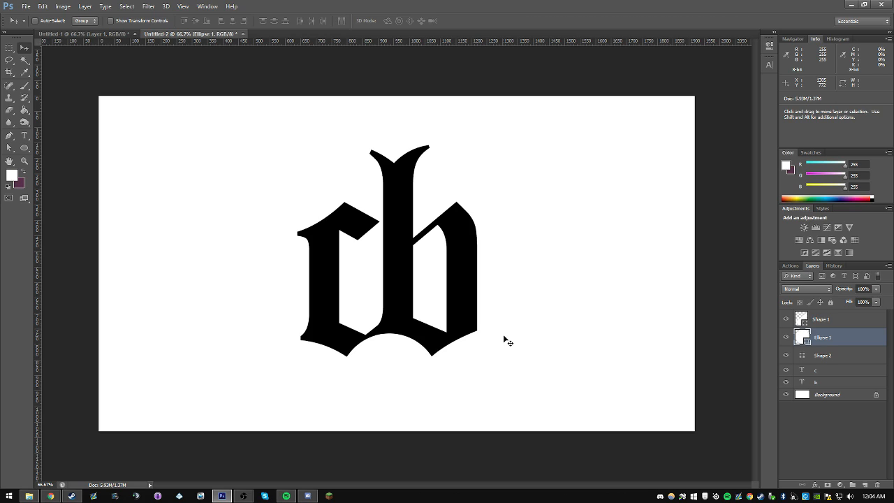
Step: Try nudging the white circle down and up to fine-tune the arch between the feet
key("shift")
key("Down")
key("Down")
key("Down")
key("Down")
key("Down")
key("Down")
key("Up")
key("Up")
key("Up")
key("Up")
key("Down")
Step: Examine the joined letters at small and full size, checking the arch and the join between c and b
left_click(24, 160)
left_click(383, 238, "alt")
left_click(383, 237, "alt")
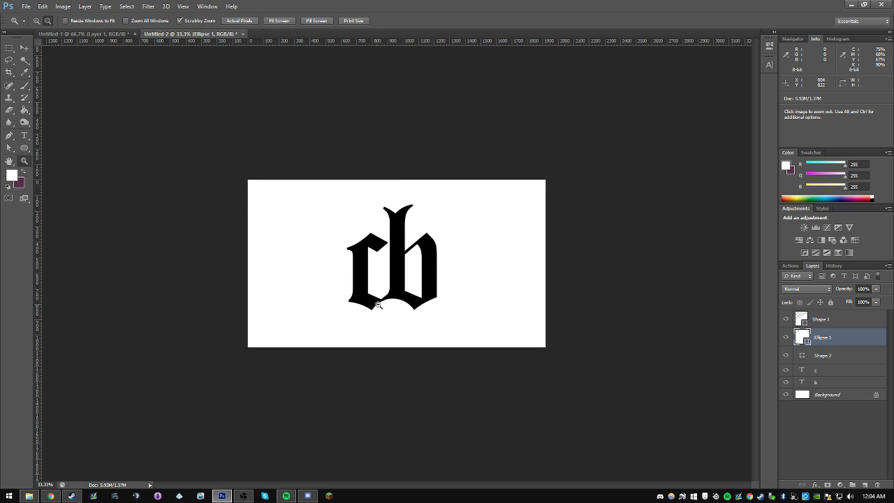
left_click(391, 282)
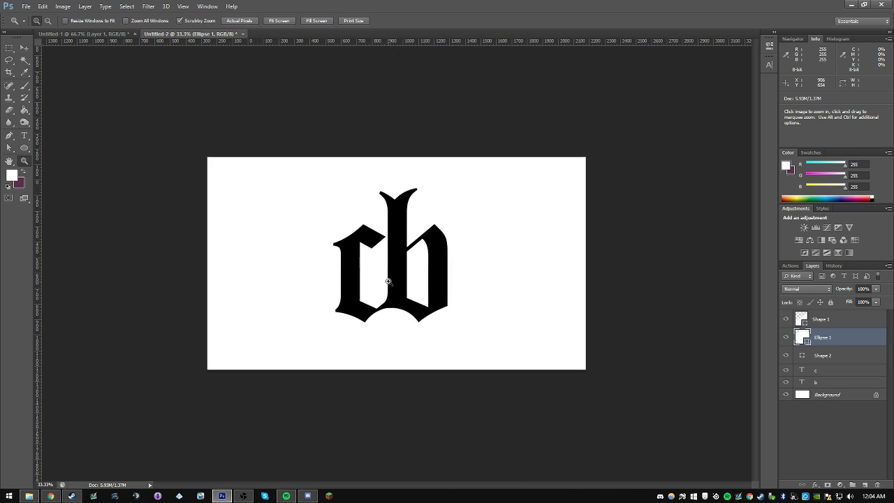
left_click(395, 336)
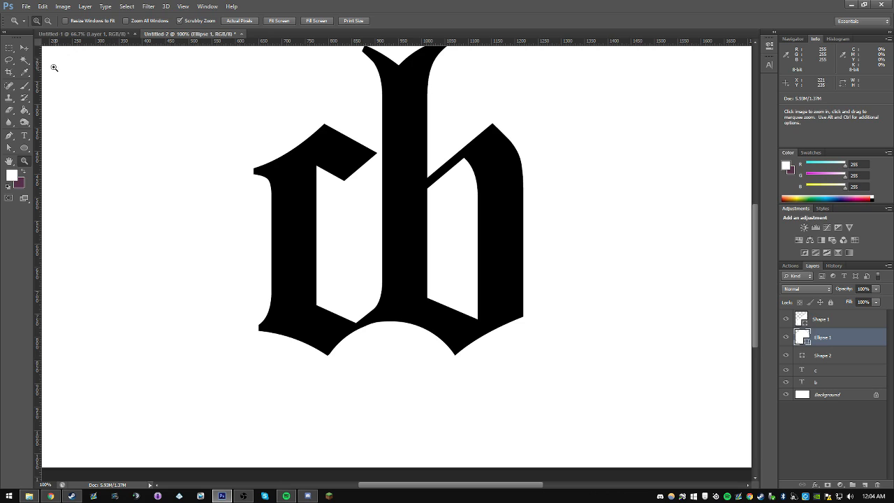
key("v")
scroll(479, 200, "up", 3)
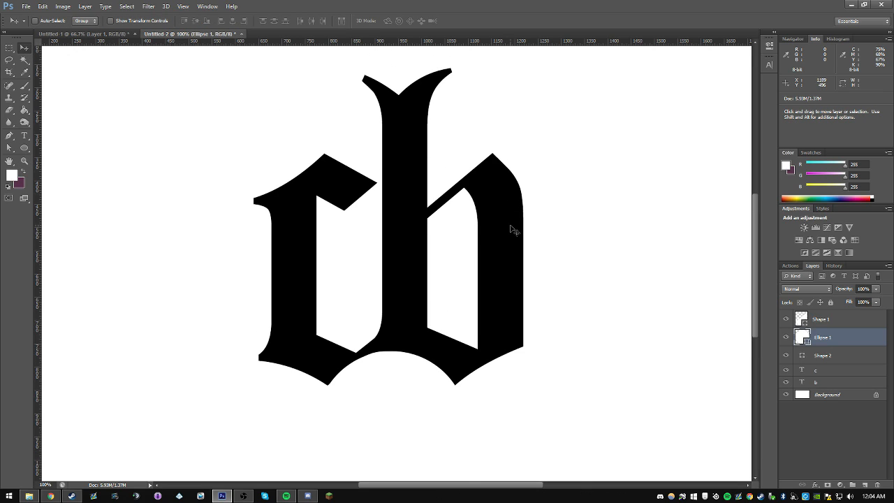
left_click(24, 160)
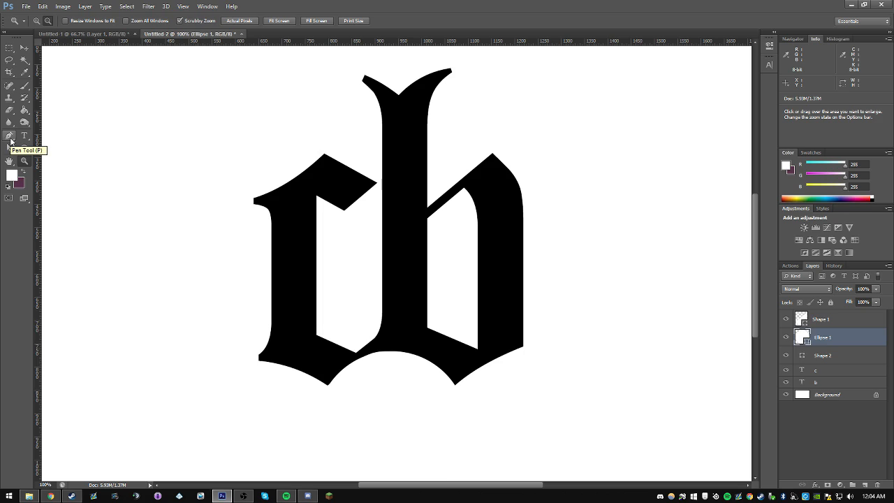
Step: Draw a Pen shape about 90 px wide and 103 px high that curves the inner corner where the c's foot meets the b's stem
left_click(10, 139)
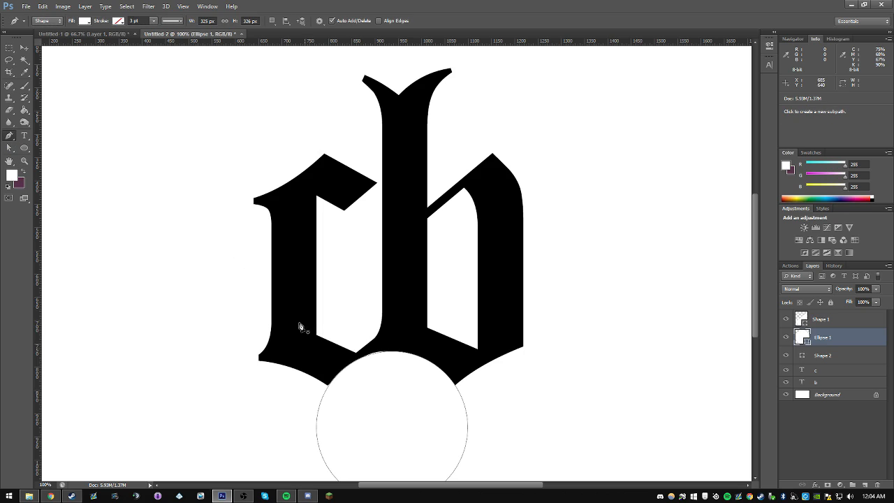
left_click(349, 352)
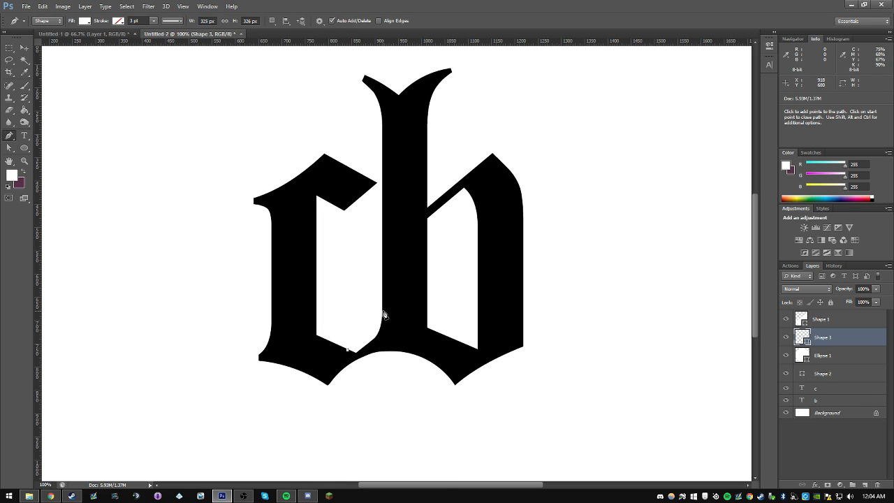
left_click(383, 313)
left_click_drag(383, 308, 387, 278)
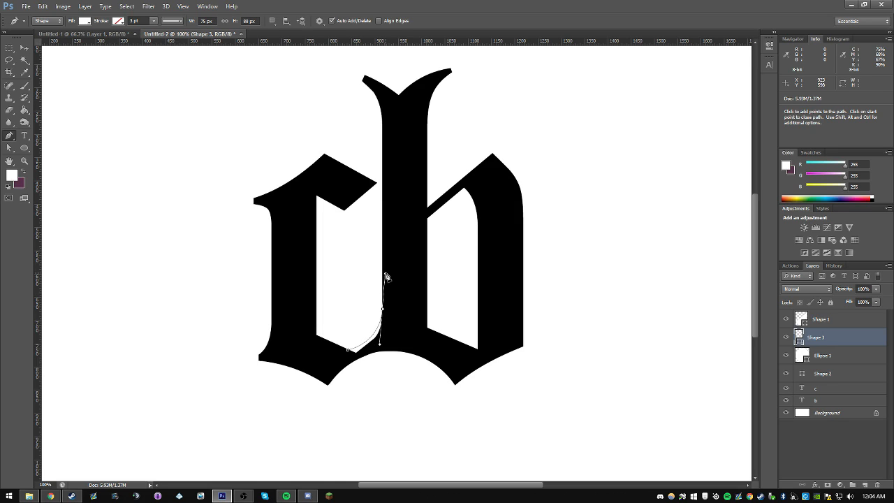
left_click(388, 314)
left_click(389, 331)
left_click(379, 343)
left_click(374, 348)
left_click(355, 356)
left_click(352, 355)
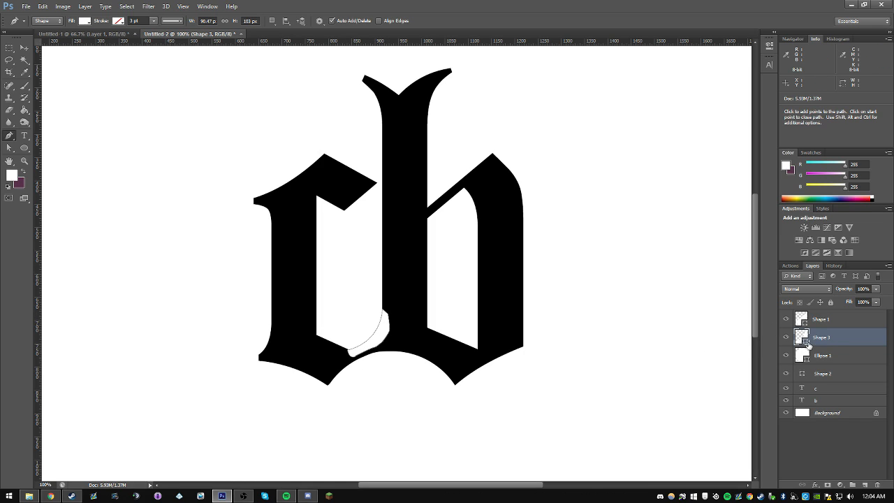
Step: Fill the inner corner shape with black and deselect all layers
double_click(803, 338)
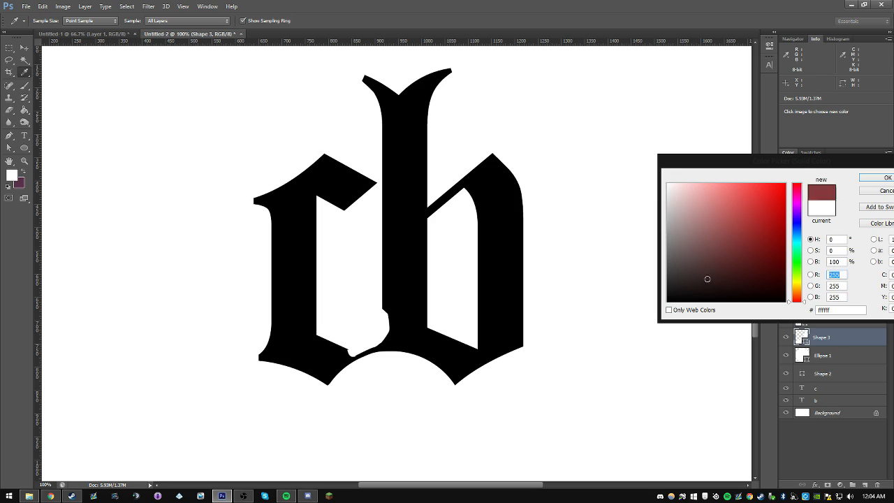
left_click_drag(681, 262, 649, 327)
key("Return")
left_click(830, 357)
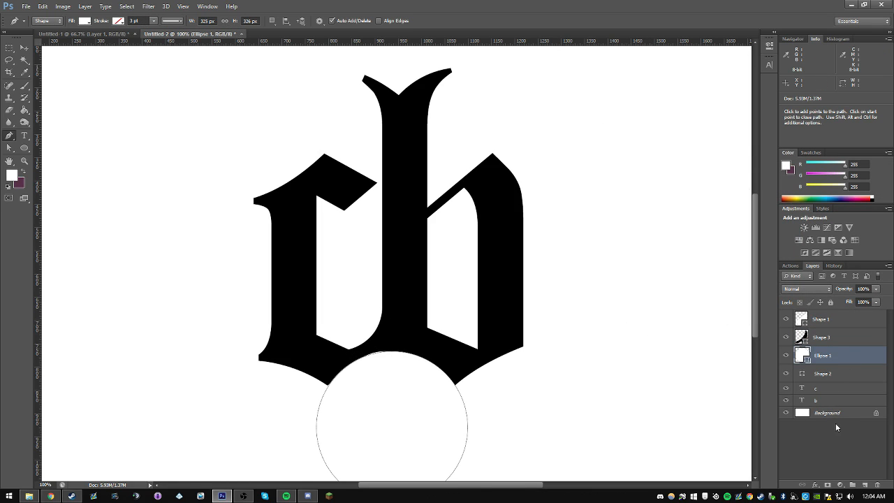
left_click(836, 424)
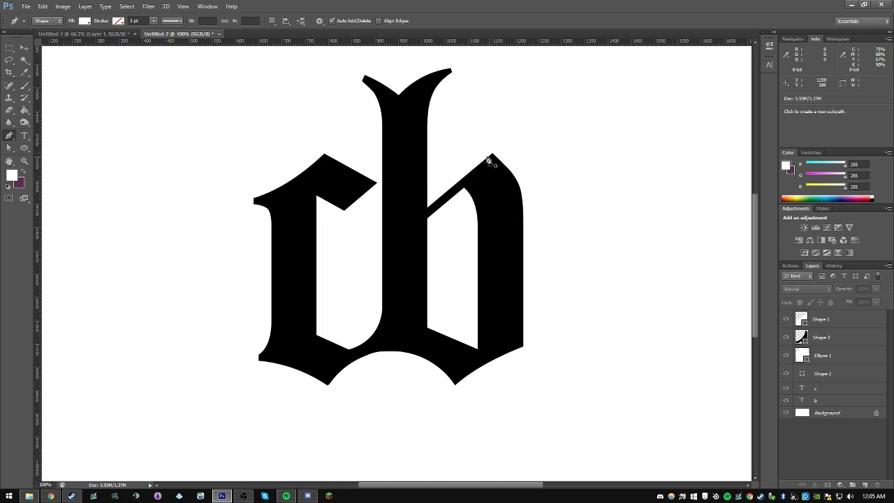
Step: Place a horizontal guide level with the outer tip of the c's foot and set the foreground color to black
left_click_drag(191, 44, 185, 347)
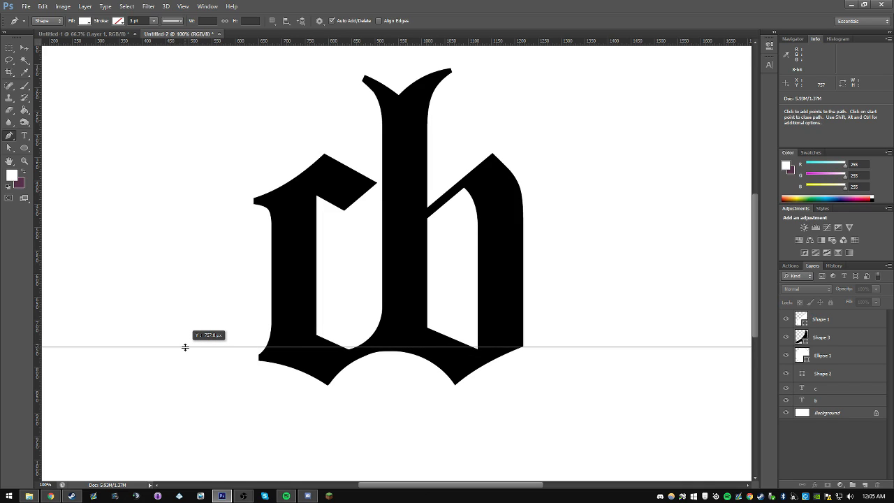
left_click_drag(185, 346, 185, 360)
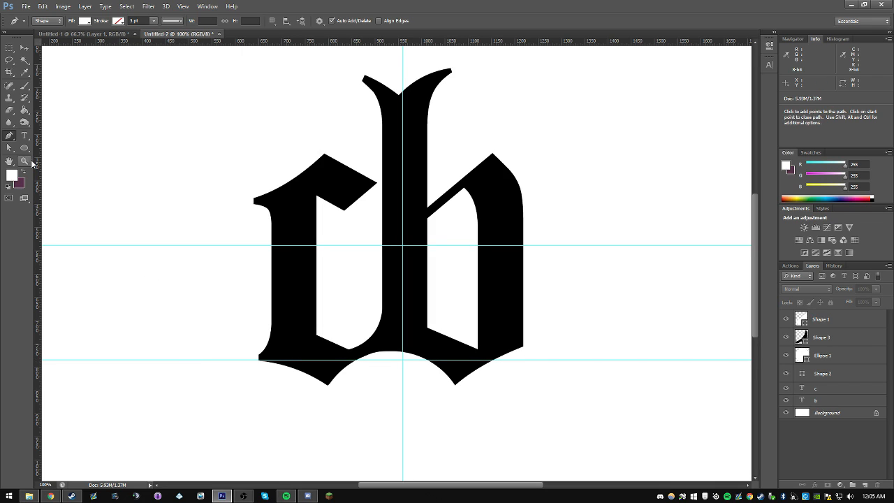
left_click(12, 174)
left_click(269, 244)
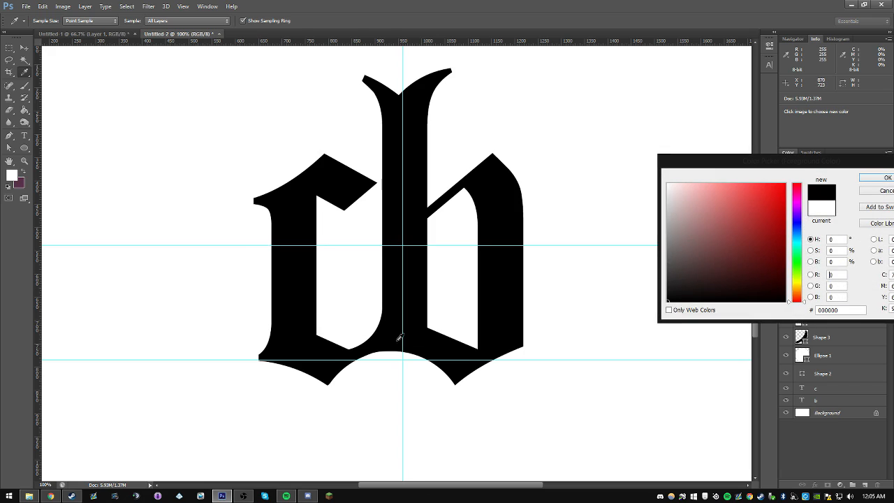
key("Return")
key("p")
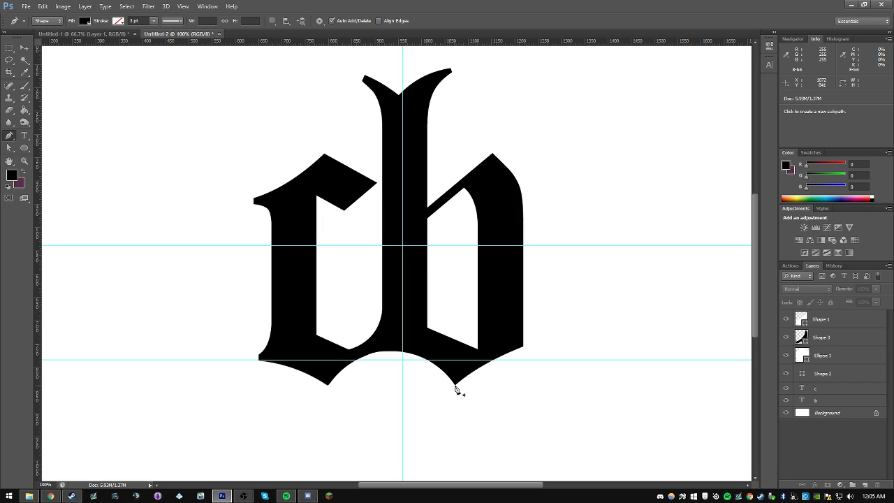
Step: Draw a black Pen shape about 148 px wide from the b's bottom point, curving to the guide beneath its outer edge
left_click(454, 384)
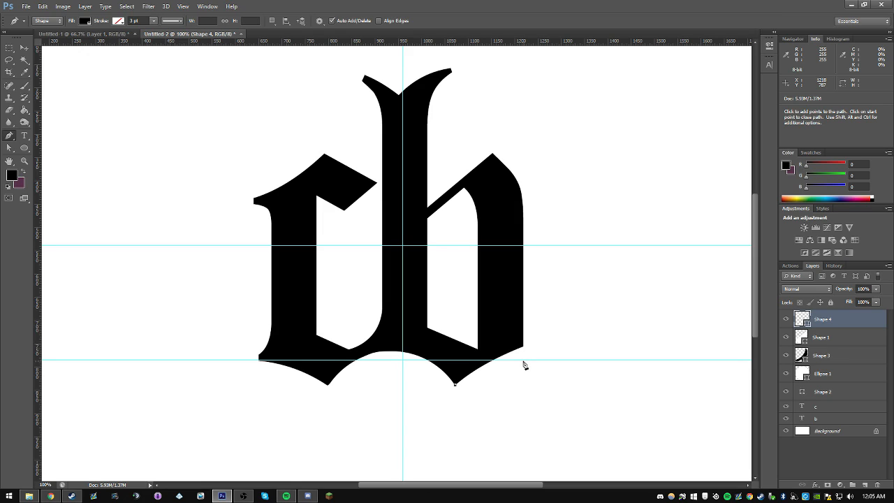
left_click(524, 362)
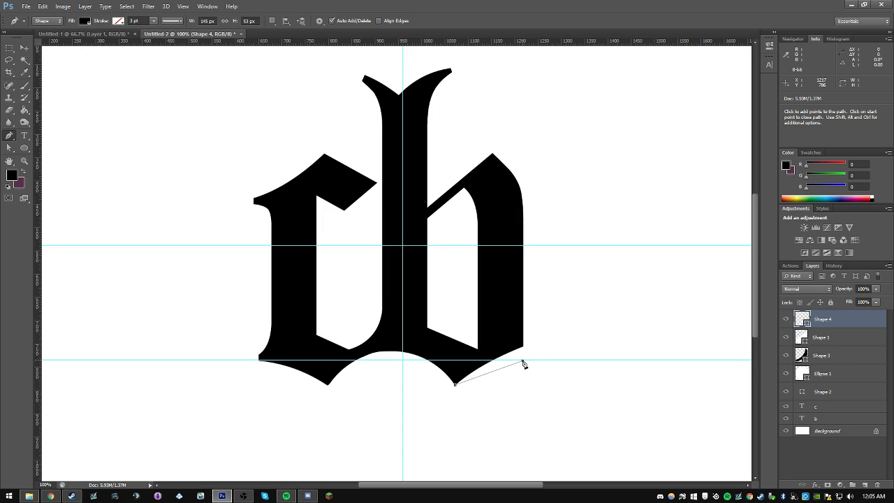
left_click_drag(523, 361, 552, 362)
mouse_move(565, 364)
left_mouse_down()
mouse_move(572, 367)
mouse_move(444, 367)
mouse_move(634, 363)
mouse_move(564, 363)
left_mouse_up()
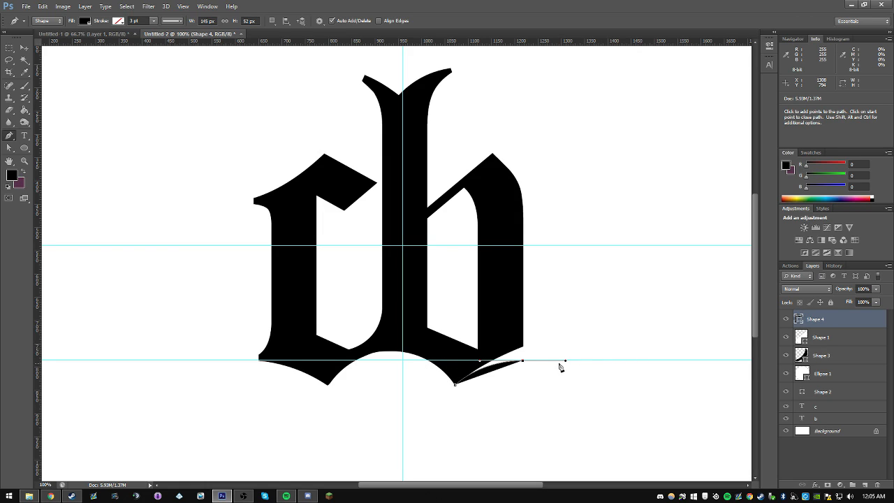
left_click(523, 362, "alt")
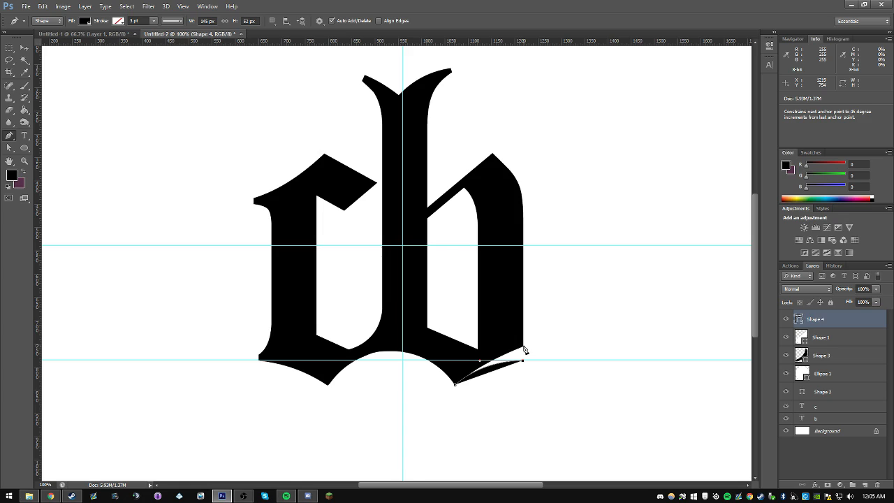
left_click(522, 341)
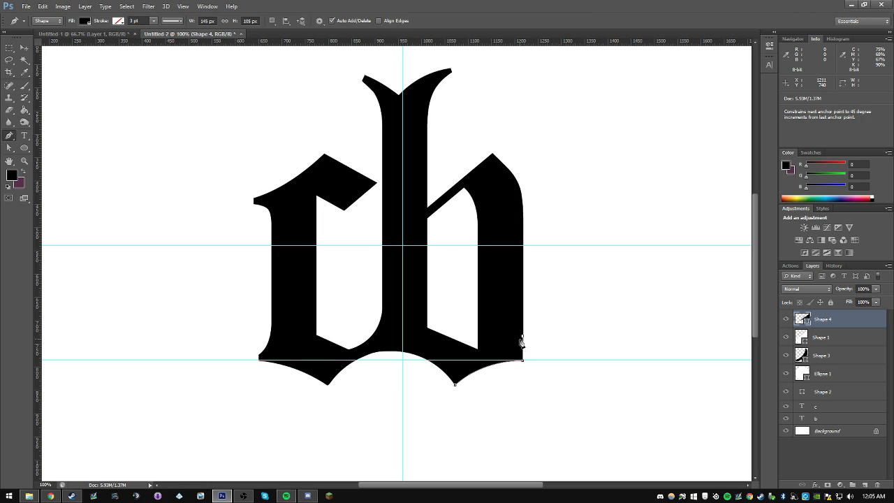
left_click(499, 345)
left_click(486, 357)
left_click(473, 360)
left_click(461, 370)
left_click(453, 383)
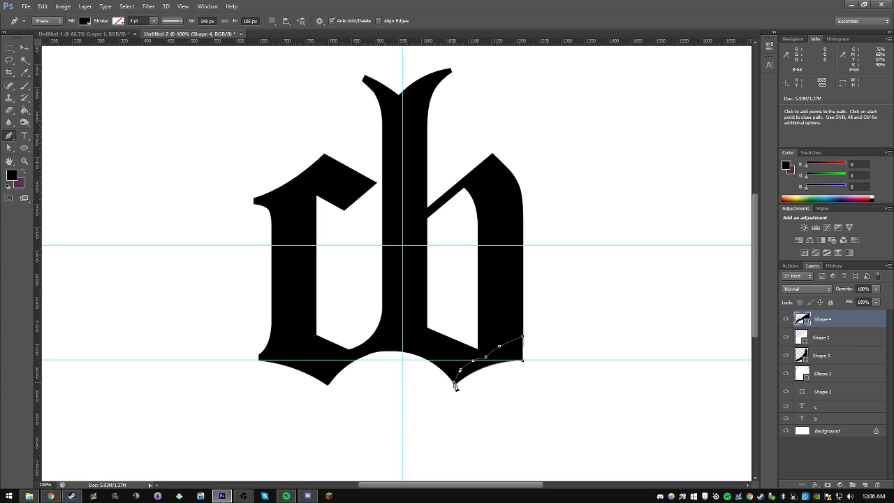
Step: Widen the b's foot shape to 150 px so that its outer side lines up with the b's straight edge
left_click(805, 356)
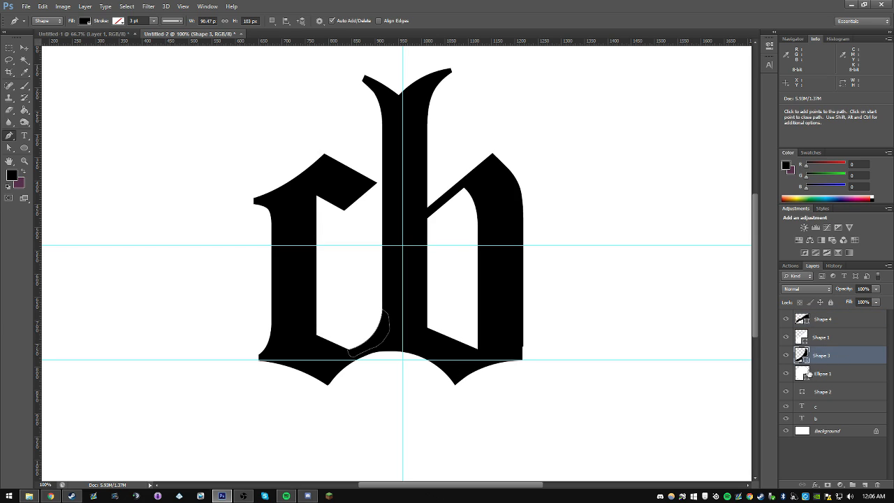
left_click(822, 319)
scroll(514, 387, "up", 10)
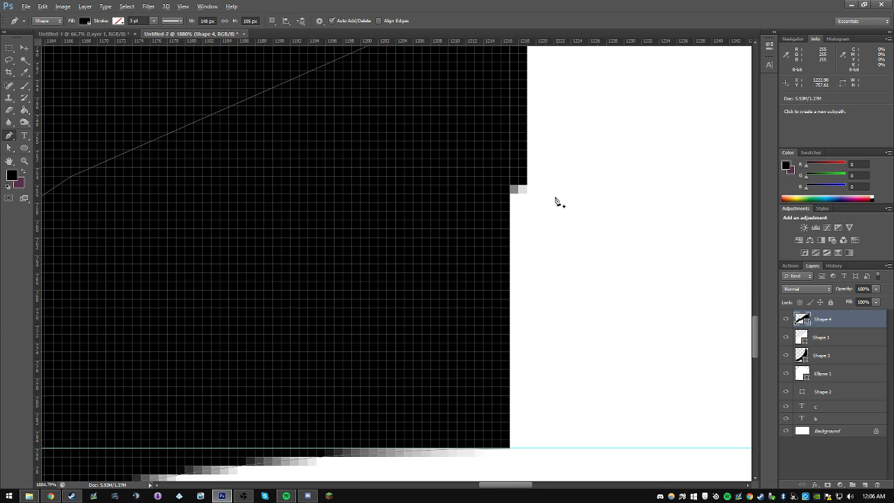
scroll(511, 211, "up", 1)
key("ctrl+t")
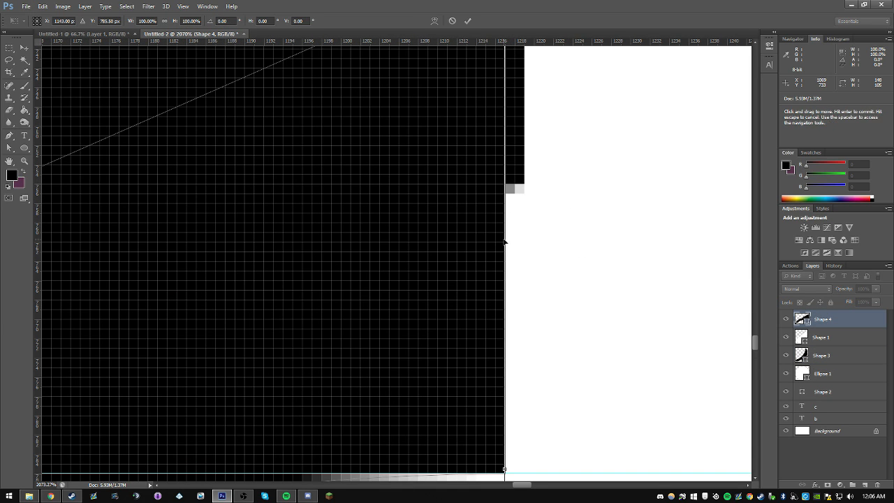
left_click_drag(504, 243, 522, 243)
key("Return")
key("z")
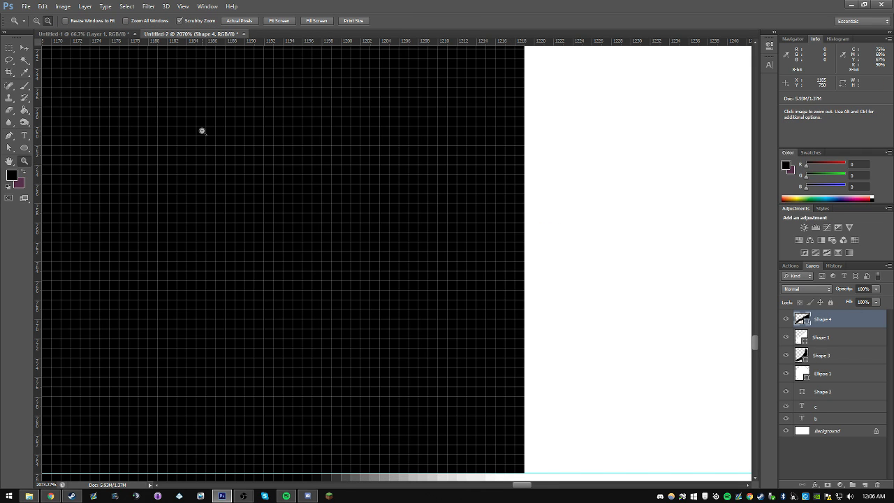
Step: Hide the guides and bring the whole canvas into view
left_click(202, 130, "alt")
left_click(202, 131, "alt")
left_click(202, 132, "alt")
left_click(202, 132, "alt")
left_click(202, 133, "alt")
left_click(202, 132, "alt")
left_click(201, 133, "alt")
left_click(201, 133, "alt")
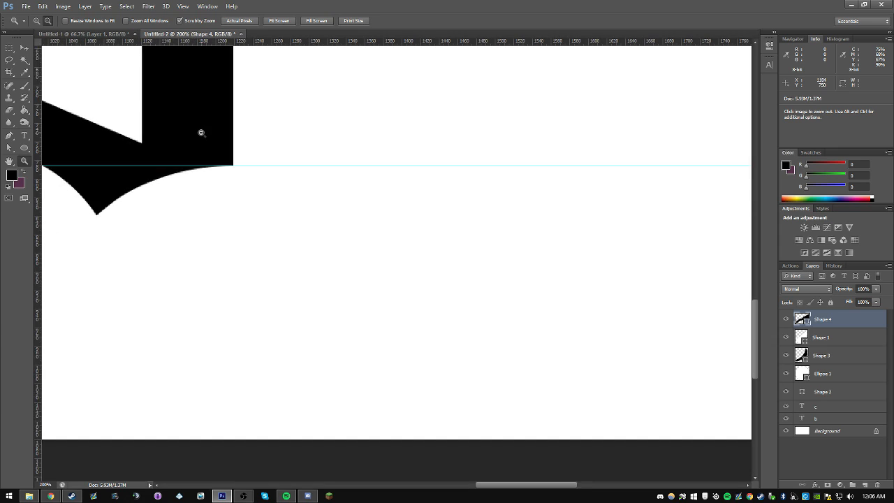
left_click(200, 132, "alt")
left_click(201, 133, "alt")
key("ctrl+semicolon")
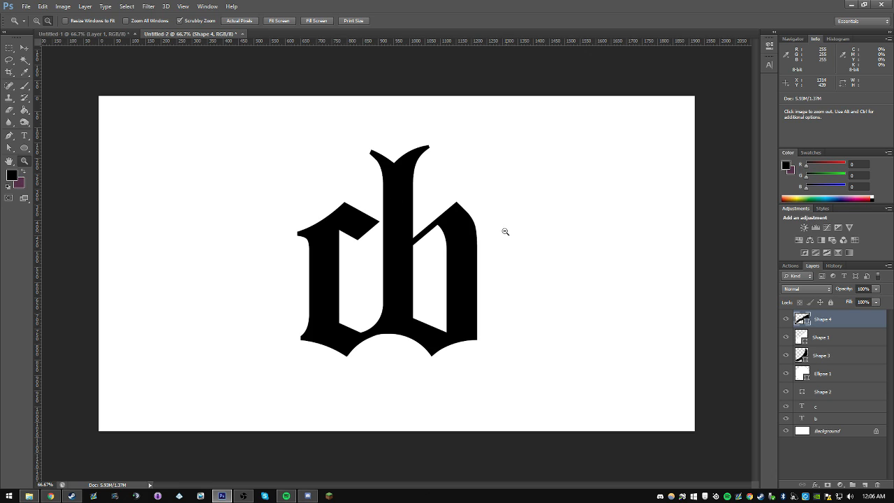
Step: Compare the redrawn letters with the reference monogram in the Untitled-1 document
left_click(83, 34)
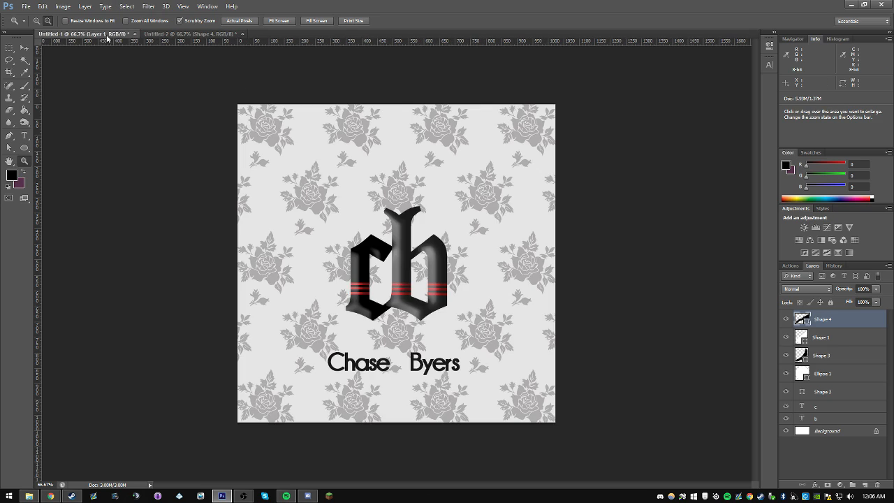
left_click(217, 35)
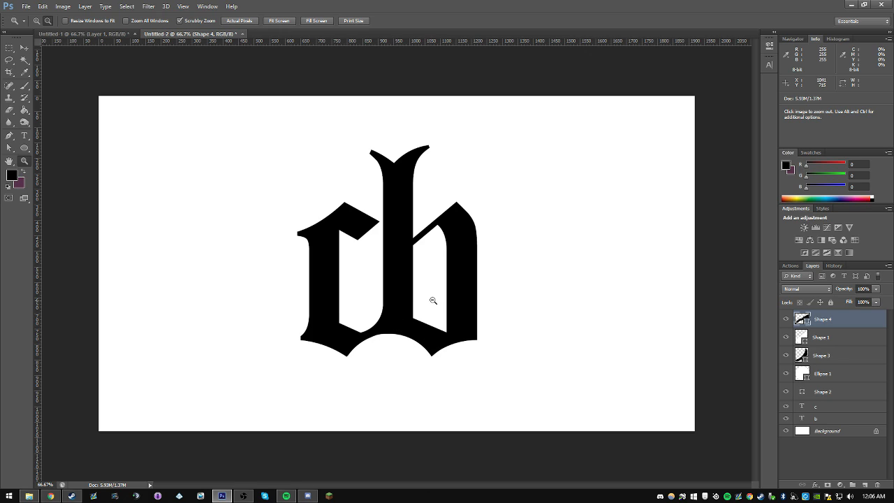
key("a")
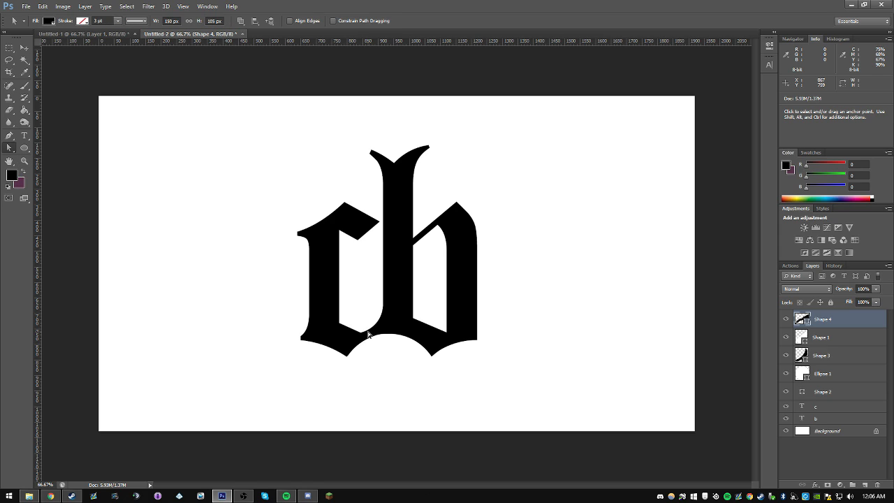
left_click(368, 333)
Step: Select all letter and shape layers above the background and move the monogram up and slightly to the right
left_click(24, 47)
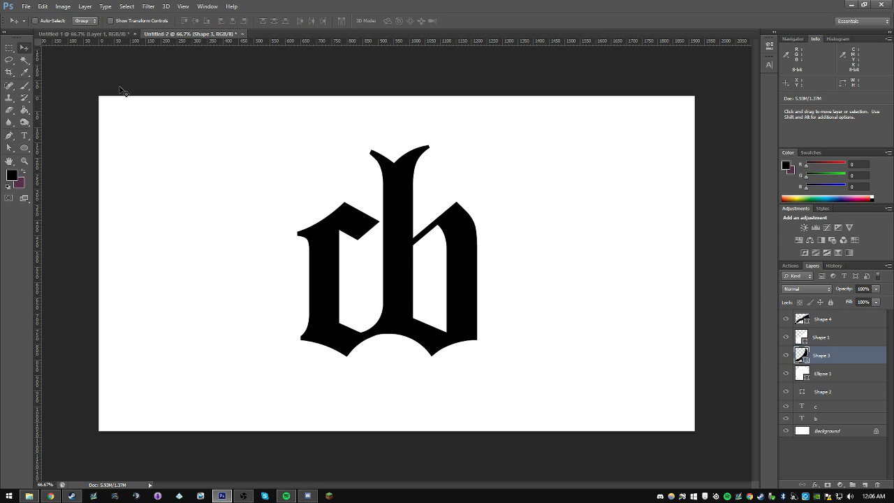
left_click(813, 325)
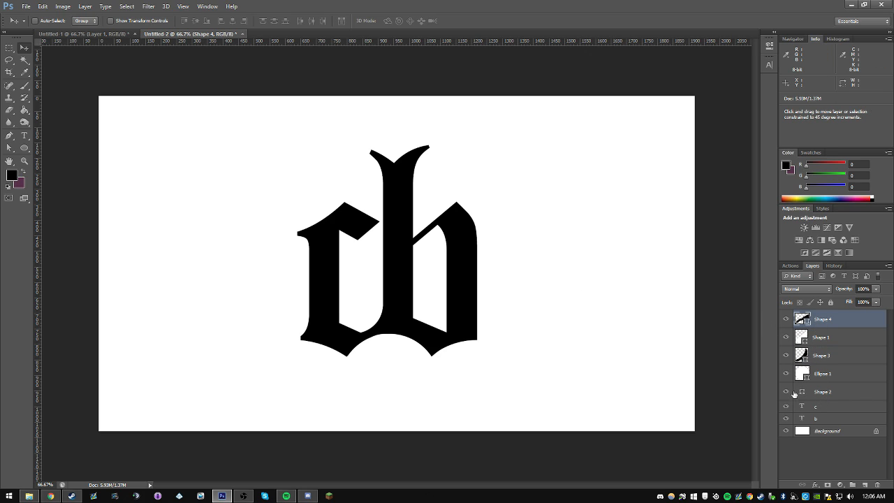
left_click(830, 392, "shift")
left_click(821, 418, "shift")
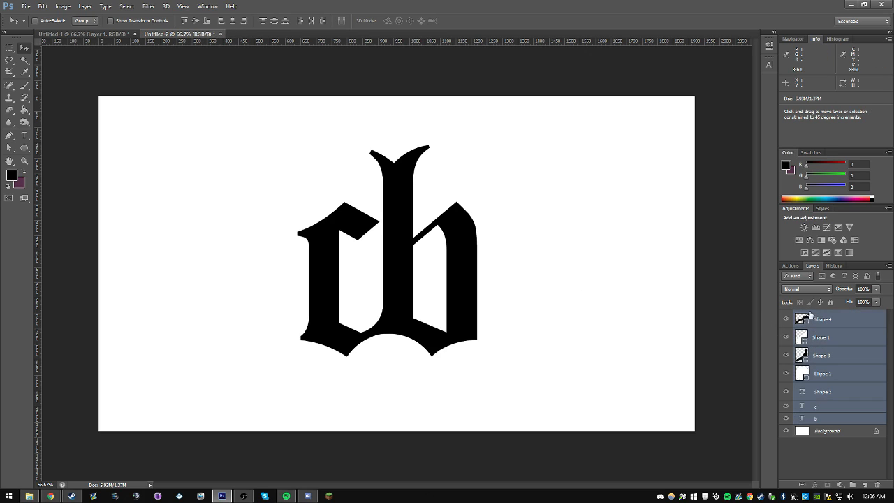
left_click_drag(437, 248, 445, 232)
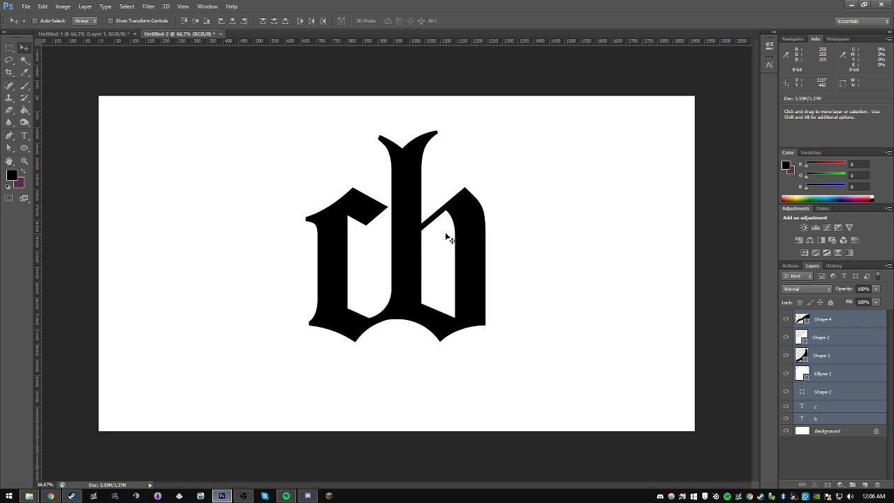
Step: Show the guides and scale the whole monogram down proportionally about its centre
key("ctrl+semicolon")
key("ctrl+t")
left_click_drag(482, 142, 469, 162)
key("Return")
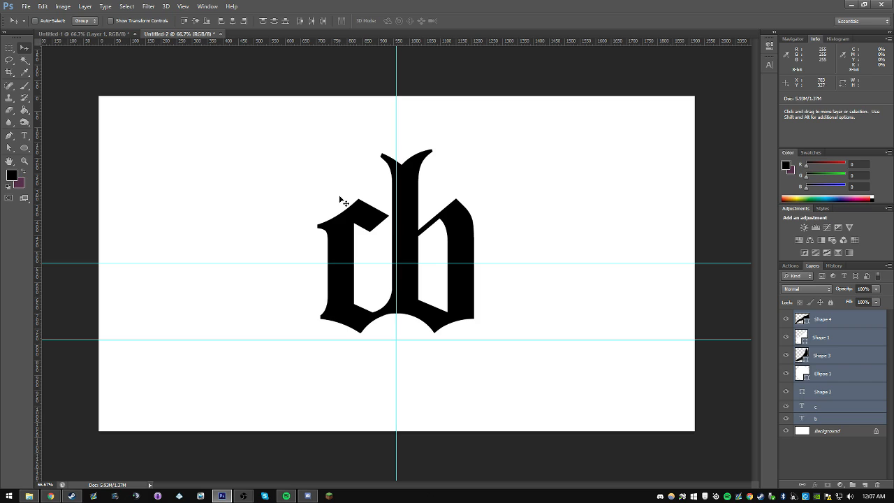
Step: Check the stripes in the Untitled-1 reference and draw a black rectangle of about 122 by 24 px across the c's lower stem
left_click(87, 34)
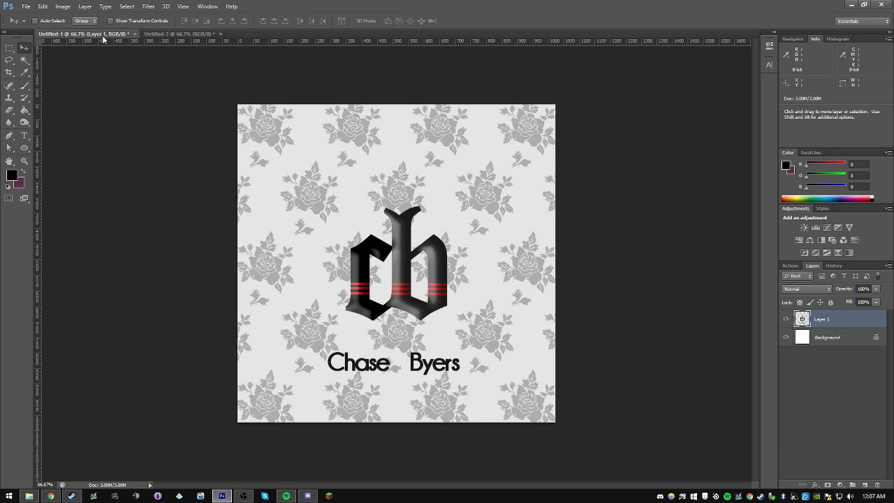
left_click(196, 34)
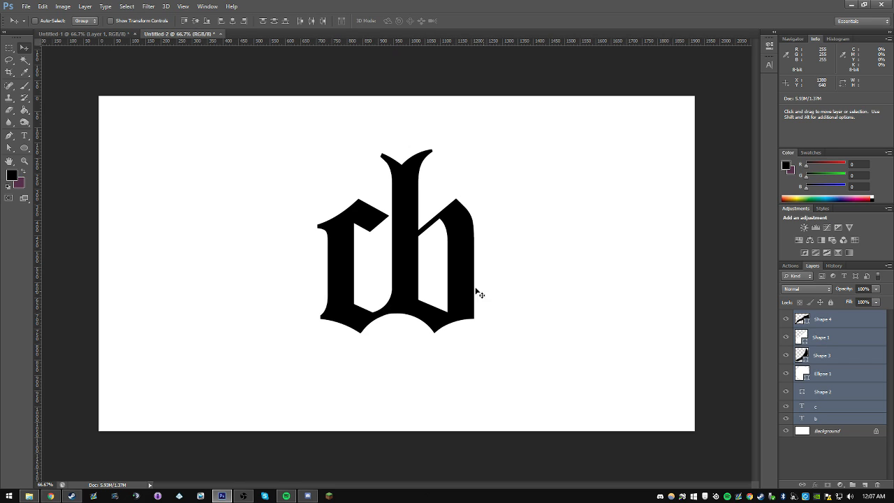
left_click(112, 33)
left_click(188, 33)
left_click(25, 148)
right_click(25, 150)
left_click(63, 146)
left_click_drag(321, 285, 357, 290)
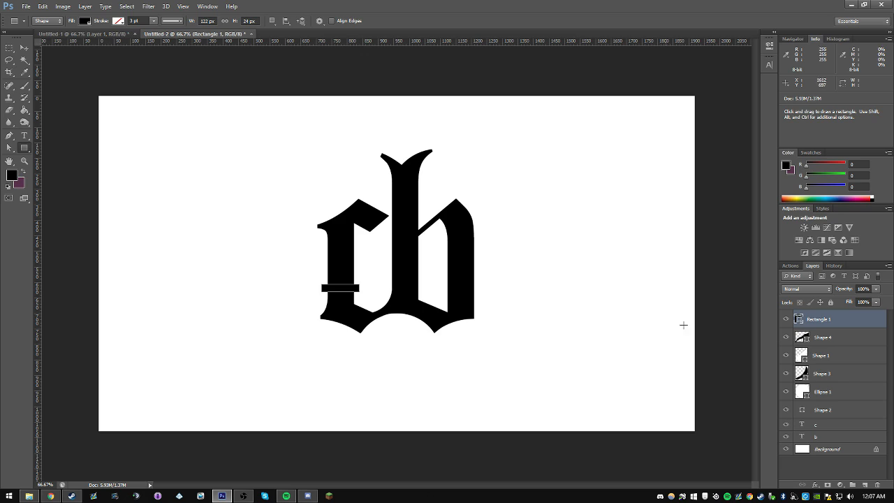
Step: Convert the c and b text layers to shapes
left_click(820, 337)
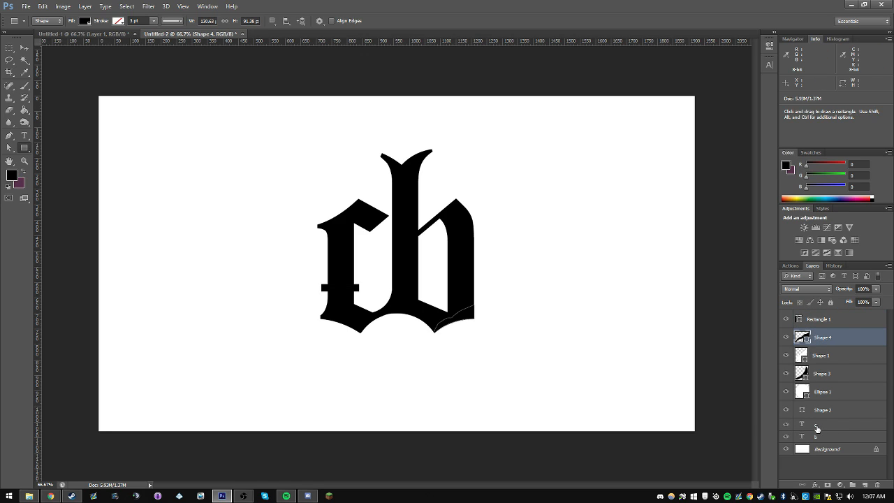
right_click(817, 428)
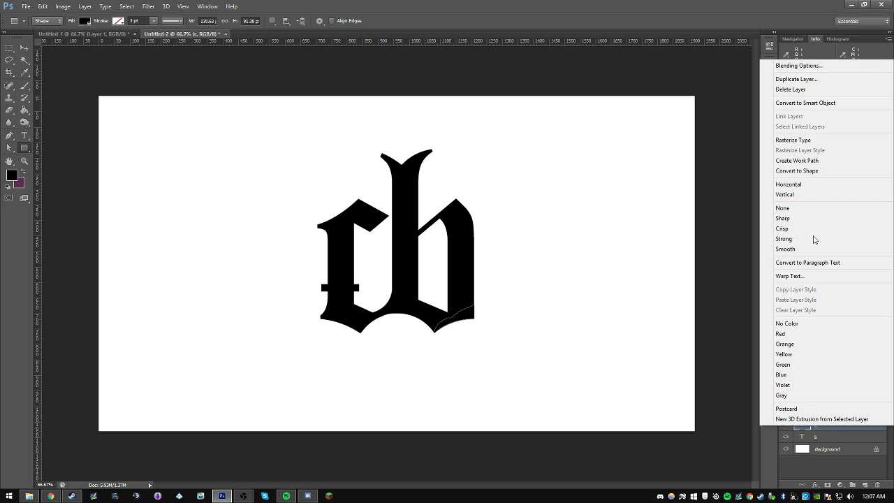
left_click(803, 171)
right_click(814, 441)
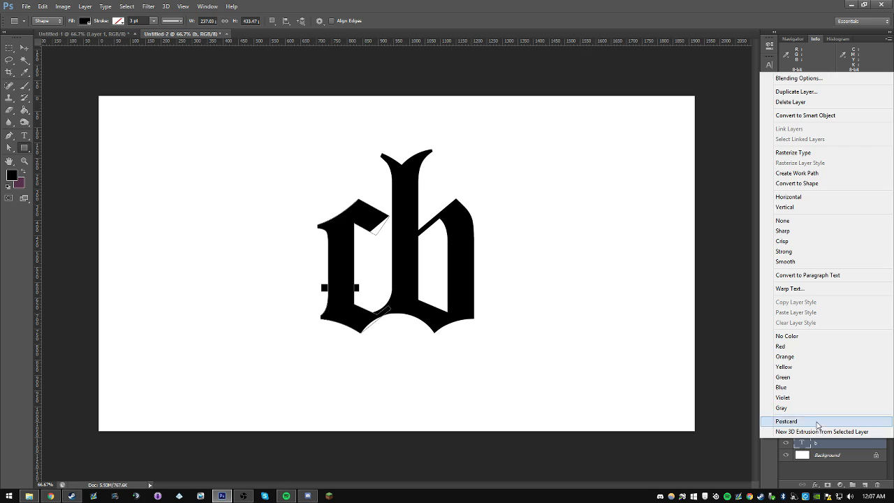
left_click(800, 183)
Step: Try to merge all layers from Shape 4 down to b, including the white cutout shapes, into one shape
left_click(829, 339)
left_click(825, 437, "shift")
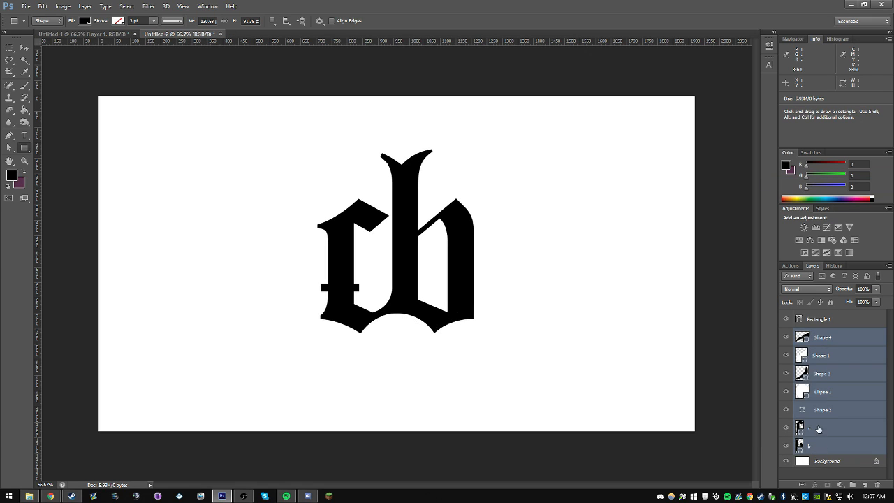
key("ctrl+e")
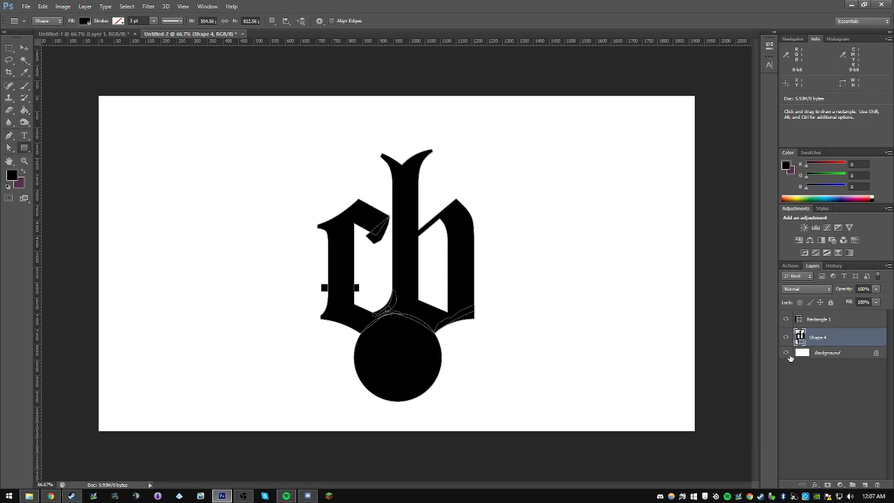
key("ctrl+z")
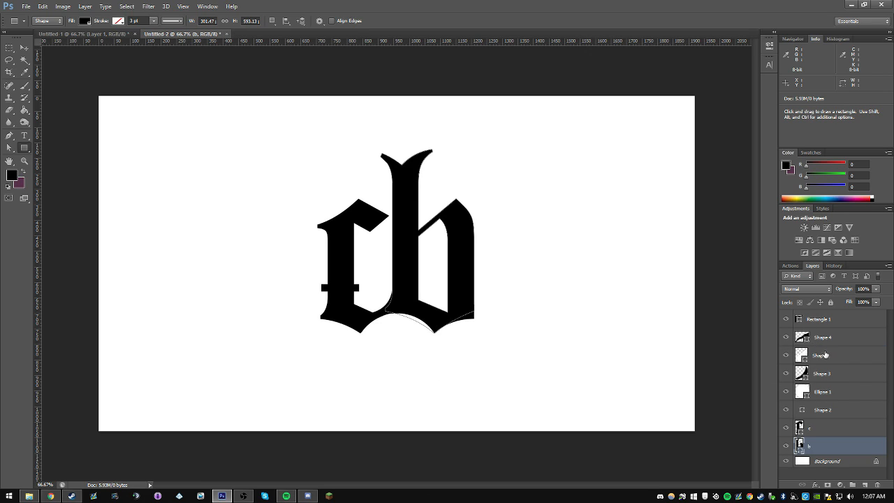
Step: Arrange Shape 1 and Ellipse 1 above the black shapes, and merge Shape 4, Shape 3, Shape 2, c and b into one shape layer
left_click_drag(824, 339, 825, 366)
left_click(825, 374)
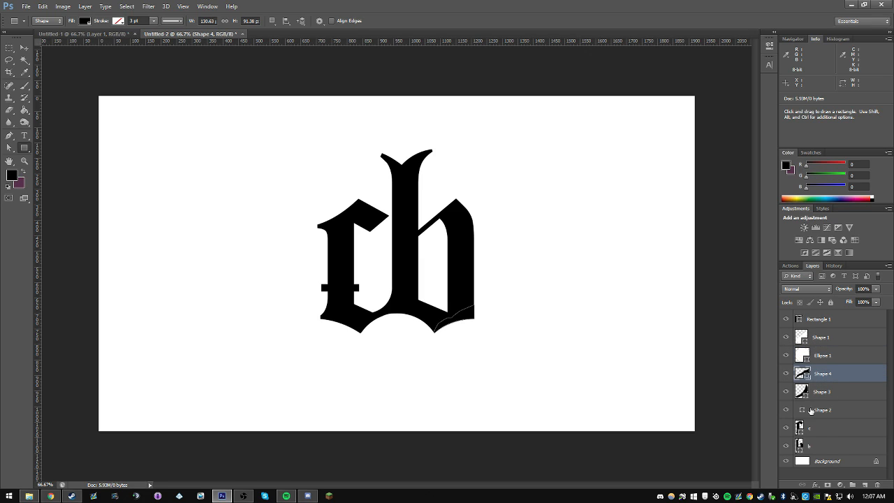
left_click(788, 410)
left_click(789, 410)
left_click(824, 410)
left_click(825, 376)
left_click(823, 445, "shift")
key("ctrl+e")
Step: Toggle the visibility of the merged letter shape and Ellipse 1 to check them, leaving both shown
left_click(787, 374)
left_click(787, 374)
left_click(787, 373)
left_click(787, 374)
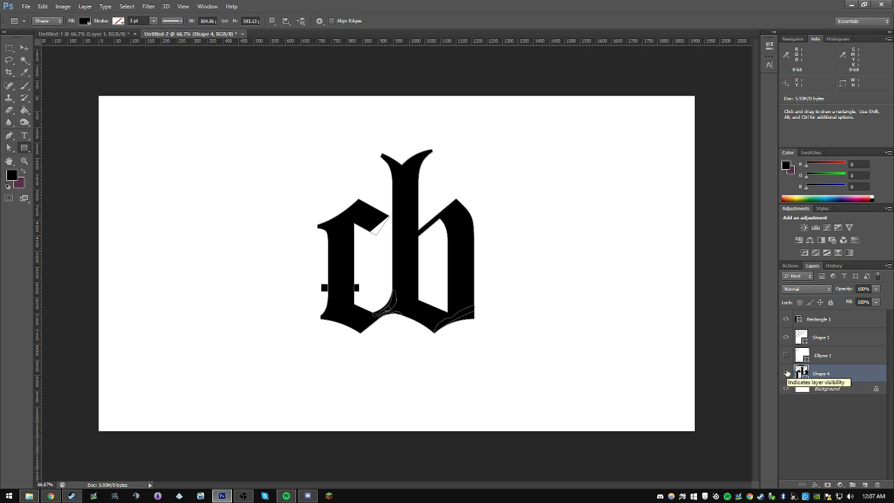
left_click(785, 355)
Step: Set the fill of the rectangle on the c's stem to bright red, following the stripes in the reference
left_click(841, 355)
left_click(843, 322)
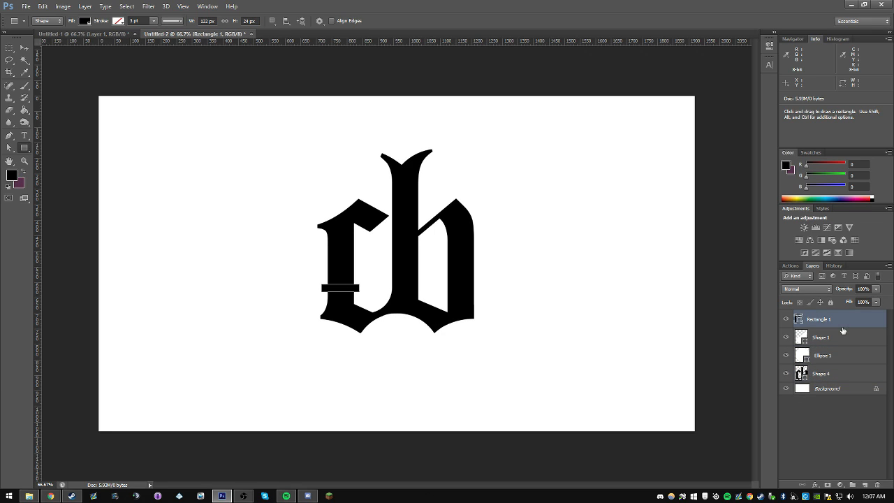
left_click(850, 386)
left_click(781, 320)
double_click(801, 320)
left_click(854, 209)
key("ctrl+Tab")
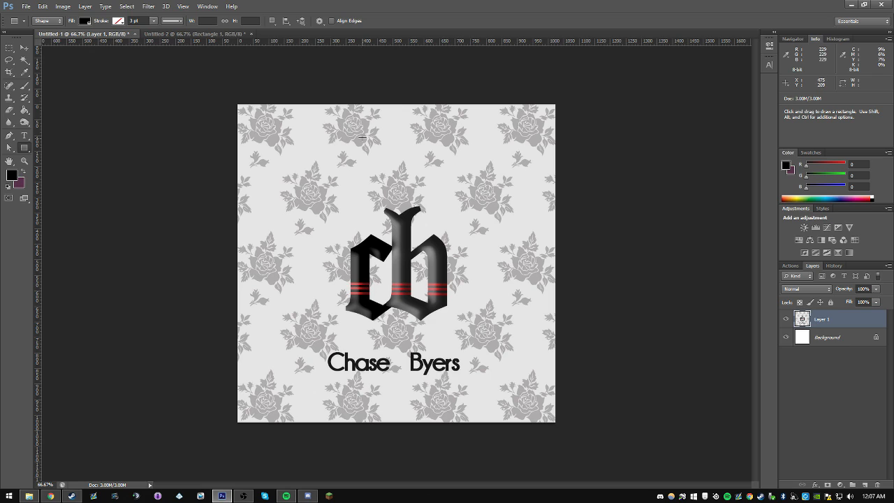
left_click(231, 33)
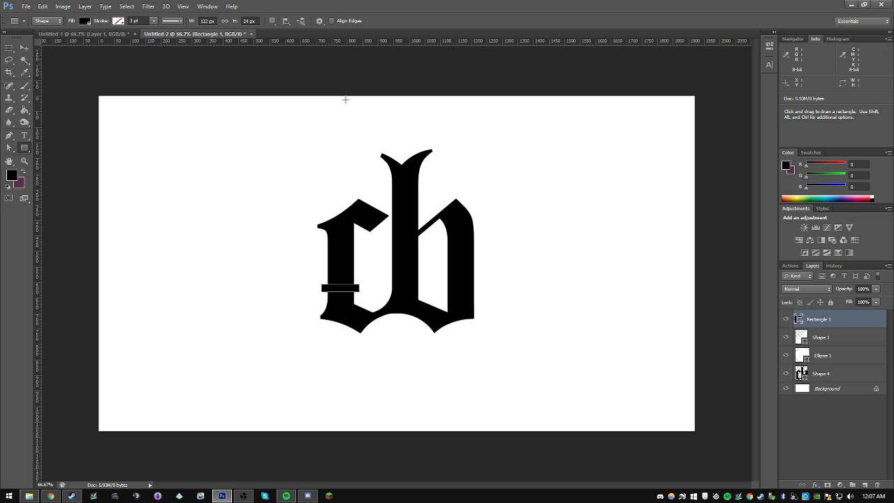
double_click(799, 320)
left_click(771, 209)
left_click(876, 177)
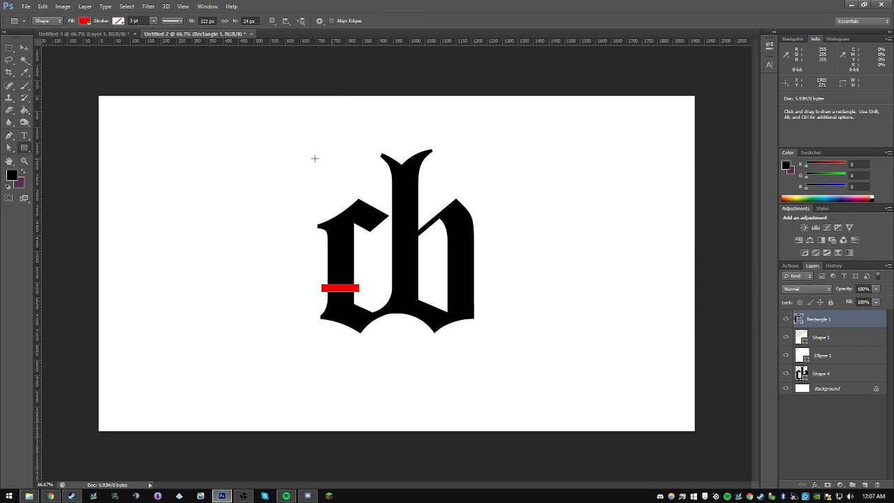
Step: Move the red rectangle's layer directly above the merged letter shape and clip it to the letters
left_click(24, 47)
left_click_drag(824, 320, 823, 359)
left_click(824, 363, "alt")
key("ctrl+t")
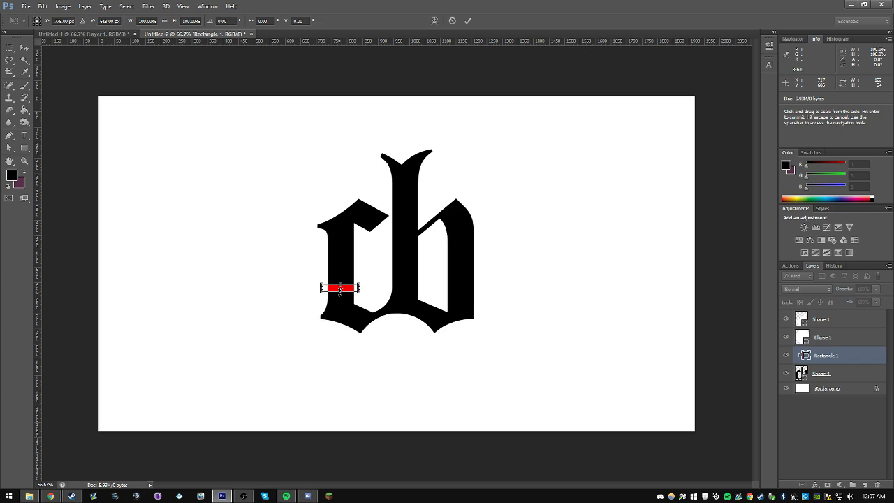
key("Return")
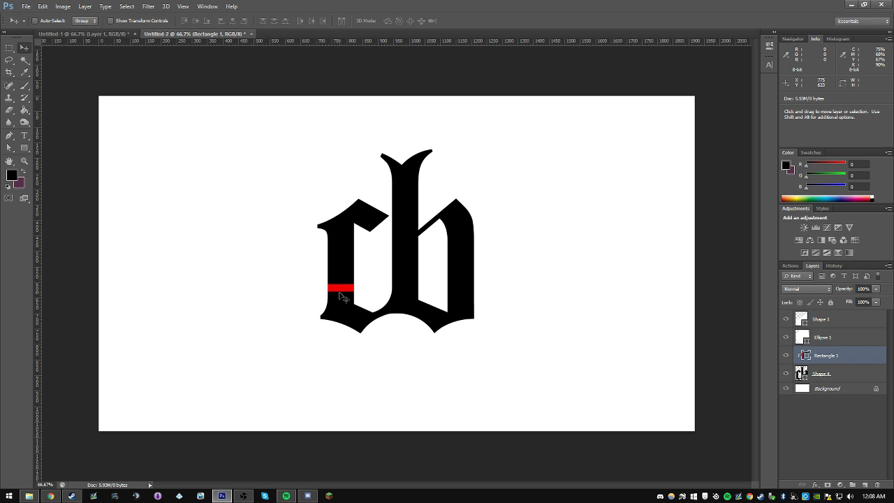
Step: Duplicate the red stripe, place the copy just below the original and reduce its height to about 17 px
key("ctrl+j")
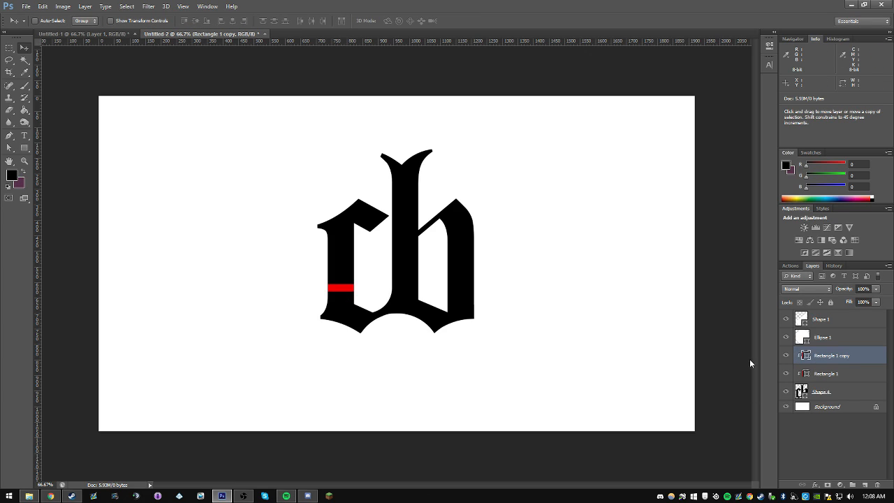
left_click_drag(372, 300, 341, 300)
key("ctrl+t")
key("Return")
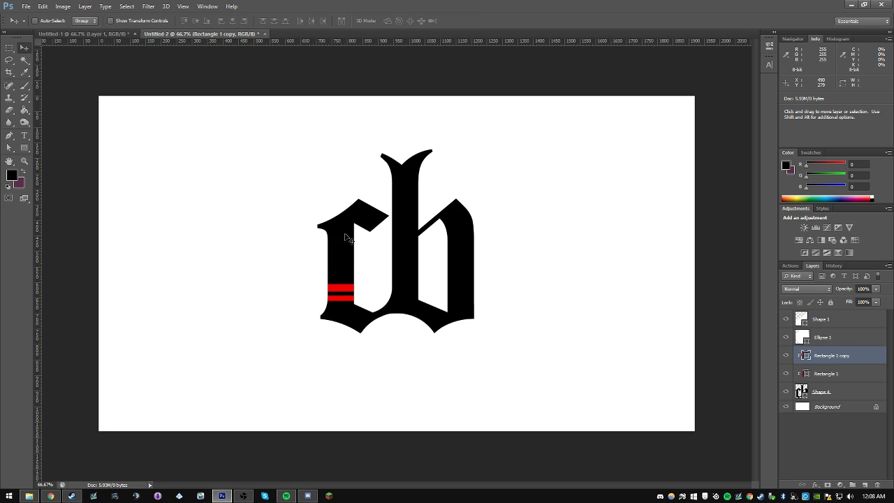
Step: Select both red stripes and move them up 20 px on the c's stem
left_click(847, 374, "shift")
key("shift+Up")
key("shift+Up")
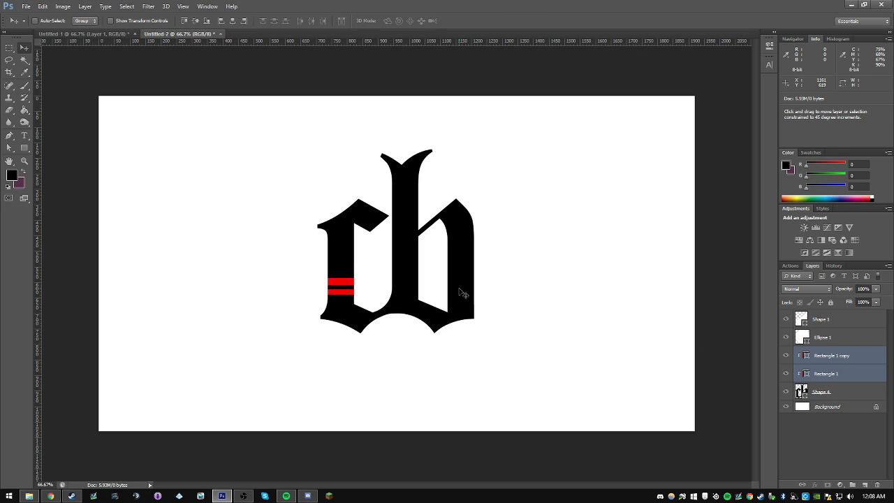
Step: Duplicate the lower stripe, make the copy thinner, clip it to the letters and place it below the other two stripes
left_click(824, 360)
left_click(787, 357)
left_click(786, 357)
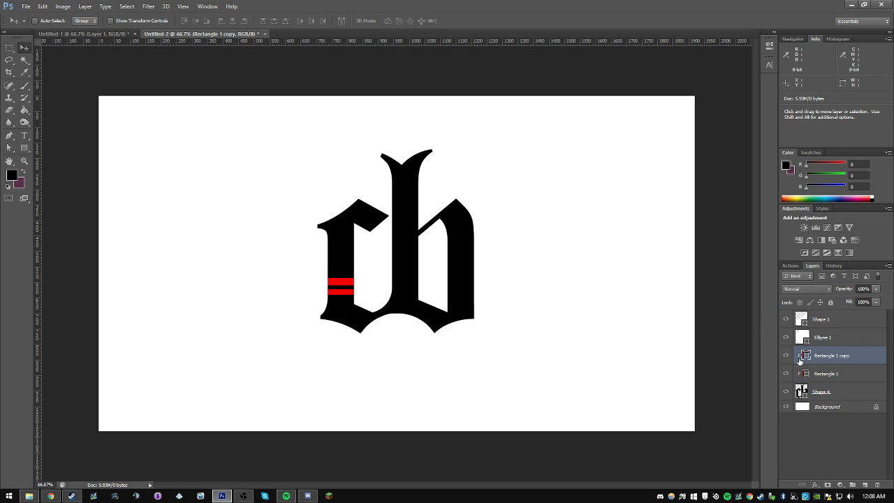
key("ctrl+j")
key("ctrl+t")
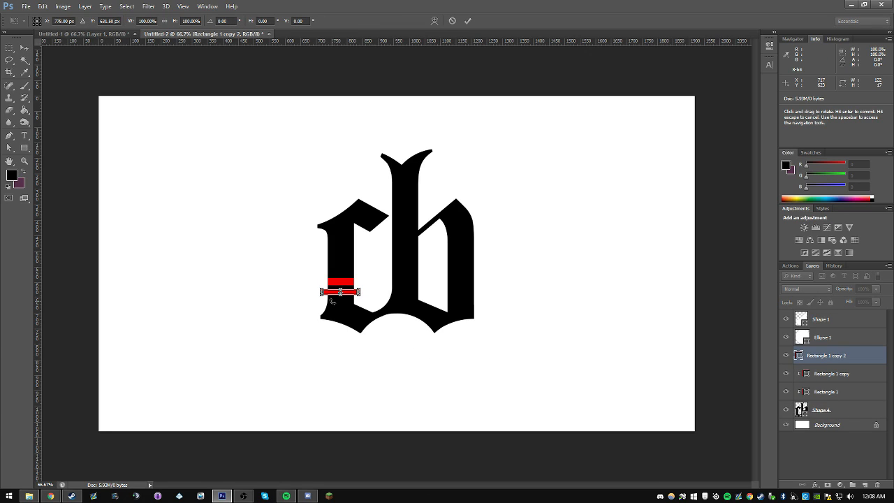
left_click_drag(340, 295, 341, 292)
key("Return")
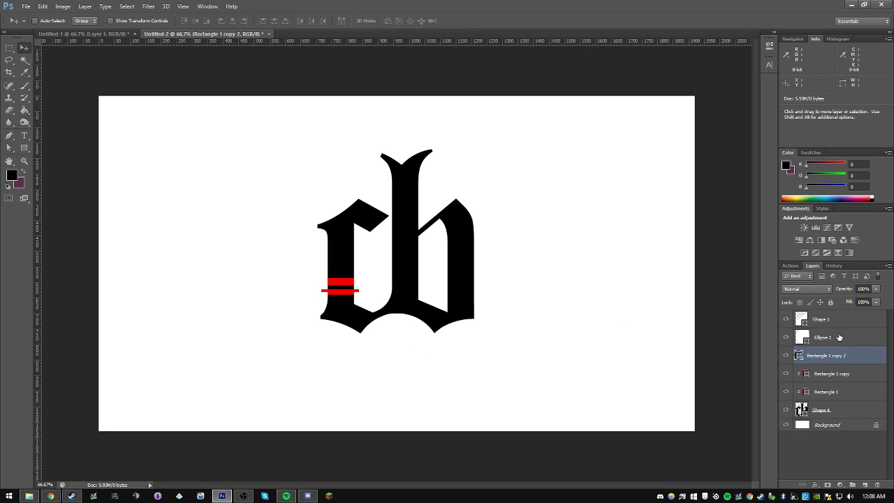
left_click(826, 364, "alt")
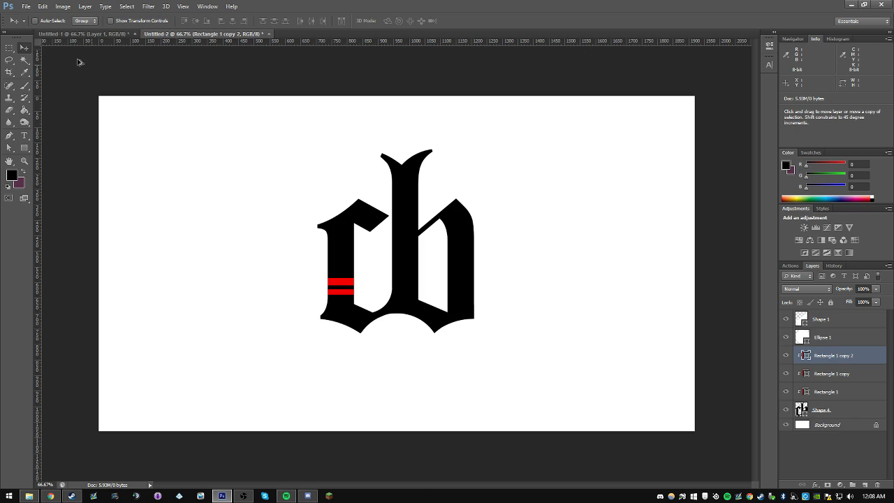
left_click_drag(496, 253, 496, 263)
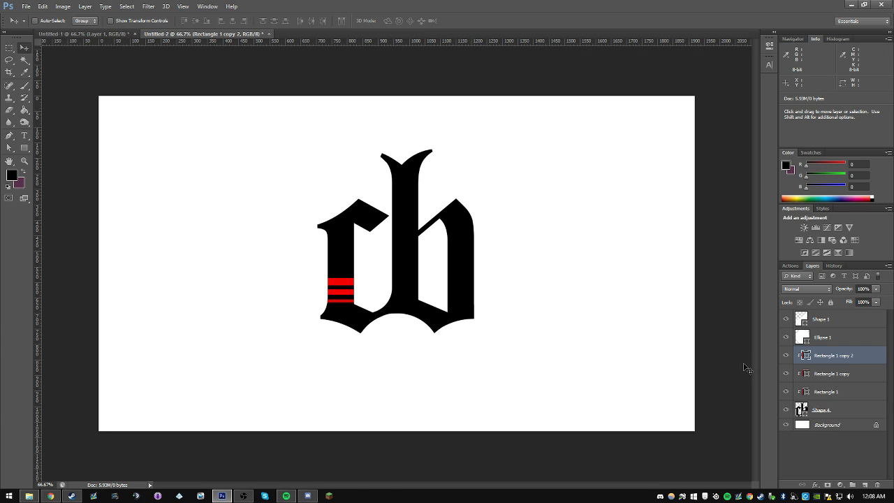
Step: Compare the stripes with the reference and change the fill of all three to white (ffffff)
left_click(111, 35)
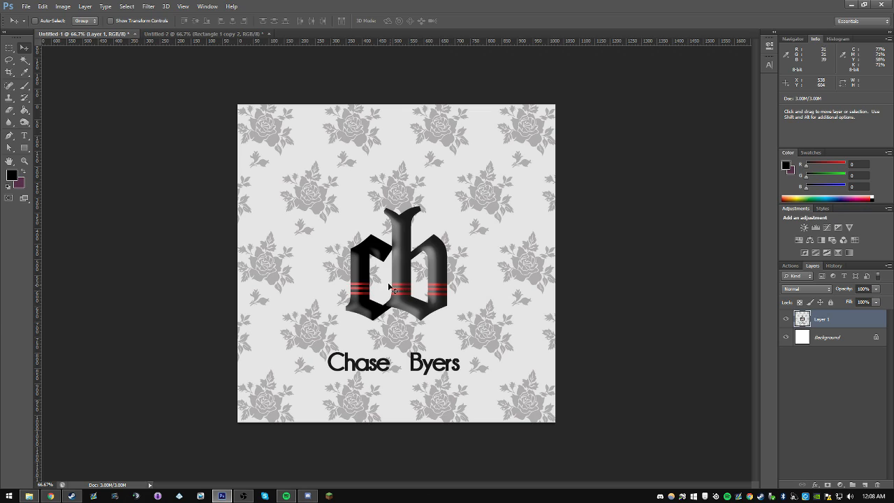
left_click(210, 34)
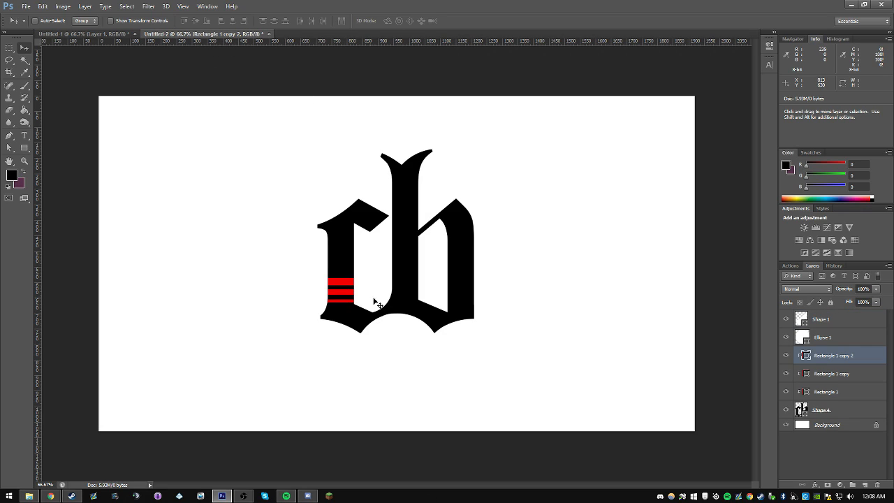
left_click(822, 375)
left_click(820, 361)
double_click(806, 391)
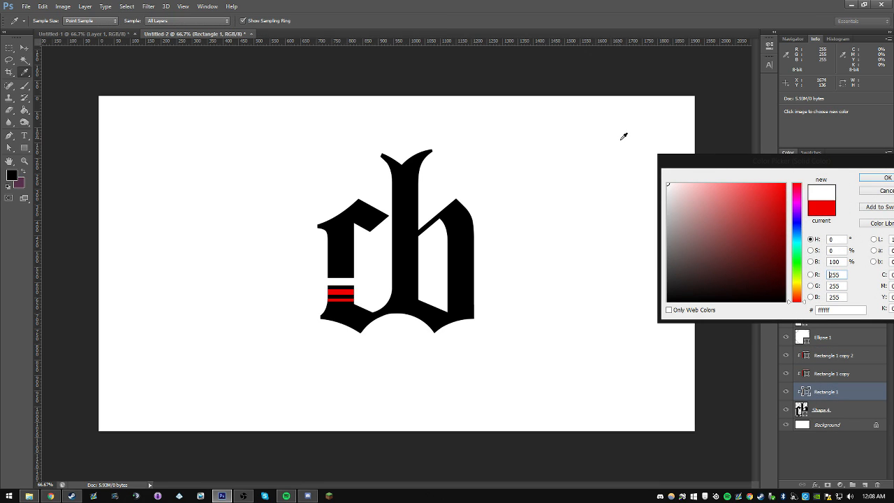
left_click(867, 179)
double_click(806, 375)
left_click(599, 120)
left_click(866, 179)
left_click(806, 357)
double_click(807, 357)
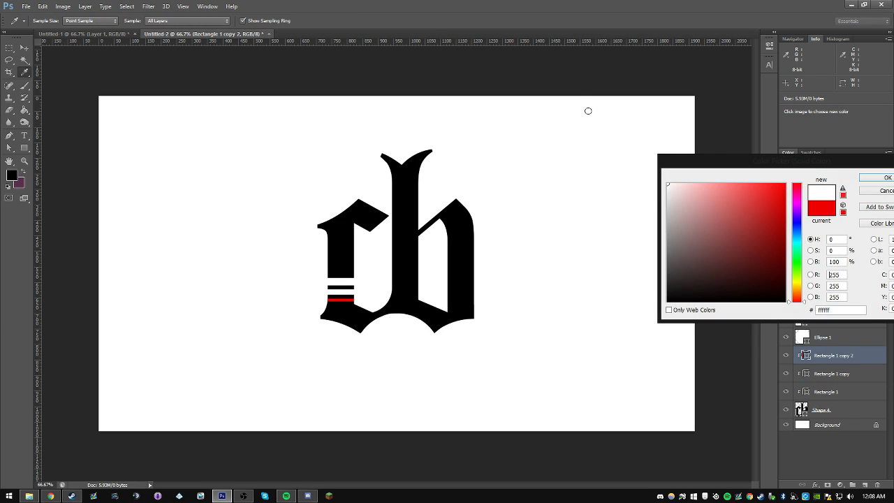
left_click(587, 110)
key("Return")
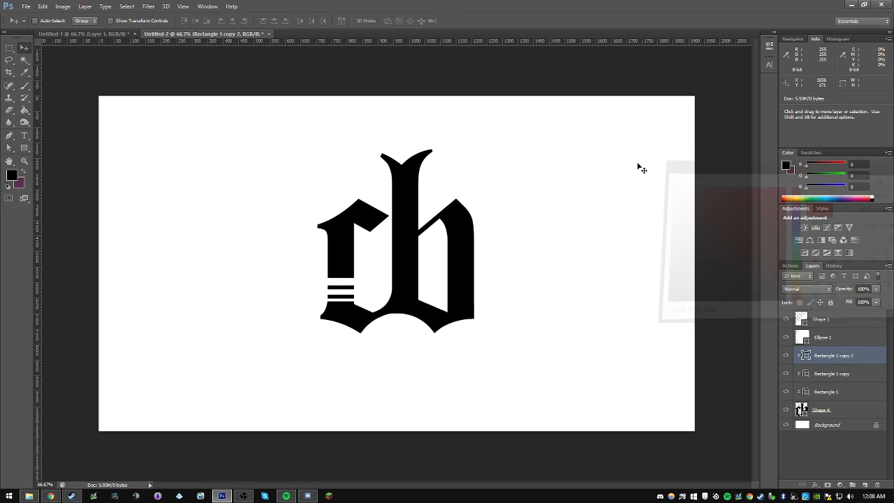
Step: Select the three white stripes and compress them vertically together, keeping their lower edge in place
left_click(828, 392, "shift")
key("ctrl+t")
left_click_drag(340, 279, 341, 287)
key("Return")
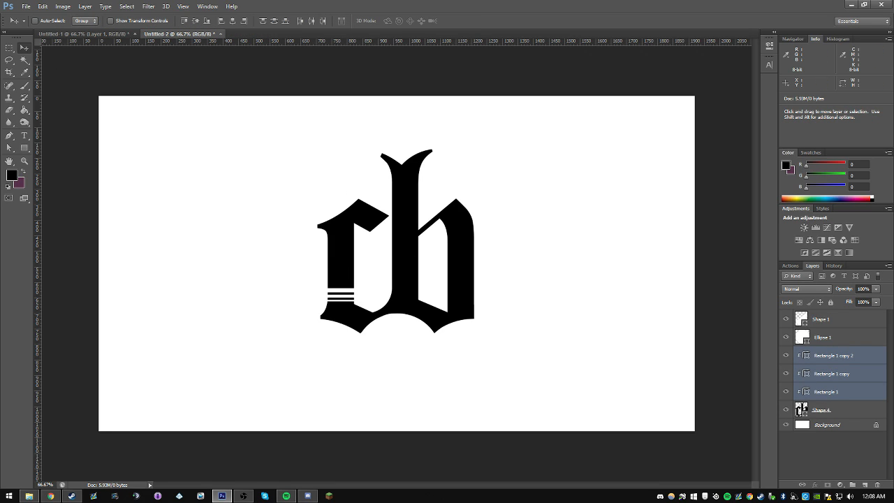
Step: Nudge the three white stripes slightly down the c's stem and compare them with the Untitled-1 reference
key("Down")
key("Down")
key("Down")
key("Down")
key("Down")
key("Down")
key("Down")
key("Down")
key("Down")
key("Down")
key("Down")
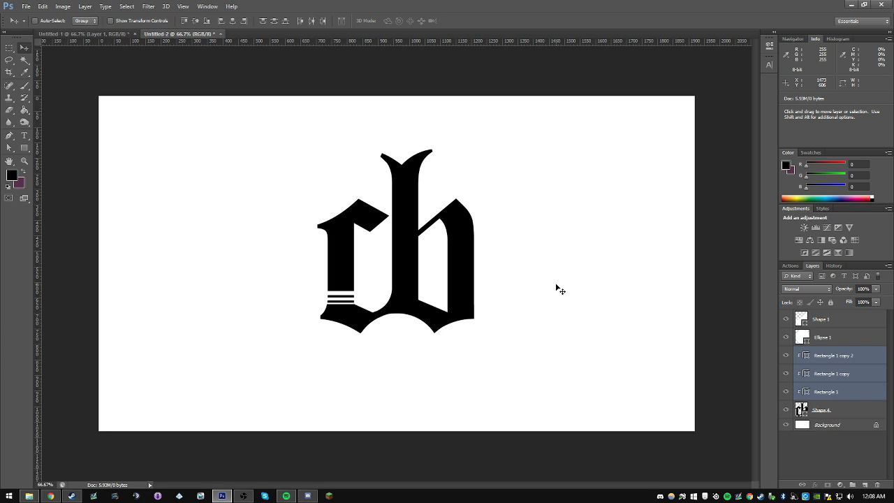
left_click(95, 33)
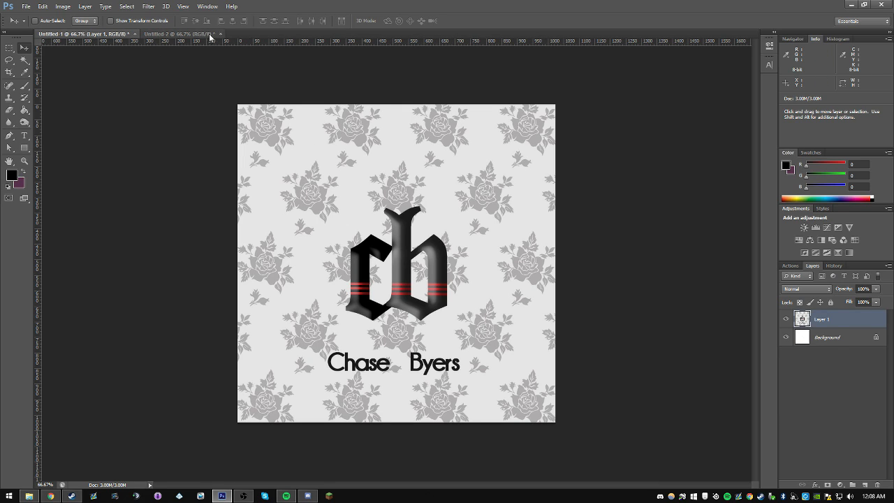
left_click(207, 34)
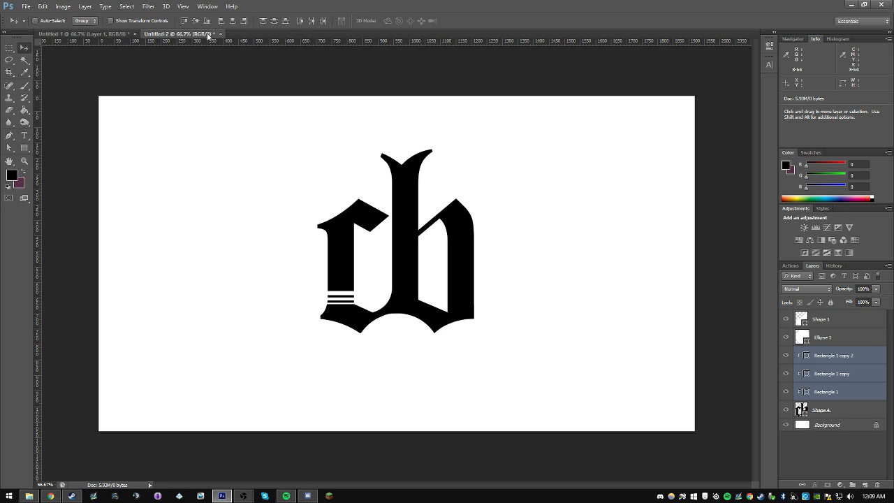
Step: Copy the reference logo layer from Untitled-1 into Untitled-2 and place it beside the black monogram
left_click(118, 34)
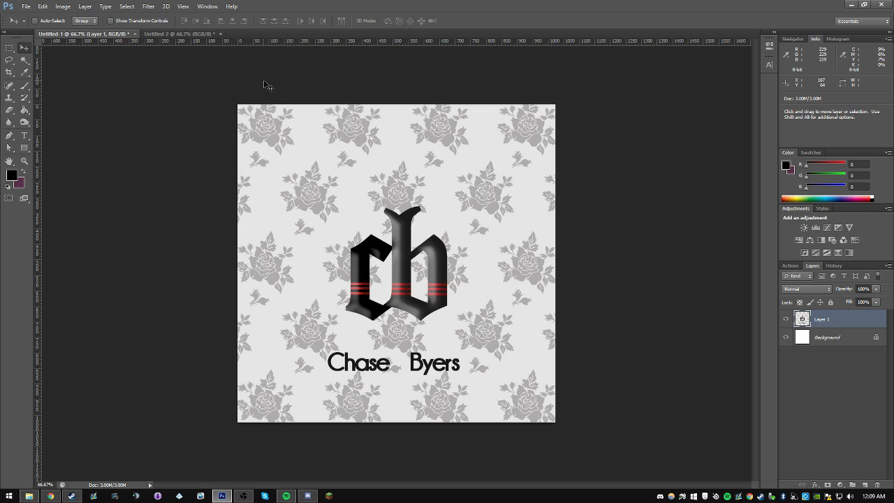
left_click(188, 34)
left_click(84, 33)
right_click(421, 241)
left_click(437, 246)
left_click_drag(329, 171, 588, 162)
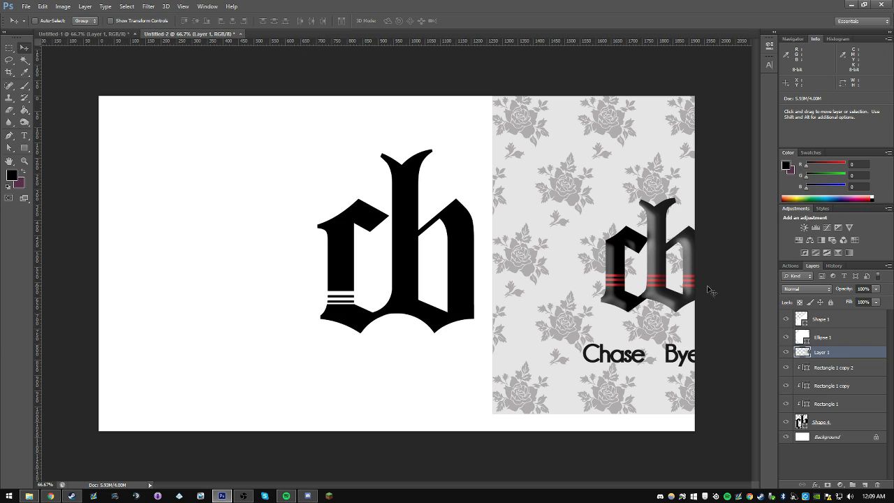
Step: Draw a narrow white highlight shape with the Pen tool along the c stem's outer edge, about 33 by 197 px, with a curved upper end
left_click(831, 320)
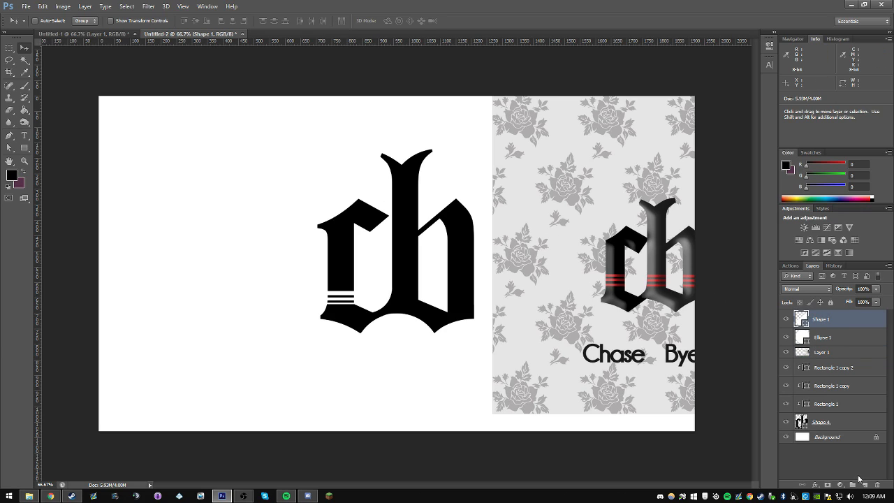
left_click(24, 160)
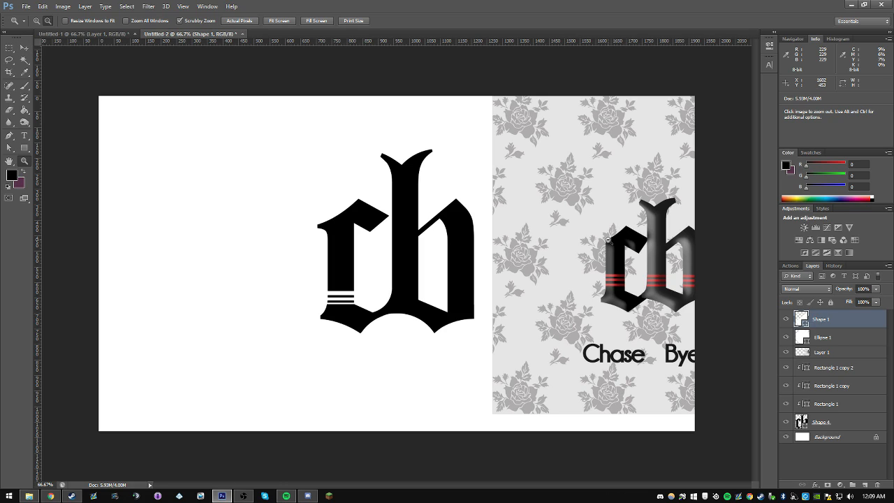
left_click(9, 135)
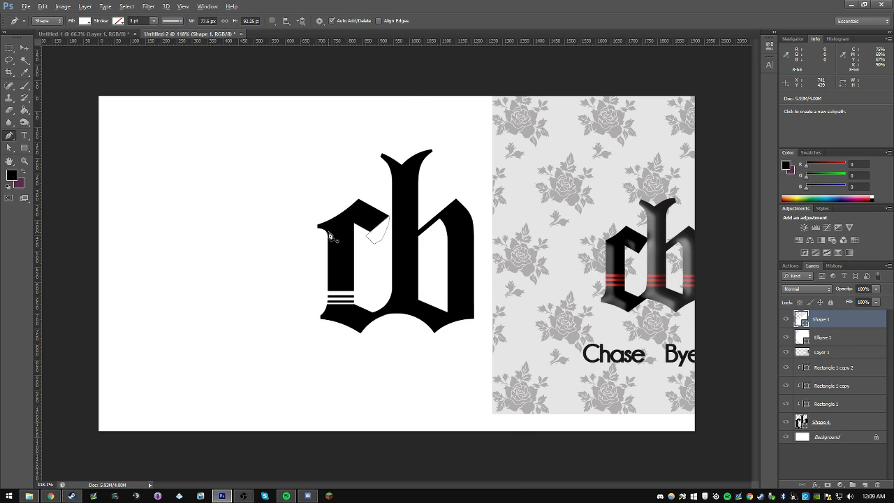
scroll(333, 240, "up", 3)
scroll(504, 276, "down", 3)
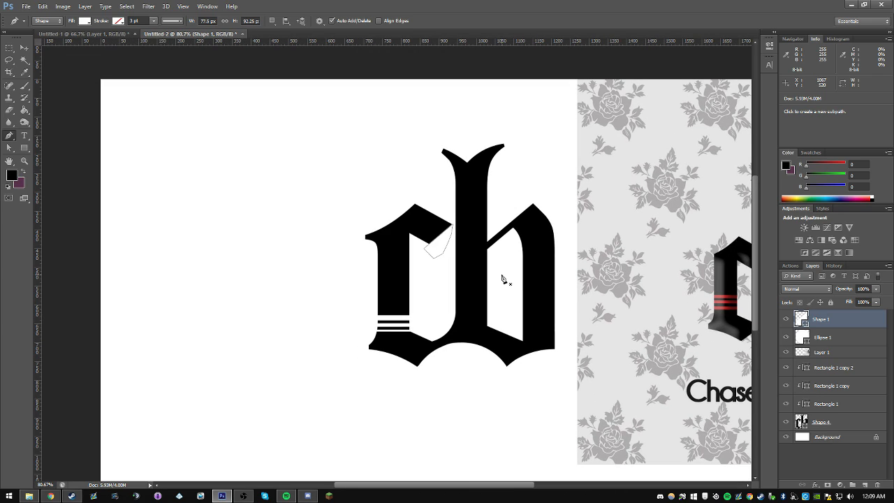
left_click(375, 239)
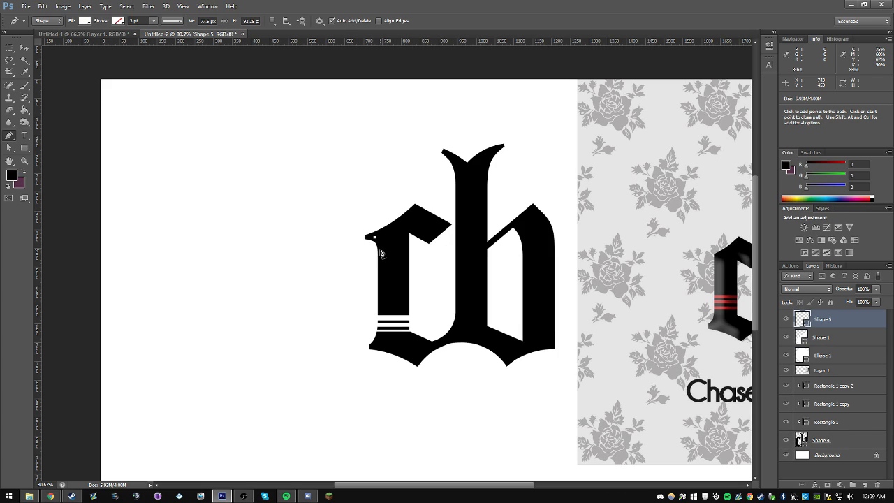
left_click_drag(379, 248, 379, 259)
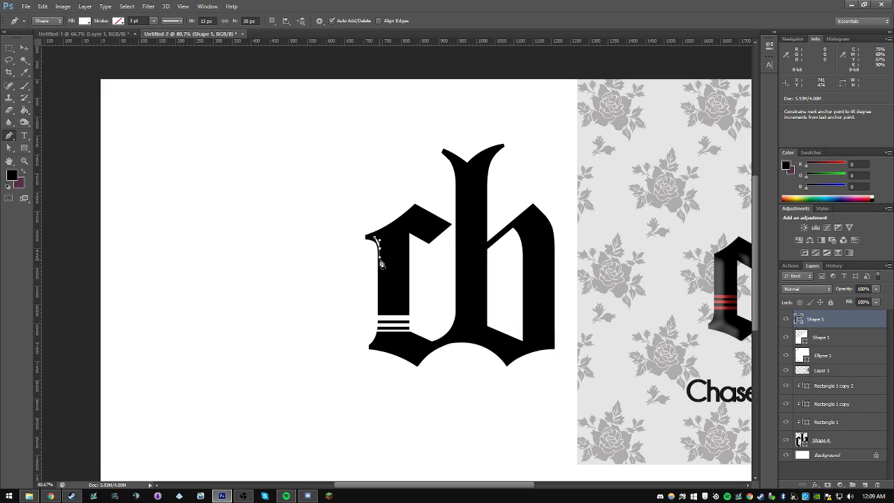
left_click(380, 312)
left_click(393, 313)
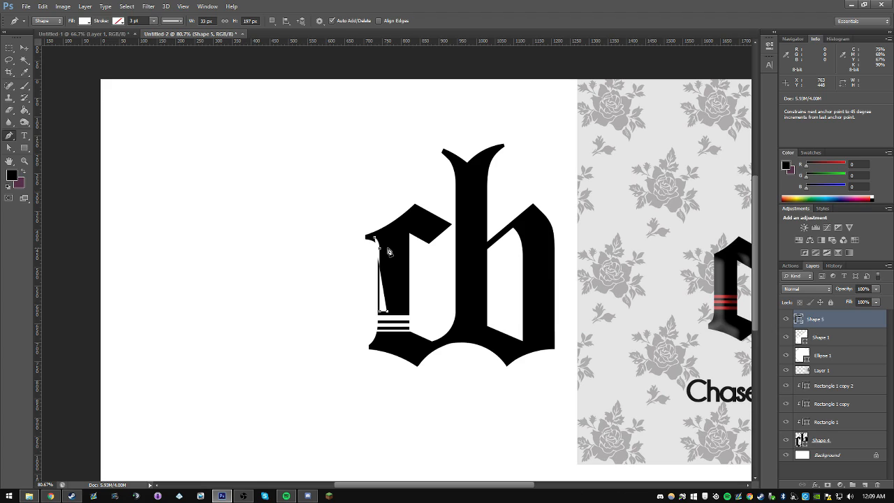
left_click(385, 246)
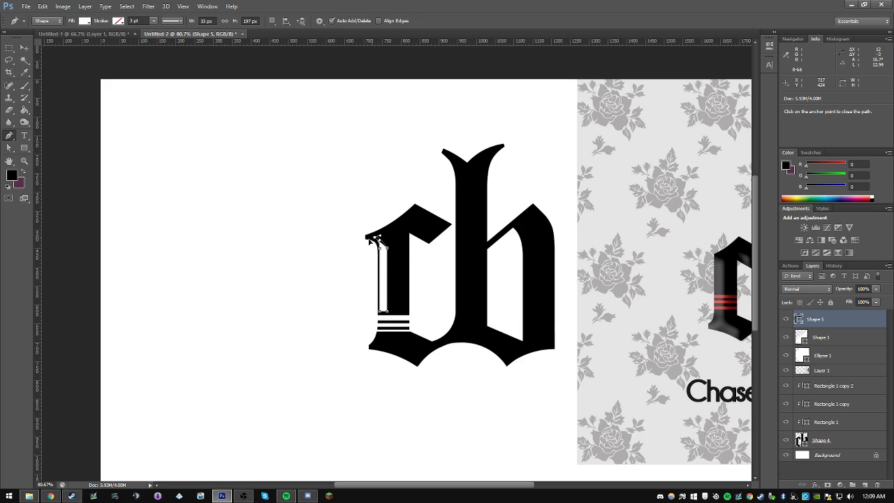
mouse_move(364, 240)
left_mouse_down()
mouse_move(357, 240)
mouse_move(364, 242)
left_mouse_up()
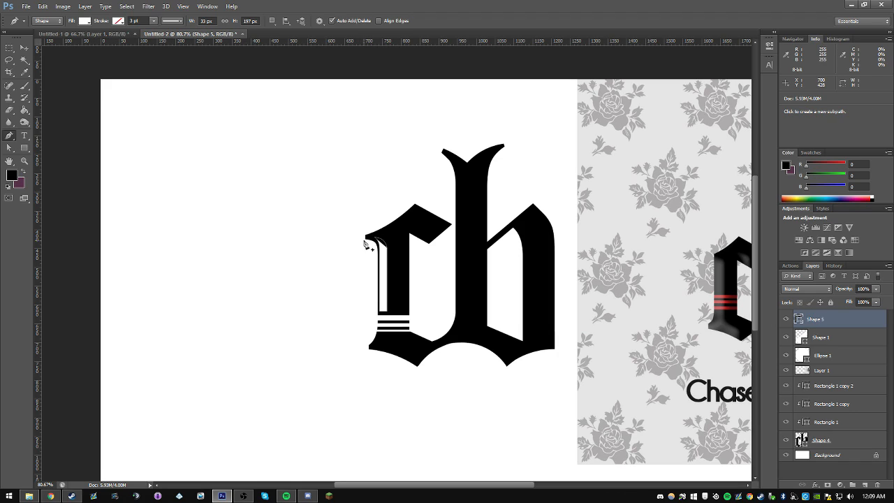
Step: Shift the white highlight slightly into the c's stem and stretch it marginally wider
left_click(23, 47)
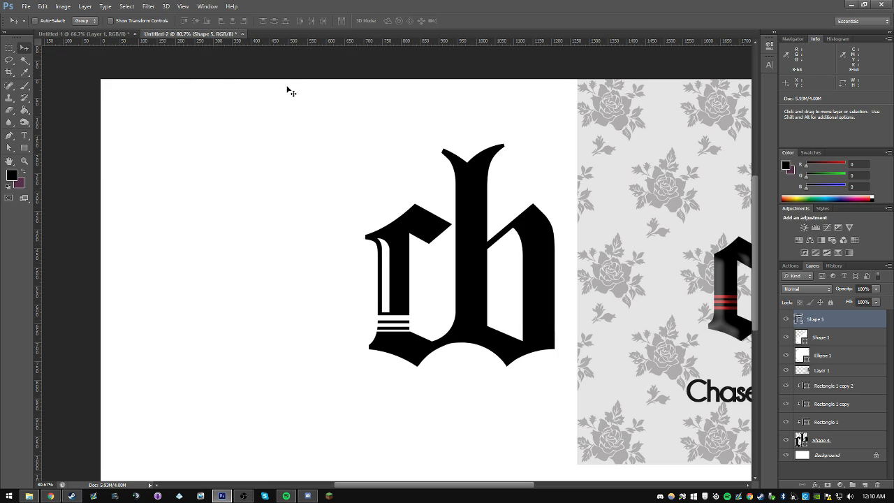
key("ctrl+t")
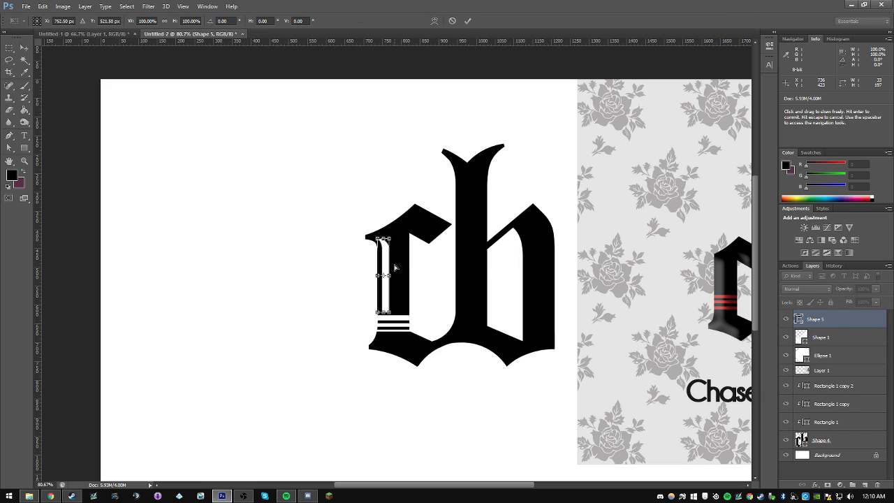
left_click_drag(389, 274, 391, 275)
key("Return")
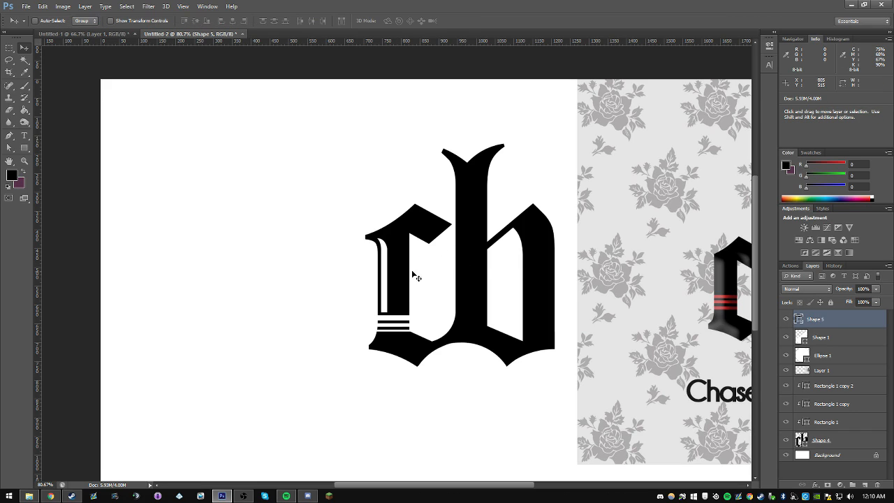
Step: Warp the highlight's upper outer corner outward so it follows the curve of the c's serif
scroll(411, 242, "up", 6)
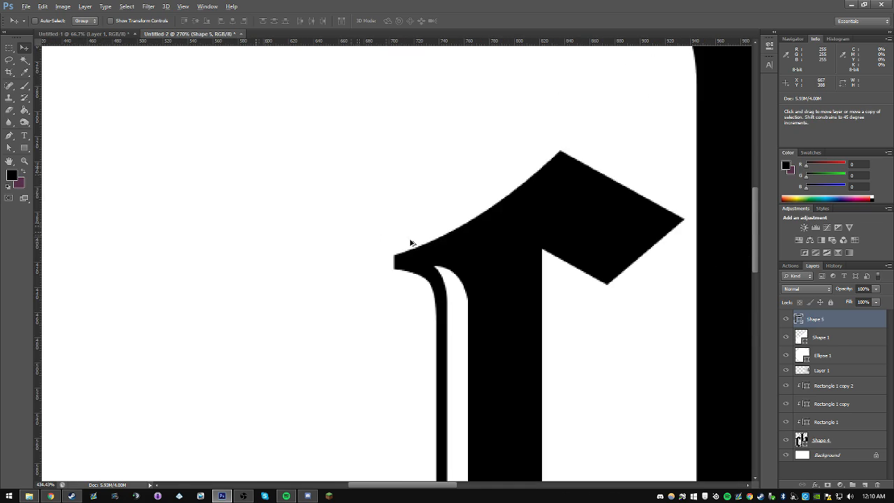
key("ctrl+t")
right_click(492, 303)
left_click(524, 374)
left_click_drag(478, 291, 464, 292)
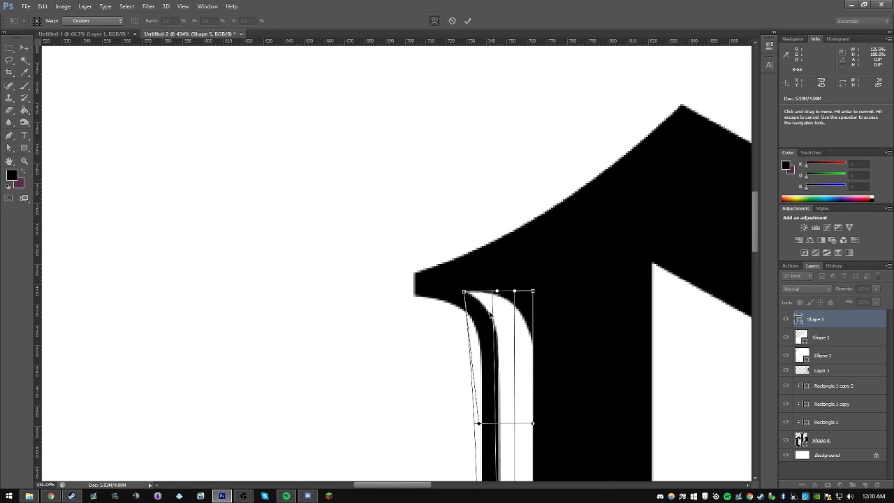
key("Return")
left_click(24, 160)
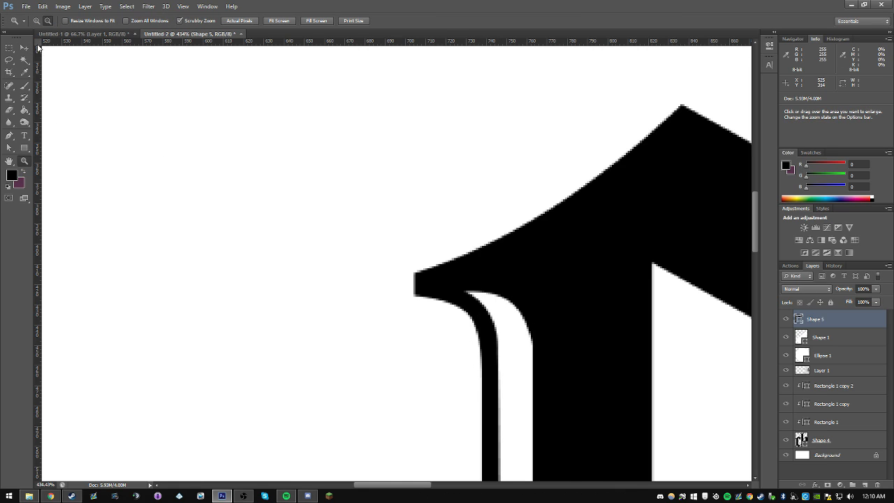
left_click(498, 257)
left_click(498, 257)
left_click(497, 256)
left_click(497, 257)
left_click(497, 256)
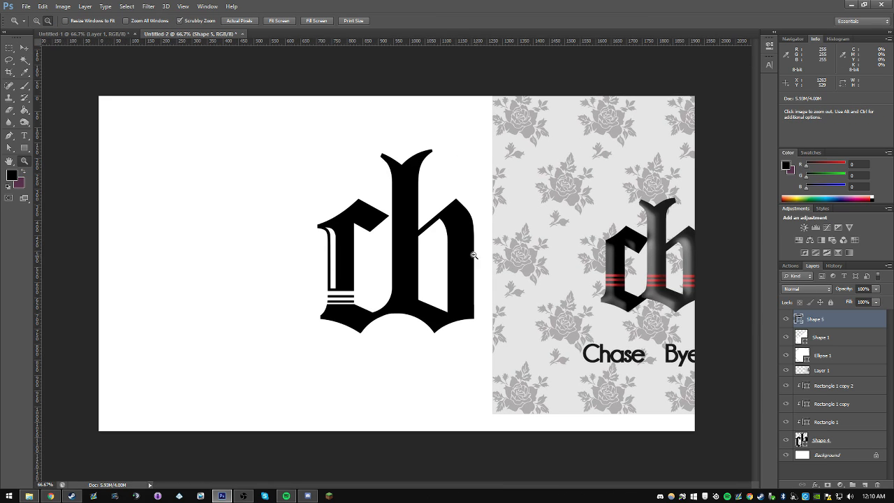
Step: Try a bright red fill on the c's highlight shape and toggle the reference layer's visibility
double_click(801, 322)
mouse_move(674, 234)
left_mouse_down()
mouse_move(640, 228)
mouse_move(751, 209)
mouse_move(639, 182)
left_mouse_up()
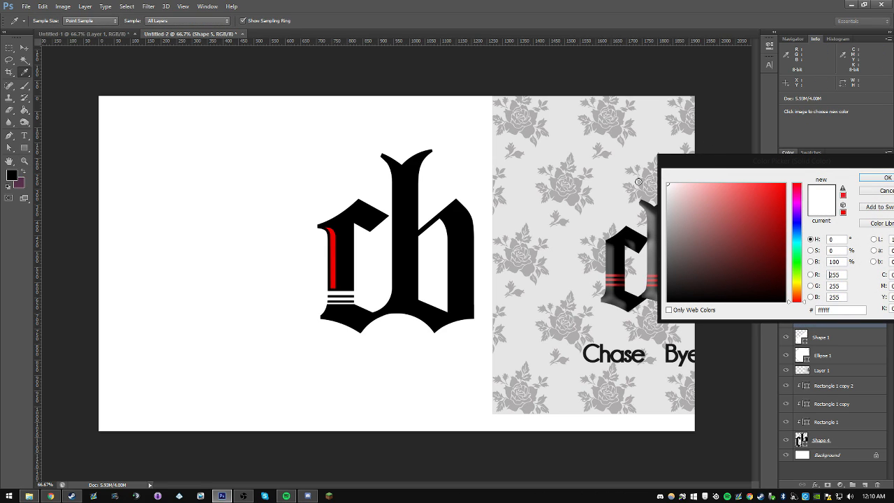
left_click(870, 180)
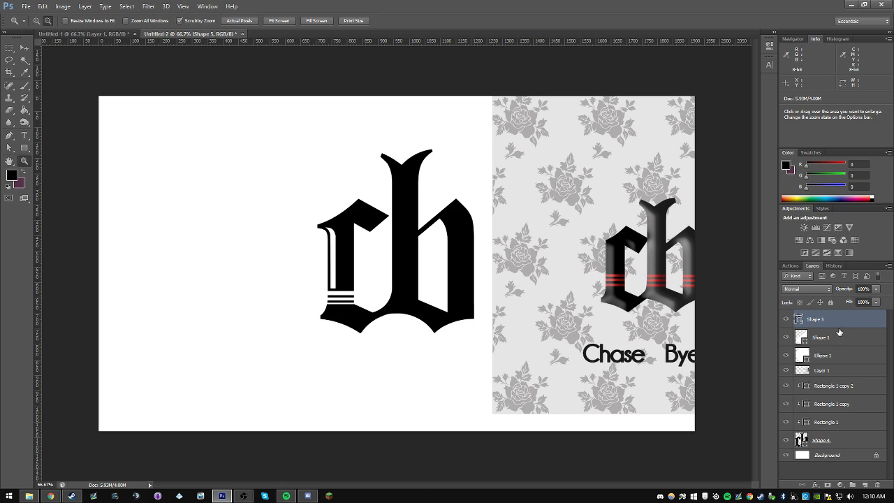
left_click(830, 361)
left_click(826, 325)
left_click(786, 371)
left_click(786, 371)
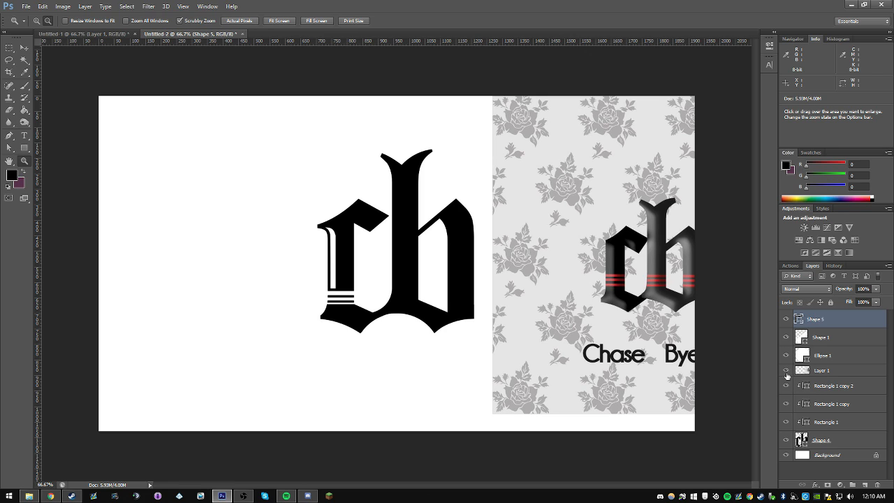
Step: Fill the c's highlight shape with dark red 6d1112 sampled from the reference logo's stripes
double_click(799, 319)
left_click(614, 280)
mouse_move(742, 229)
left_mouse_down()
mouse_move(778, 196)
mouse_move(734, 191)
left_mouse_up()
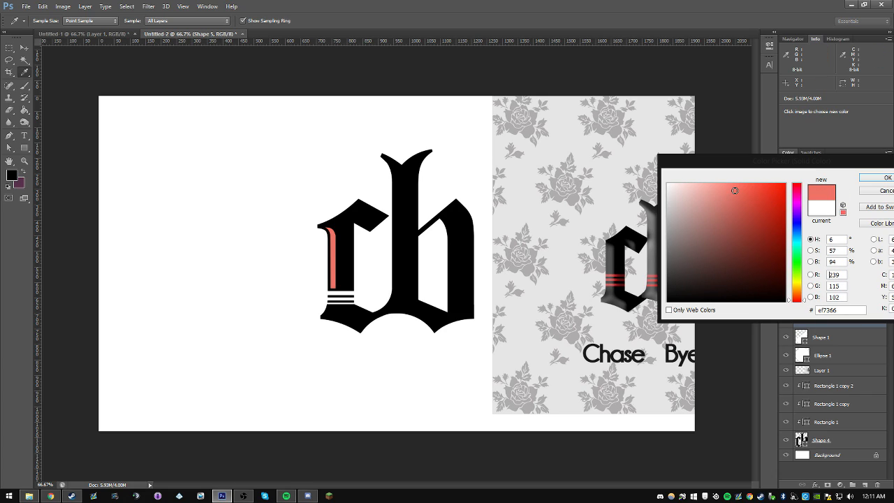
left_click(619, 272)
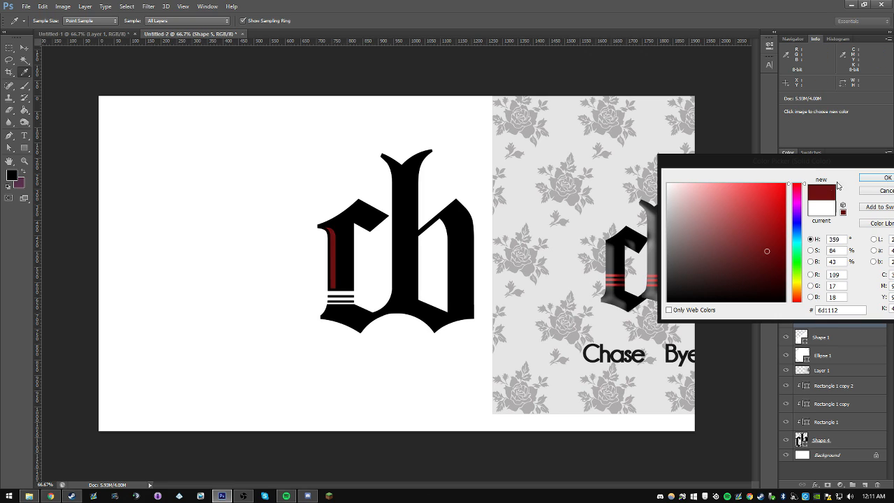
left_click(877, 178)
Step: Examine the shading and red stripes on the stems of the reference logo up close
key("z")
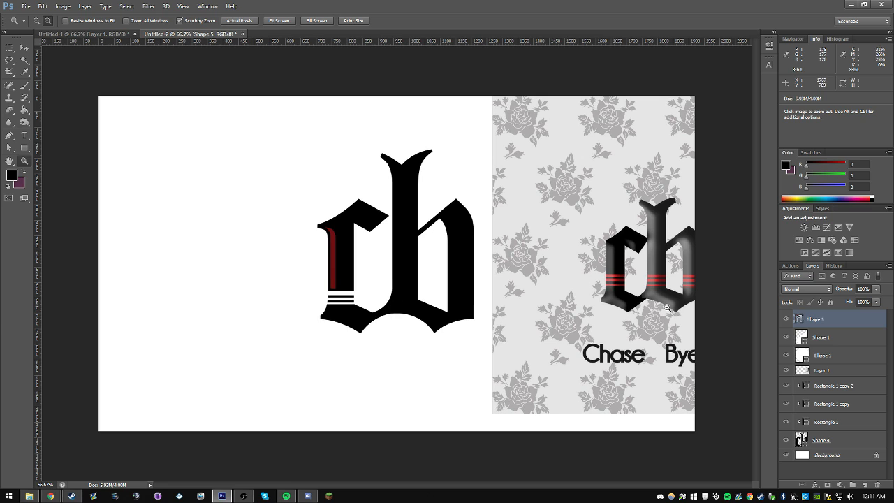
left_click(35, 20)
left_click(656, 295)
left_click(632, 300)
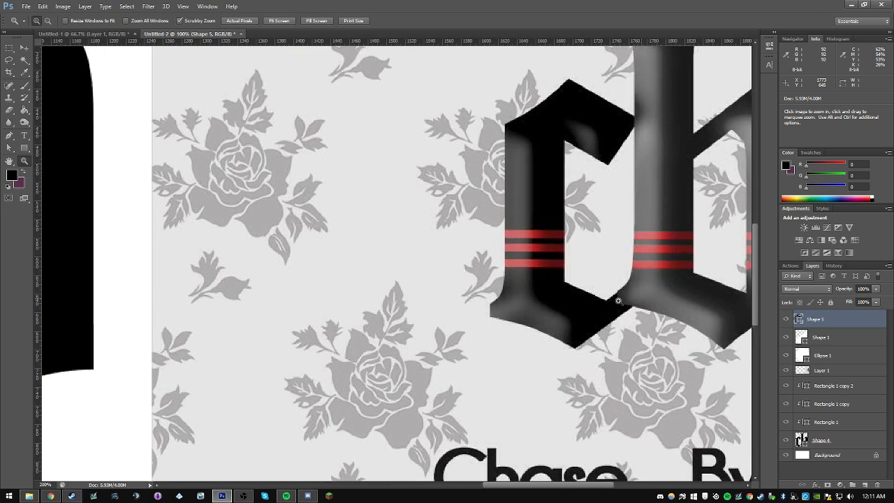
left_click(614, 307)
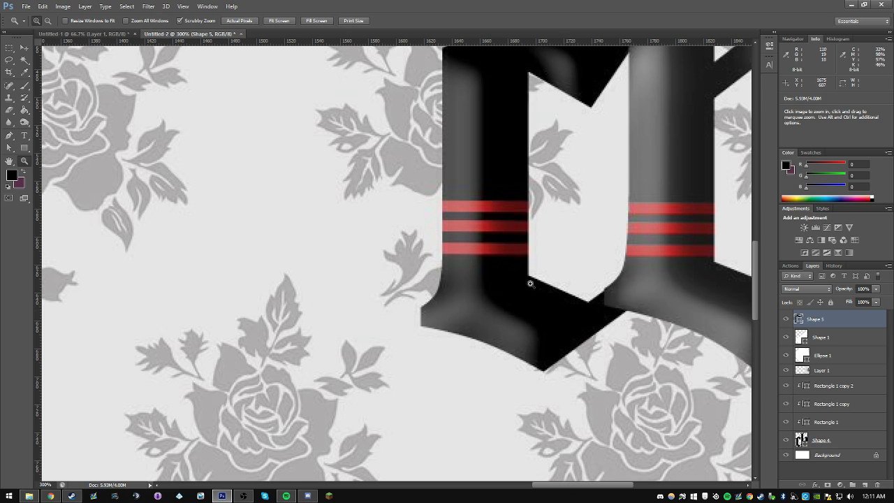
left_click_drag(564, 484, 589, 485)
left_click(48, 21)
left_click(345, 182)
left_click(364, 181)
left_click(366, 182)
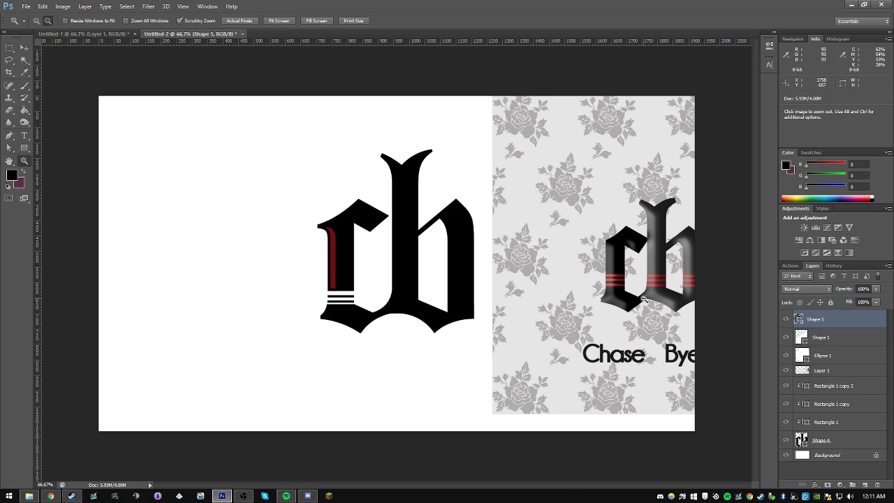
Step: Hide the red highlight shape, duplicate the three white stripes and place the copies level across the b's right stem
left_click(786, 320)
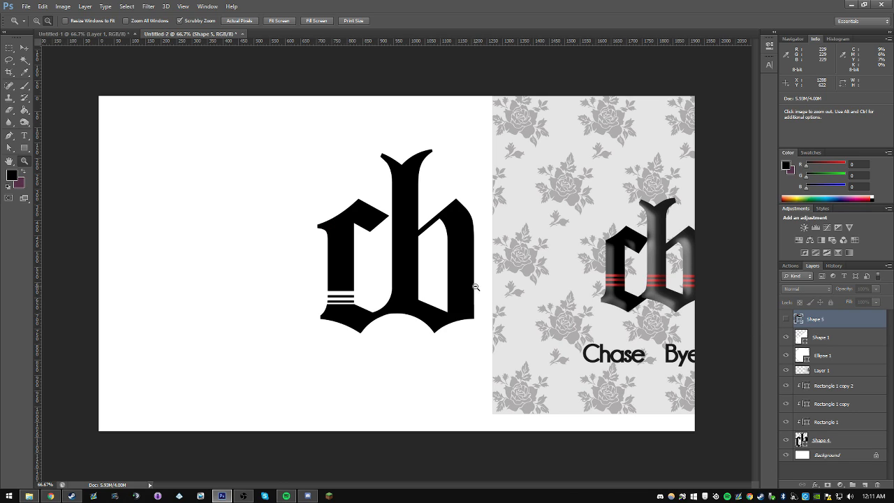
left_click(819, 339)
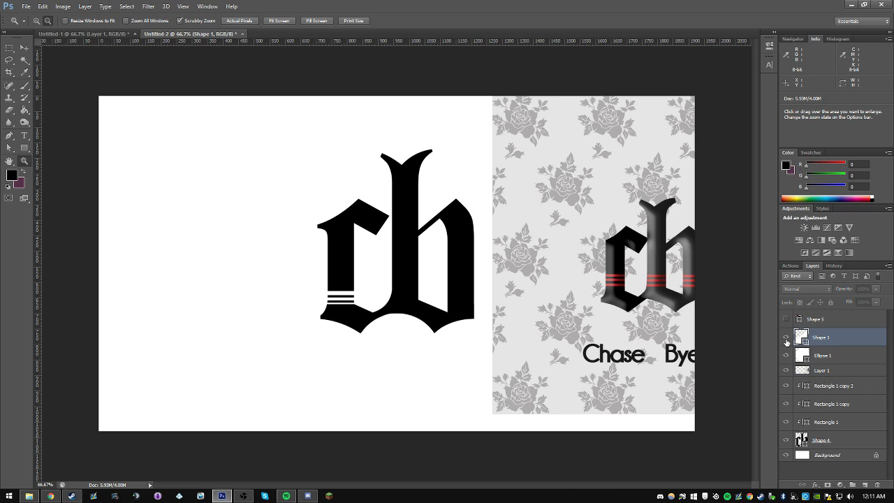
left_click(828, 386)
left_click(826, 422, "shift")
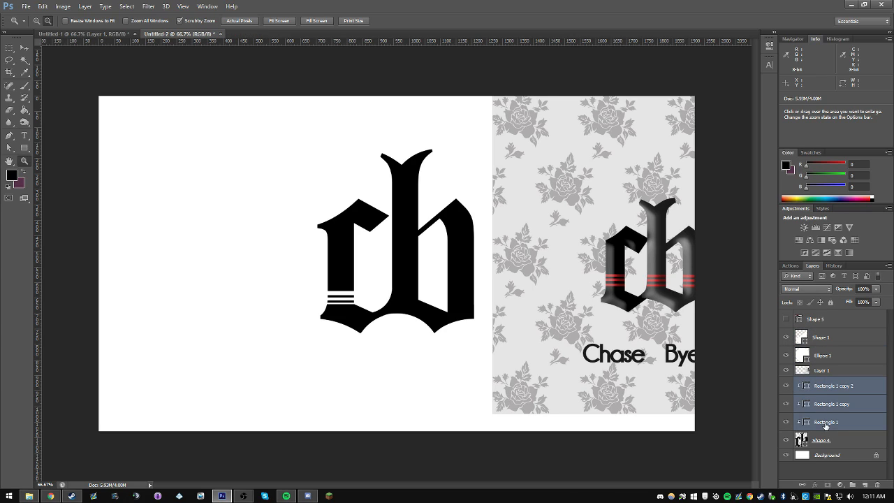
key("ctrl+j")
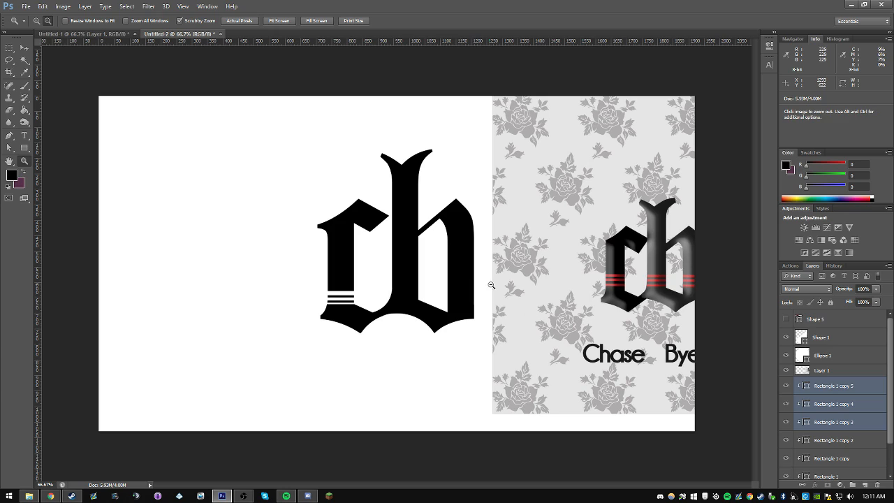
key("v")
left_click_drag(366, 273, 486, 276)
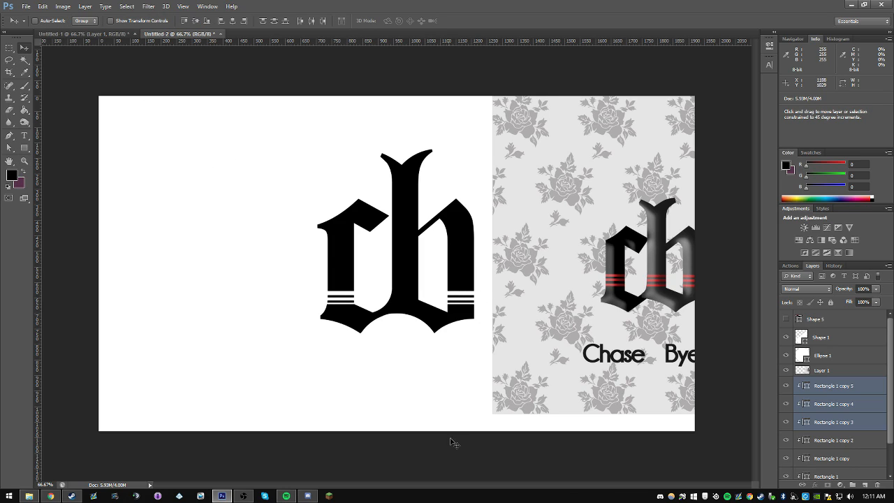
Step: Duplicate the three stripes again, place the copies across the central stem and widen them to about 125%
key("ctrl+j")
left_click_drag(529, 364, 445, 327)
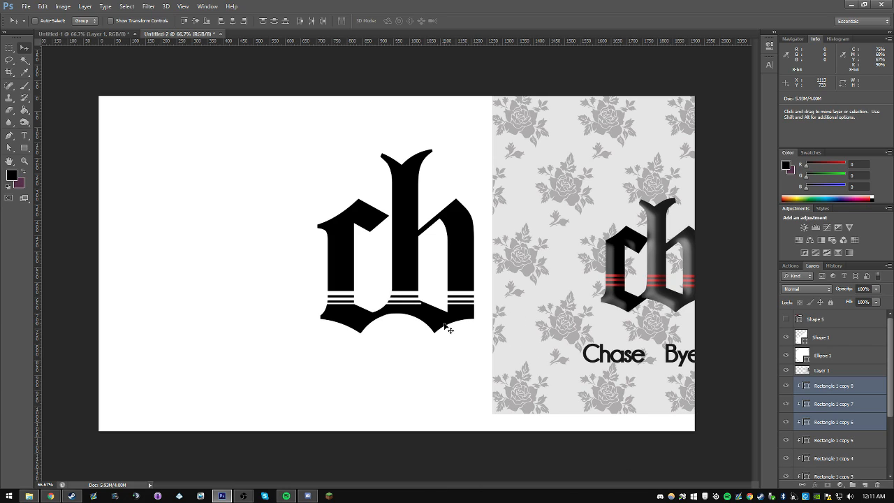
key("ctrl+t")
left_click_drag(417, 297, 426, 298)
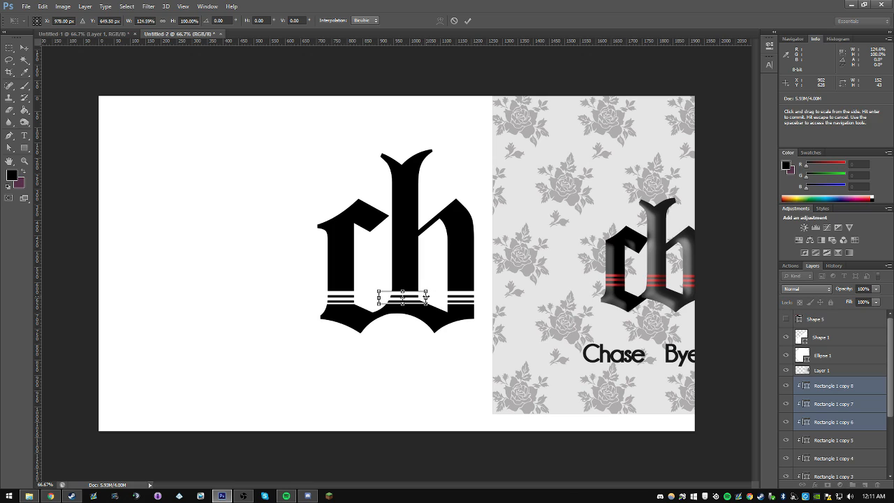
key("Return")
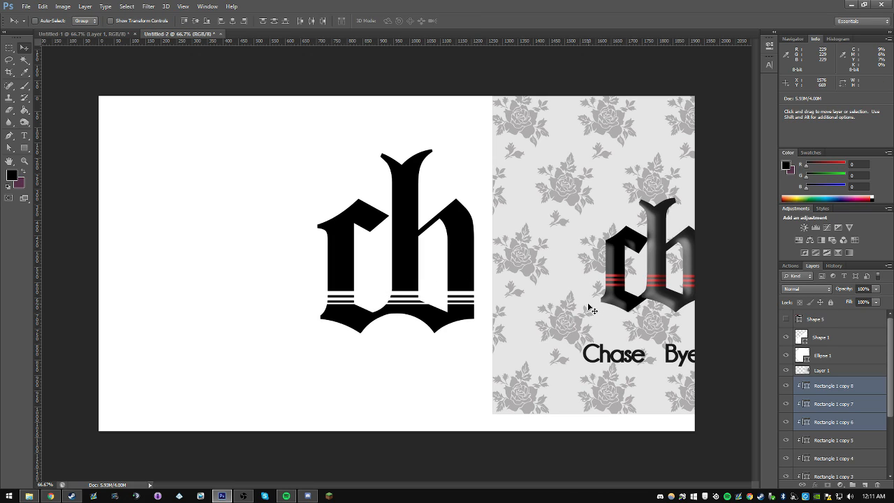
Step: Select all nine stripes across the three stems and adjust their vertical position slightly
left_click(834, 386)
scroll(868, 451, "down", 4)
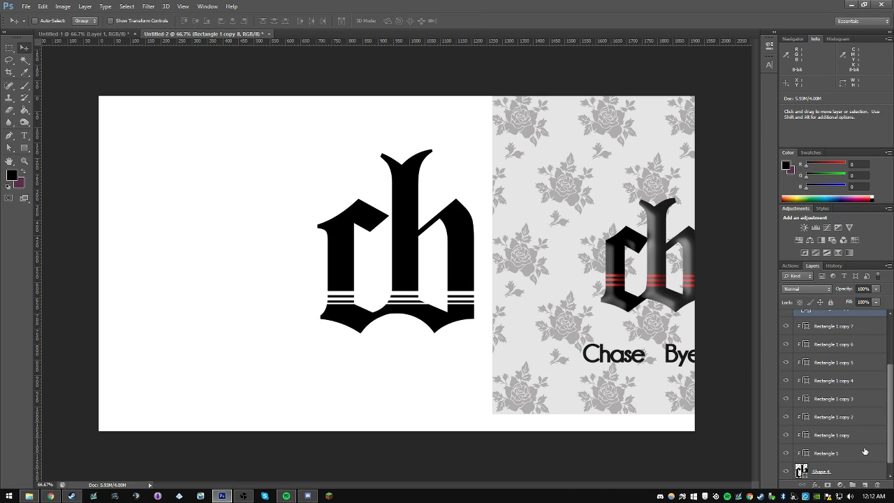
left_click(868, 451, "shift")
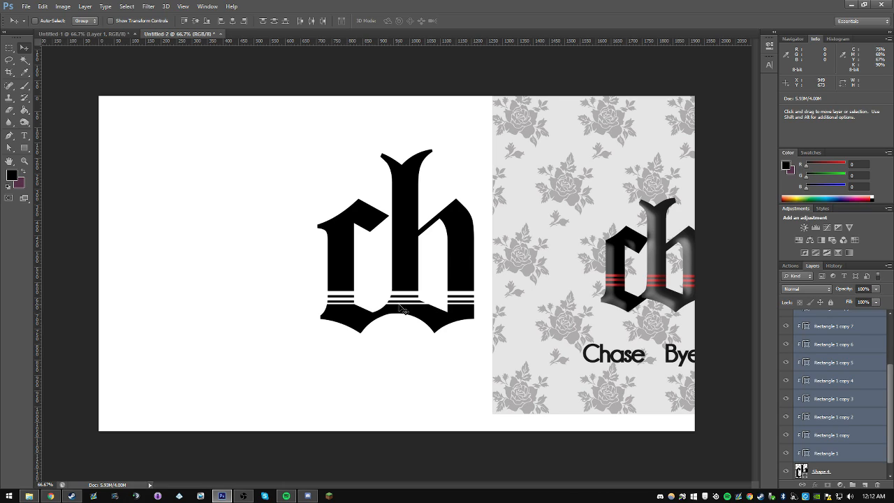
left_click_drag(427, 303, 428, 300)
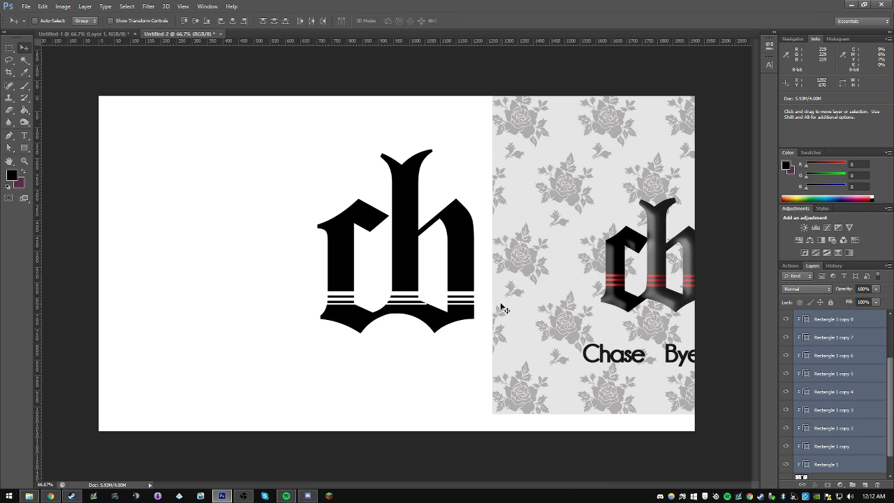
Step: Select the three stripes across the central stem and widen them to about 110%
left_click(831, 340)
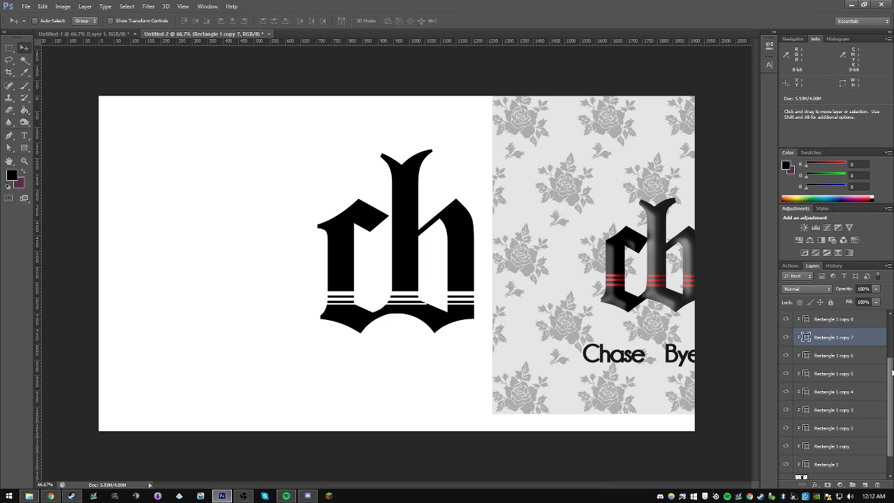
scroll(845, 353, "up", 2)
left_click(828, 349, "shift")
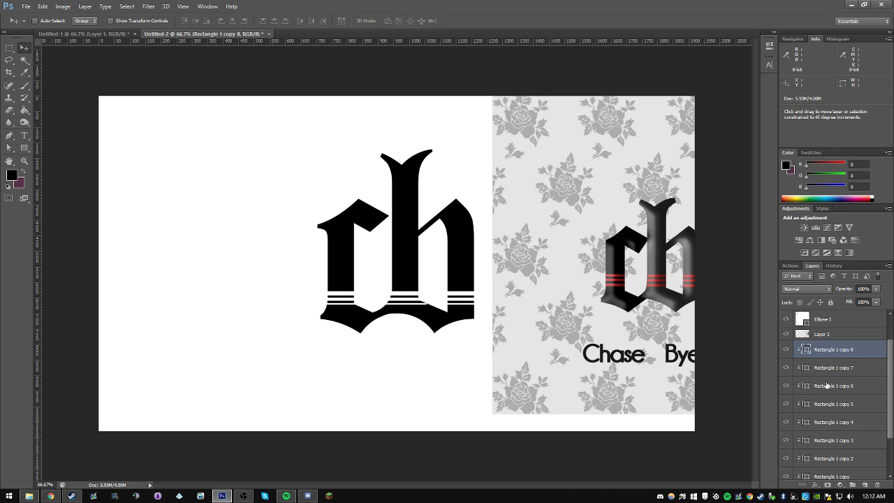
left_click(829, 385, "shift")
key("ctrl+t")
left_click_drag(419, 300, 426, 302)
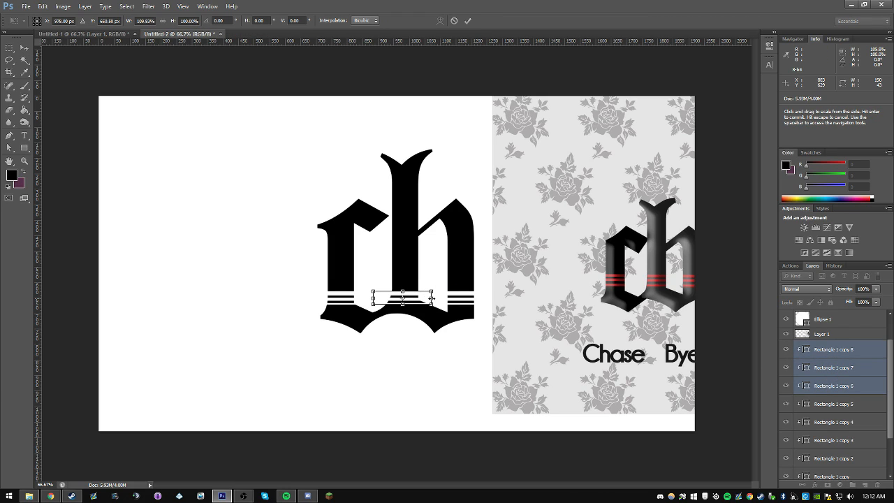
key("Return")
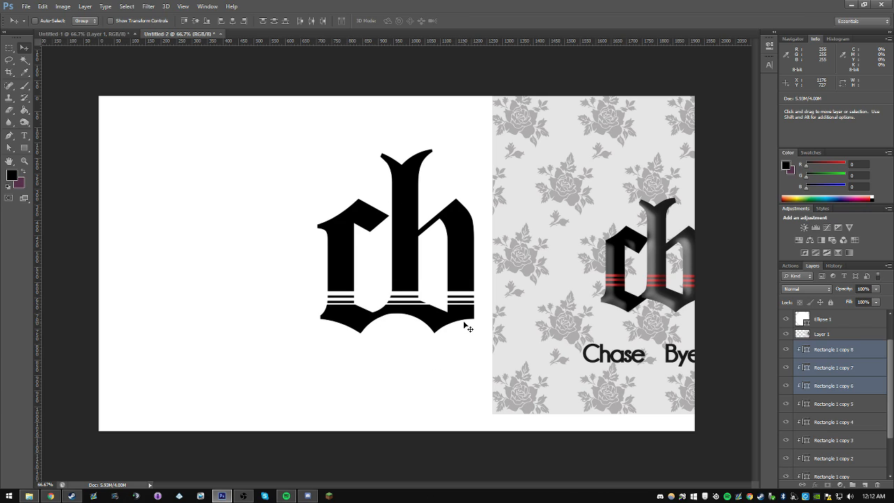
Step: Hide the reference logo layer to check the striped monogram on its own
left_click(786, 335)
left_click(787, 336)
left_click(787, 335)
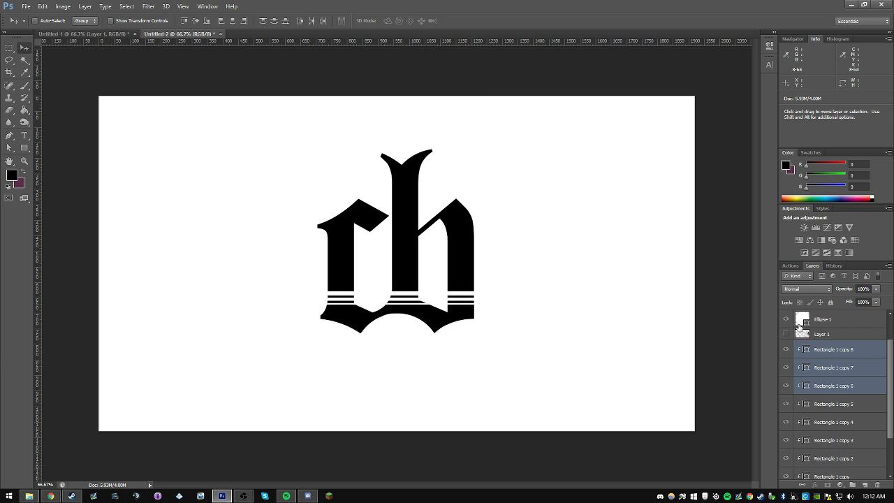
left_click(835, 319)
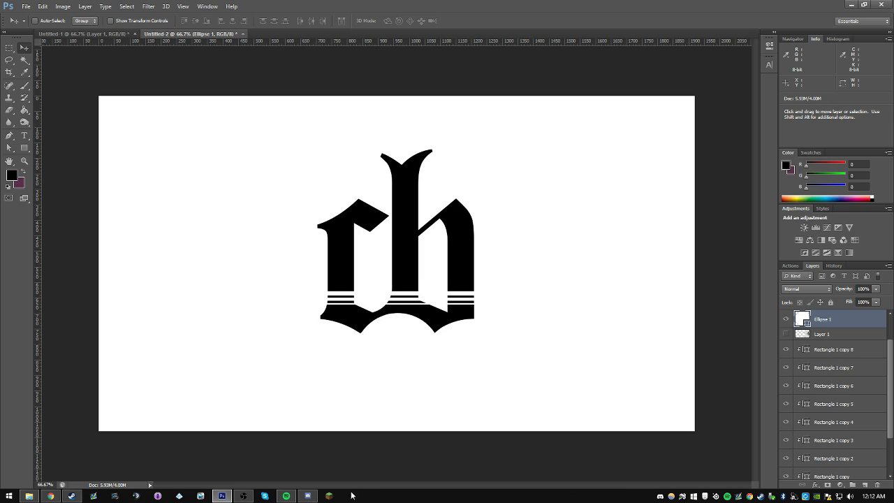
Step: Select the letter shape together with its stripes and show the guides to check the monogram's alignment on the canvas
left_click_drag(890, 358, 890, 420)
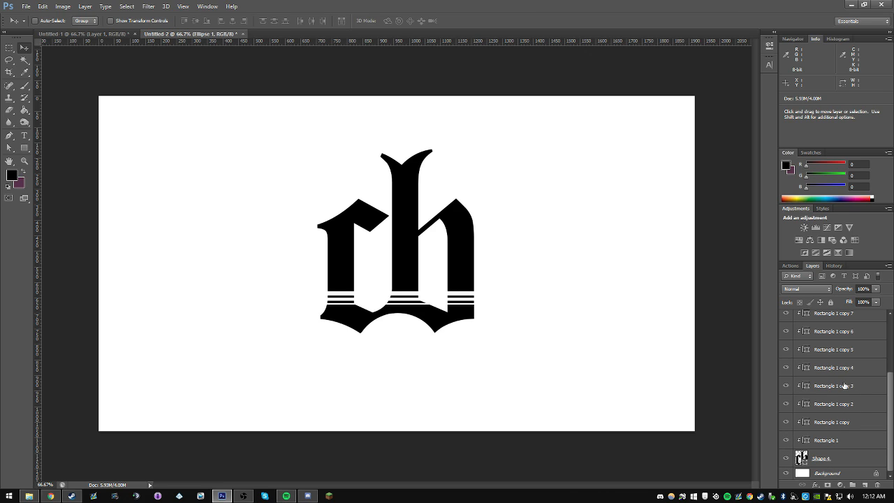
left_click(817, 458)
scroll(852, 354, "up", 3)
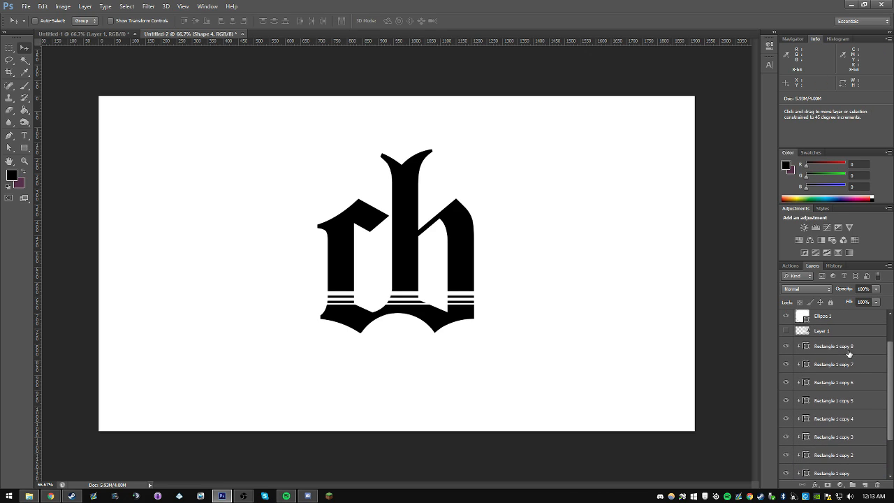
left_click(852, 354, "shift")
key("ctrl+;")
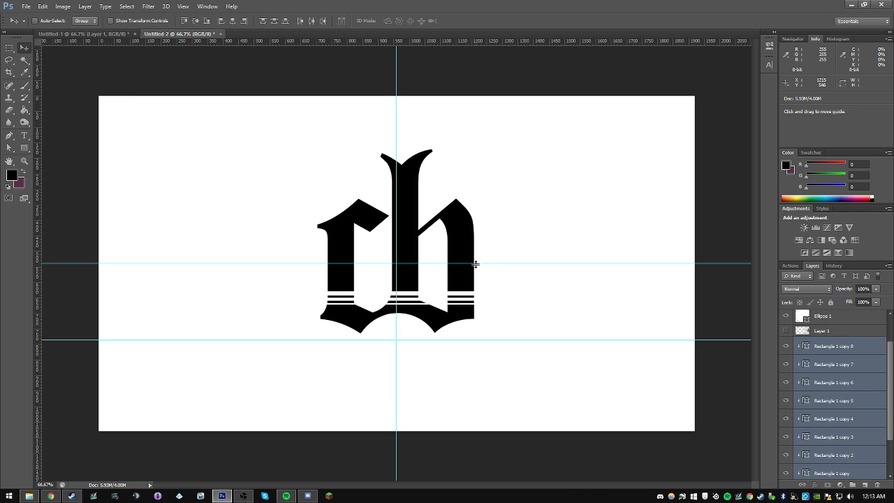
mouse_move(466, 242)
left_mouse_down()
mouse_move(458, 244)
mouse_move(467, 243)
left_mouse_up()
Step: Show the reference layer again and move it until its whole logo and the name beneath it fit on the canvas
left_click(786, 330)
left_click(785, 330)
left_click(785, 330)
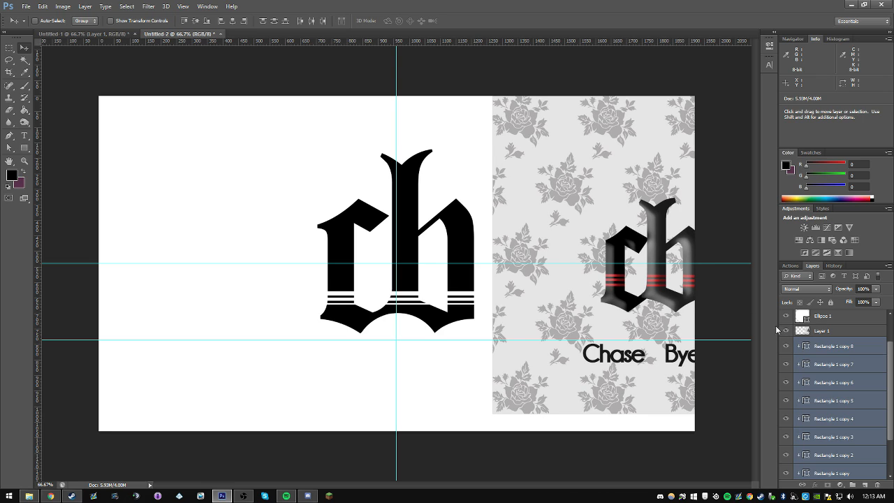
left_click(824, 330)
left_click_drag(601, 233, 555, 176)
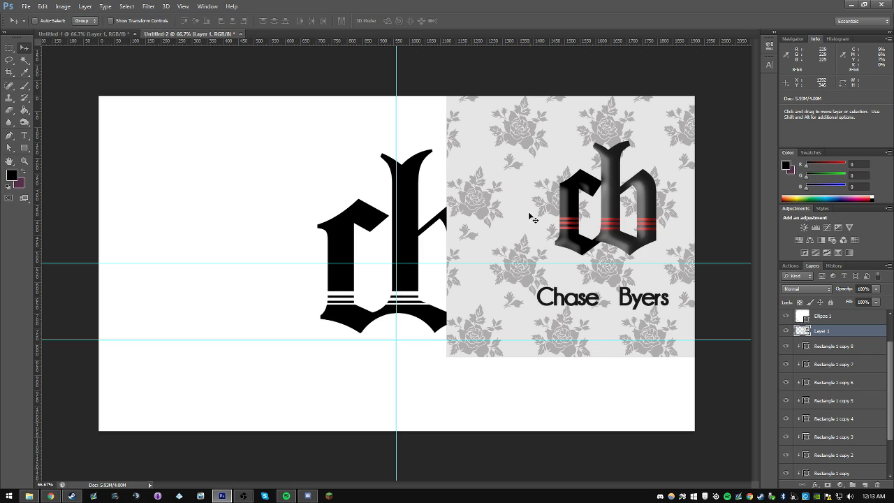
left_click_drag(579, 229, 564, 232)
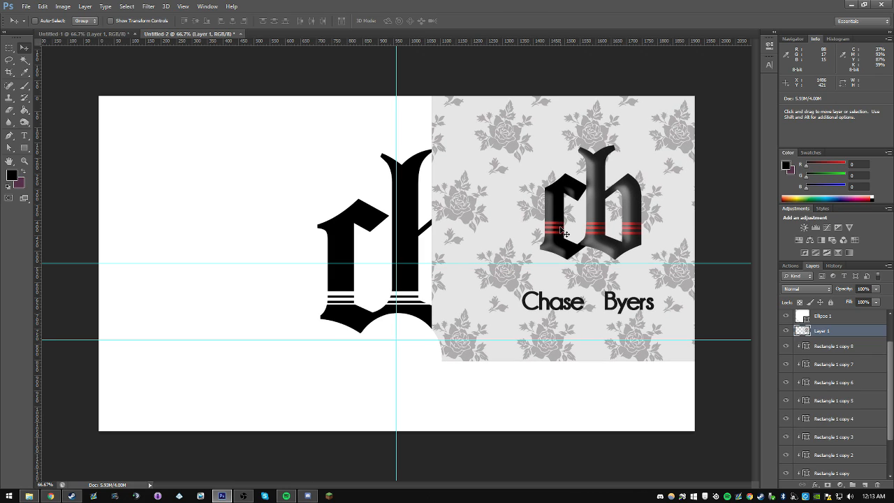
Step: Add a text line with the first name from the reference below the monogram and set its font to Cocomat
key("t")
left_click(359, 399)
type("ChaSE")
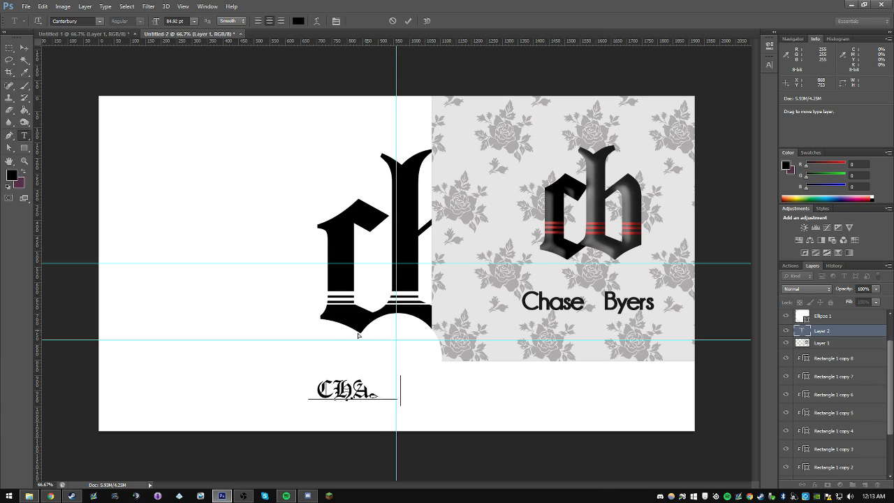
key("ctrl+a")
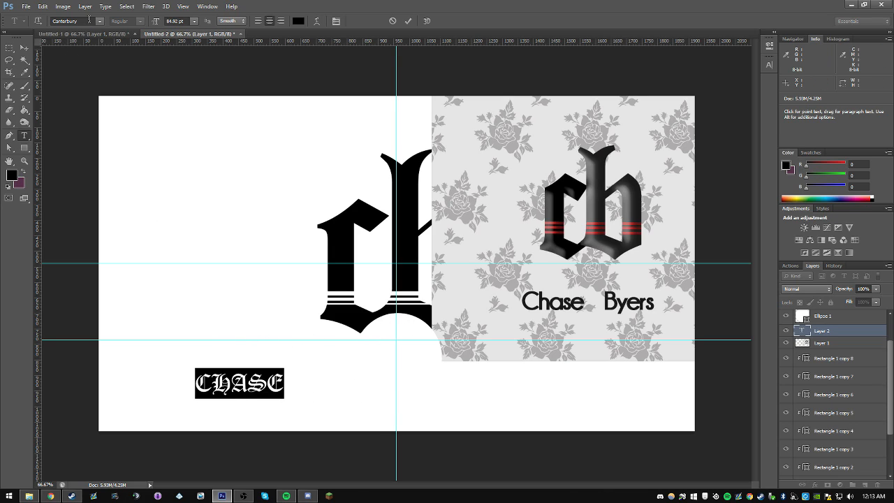
left_click(88, 20)
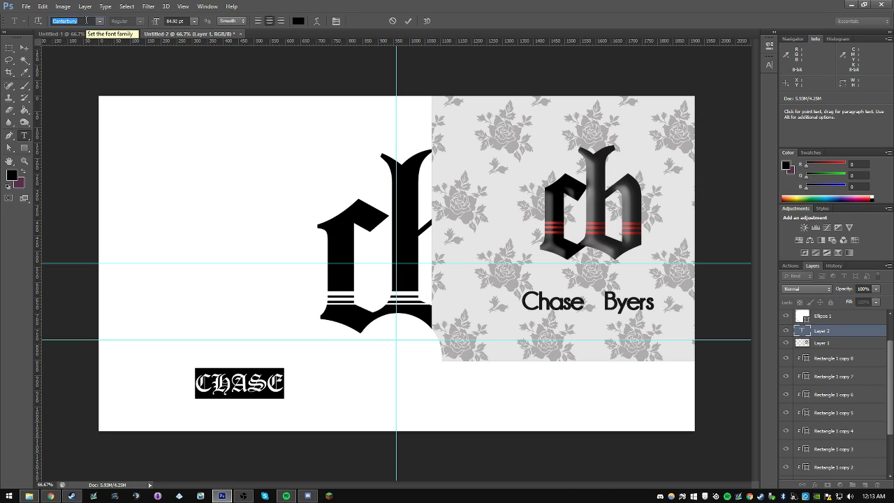
key("Return")
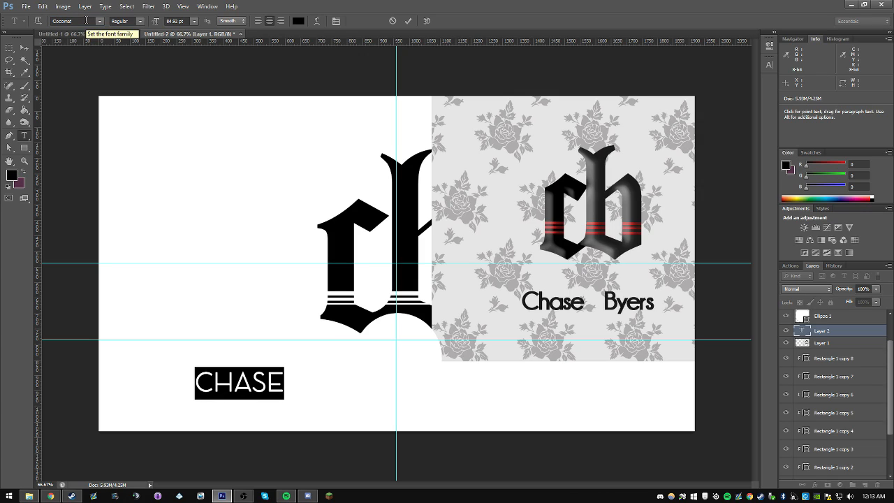
Step: Replace the text with the full name from the reference in lowercase letters
left_click(235, 384)
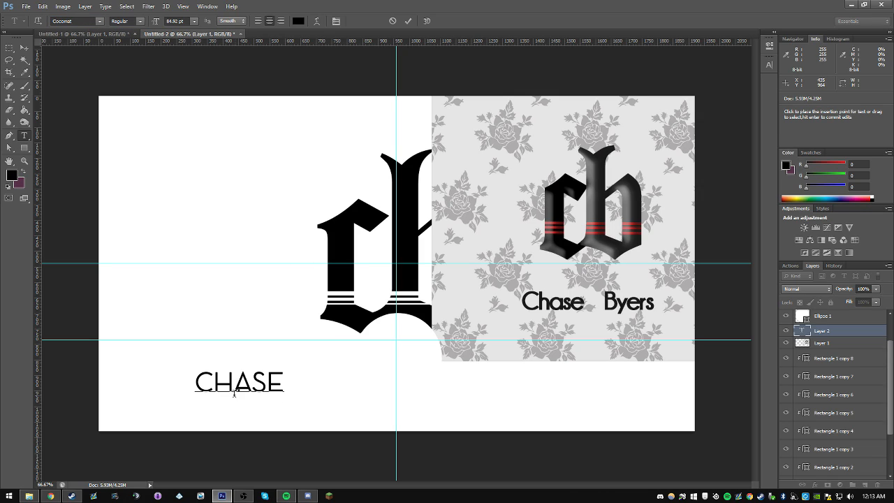
left_click_drag(216, 384, 268, 384)
left_click(278, 385)
left_click(268, 384)
double_click(221, 383)
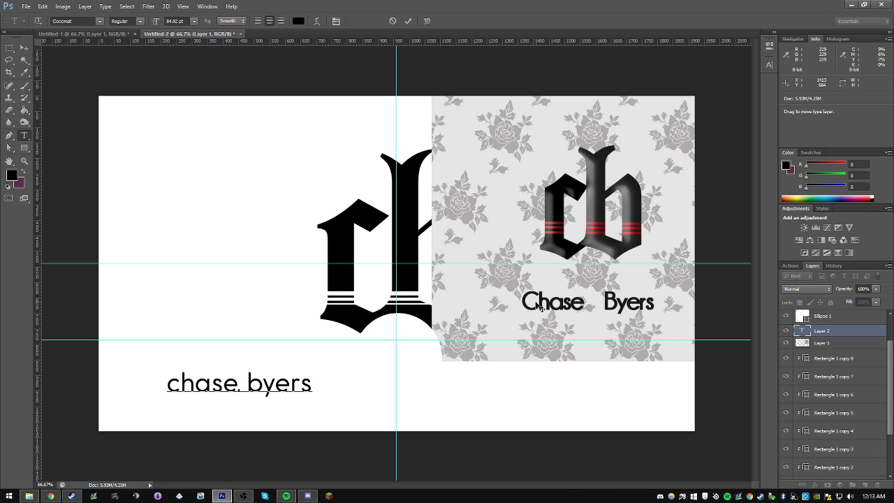
Step: Select the whole name text, try Code Light on it and set its font to Code Bold
triple_click(269, 389)
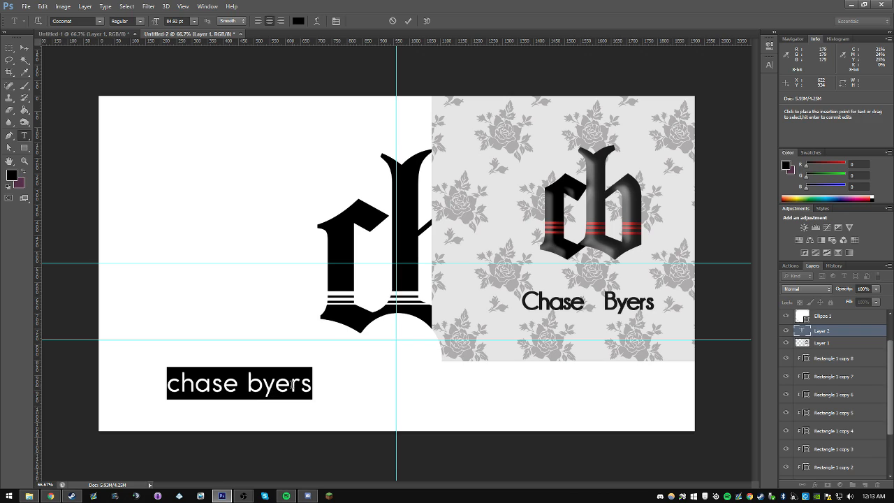
triple_click(268, 389)
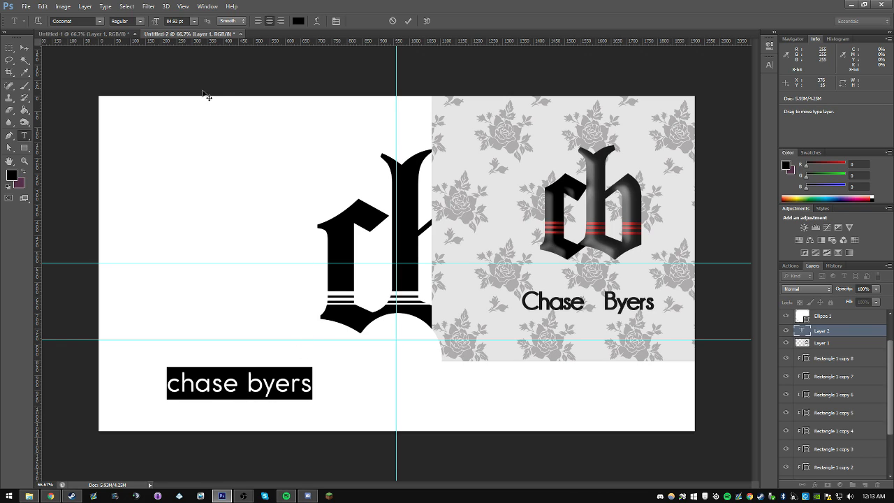
left_click(100, 22)
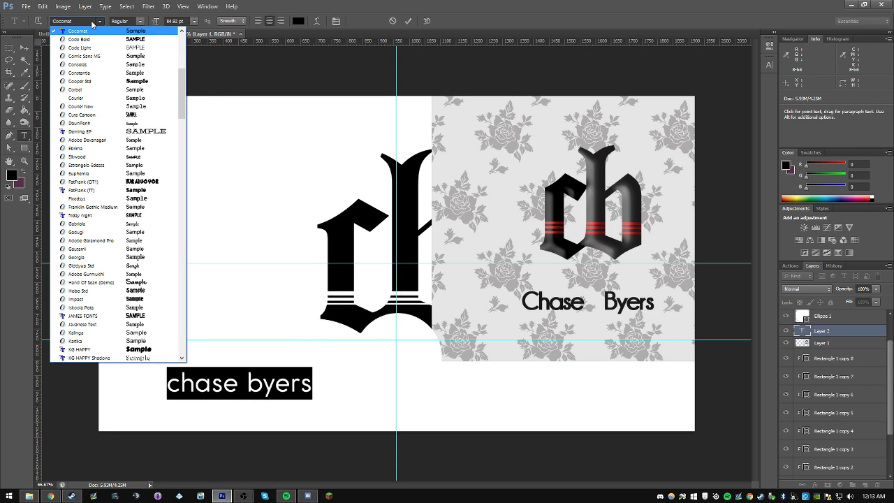
left_click(90, 47)
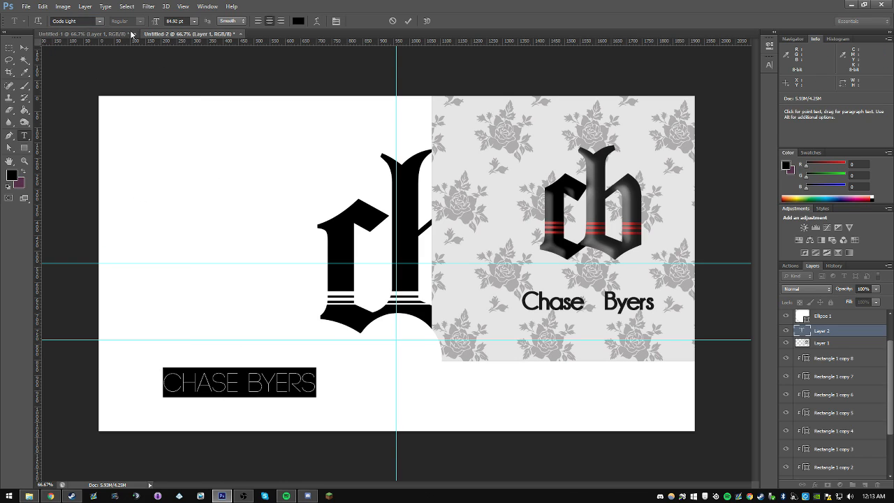
left_click(101, 23)
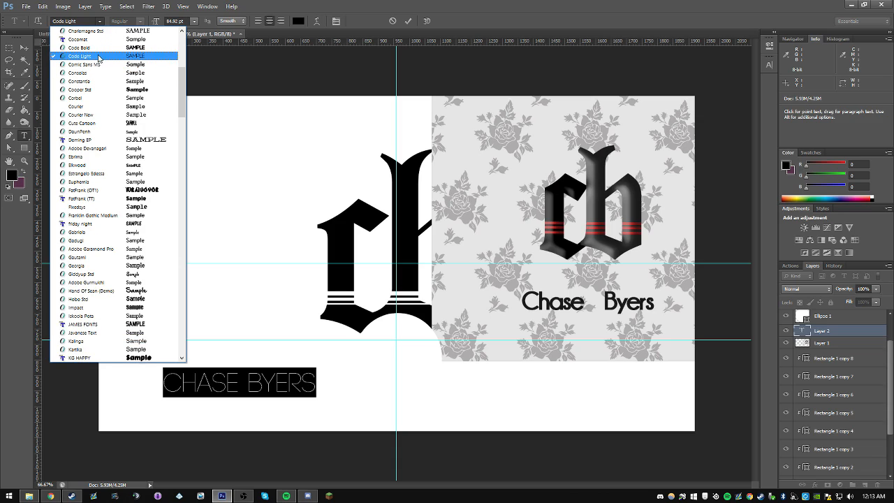
left_click(96, 48)
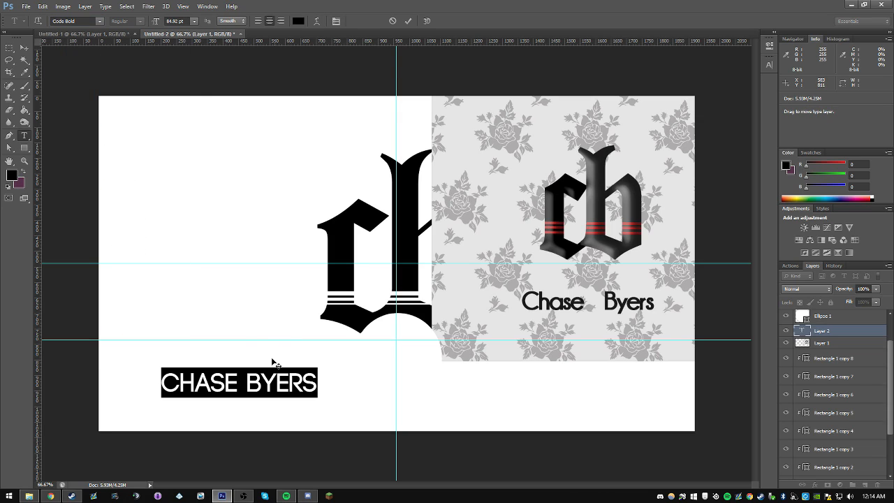
Step: Bring the name text layer to the top of the stack and place the text in the canvas's lower-left area
left_click_drag(271, 347, 324, 344)
left_click(354, 382)
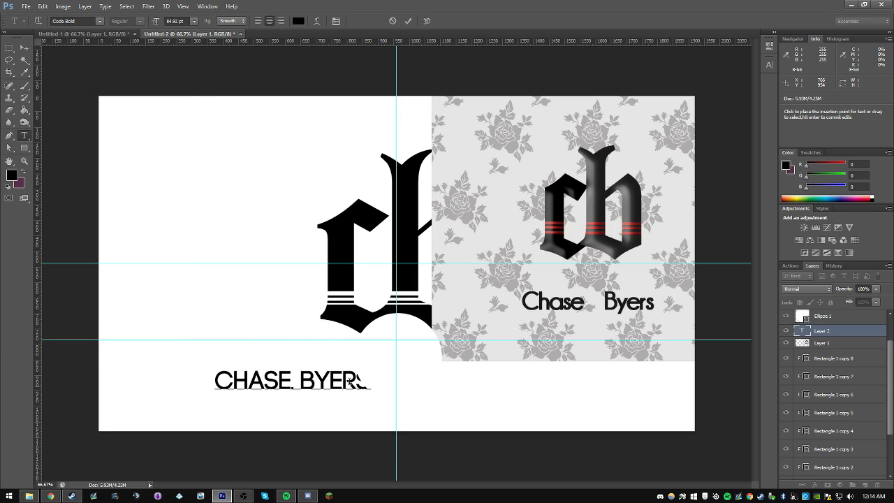
left_click(828, 343)
left_click_drag(835, 334, 834, 311)
key("v")
left_click_drag(293, 325, 213, 359)
Step: Add a second text line with the same full name beside the first one and select all its characters
key("t")
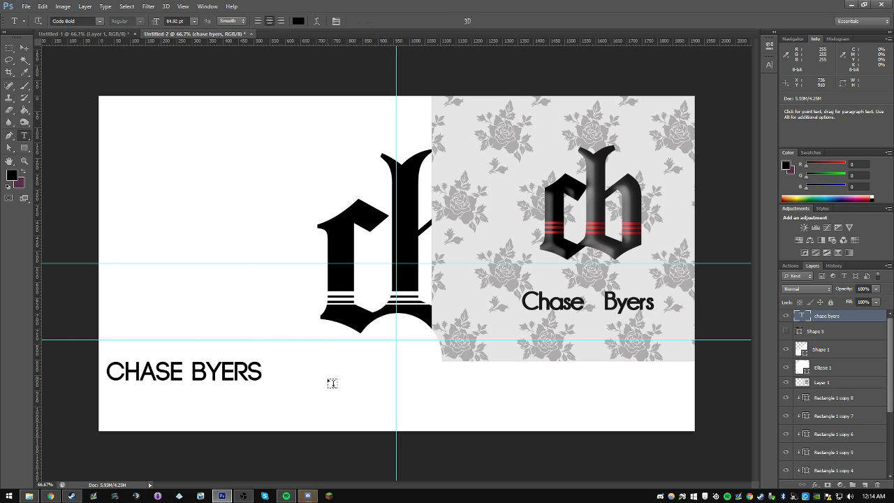
left_click(332, 383)
key("ctrl+a")
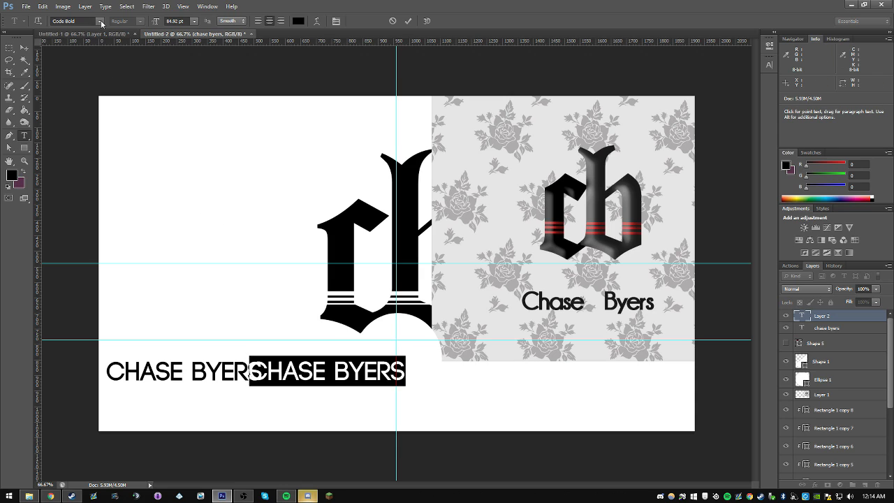
Step: Try Constantia, Corbel and Cooper Std as the font of the second name text
left_click(101, 22)
left_click(88, 23)
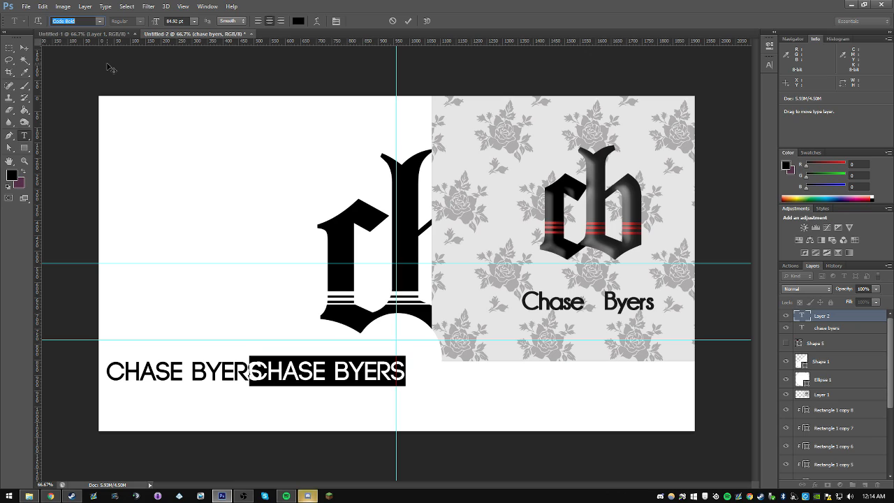
key("Down")
key("Down")
key("Down")
key("Down")
key("Down")
key("Down")
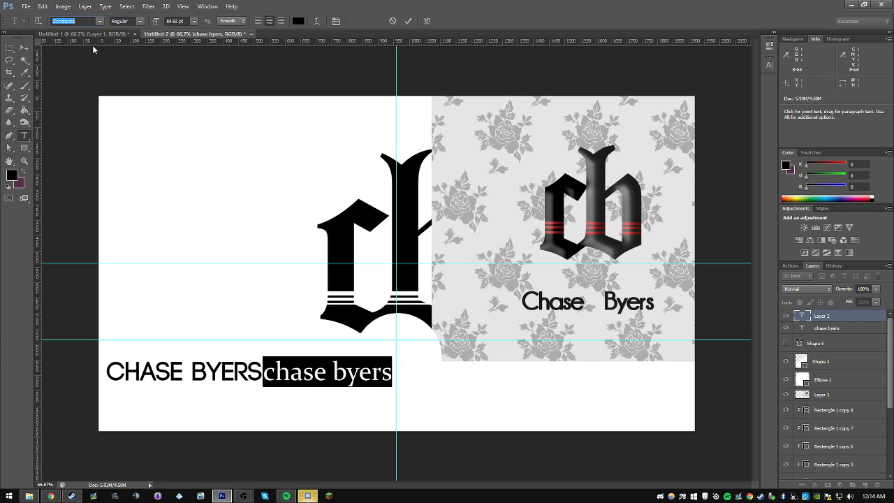
key("Down")
key("Down")
key("Down")
key("Down")
key("Down")
key("Down")
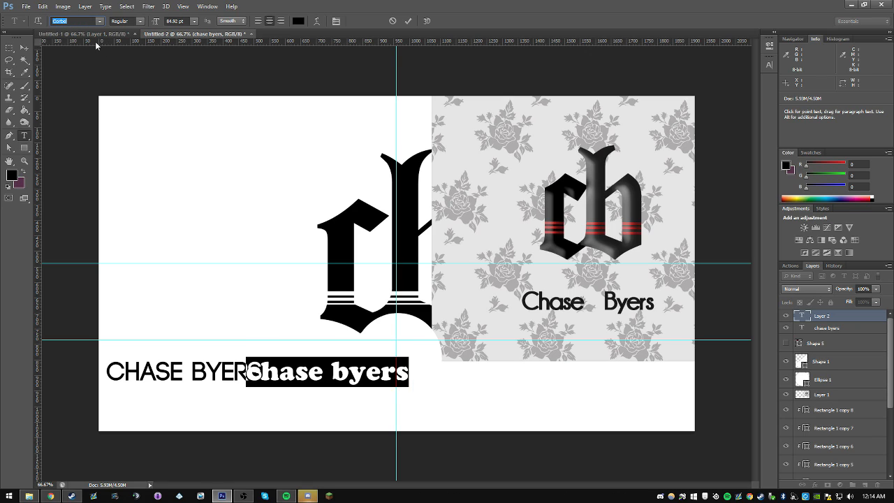
key("Up")
key("Up")
Step: Set the second name text's font to Canterbury and centre the text below the monogram
left_click(101, 21)
scroll(181, 99, "up", 3)
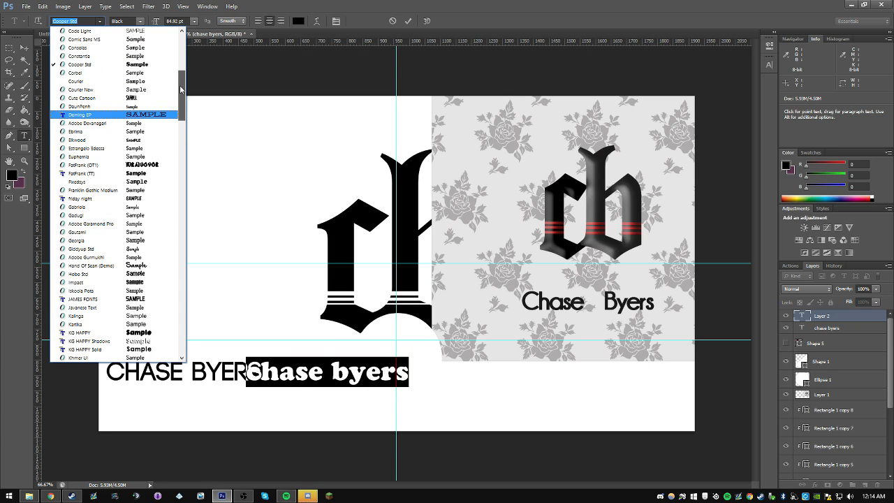
scroll(182, 89, "up", 3)
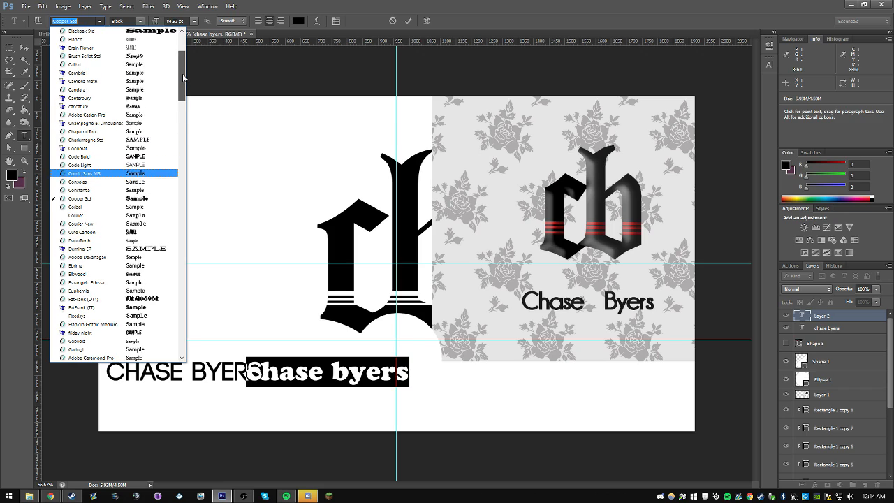
left_click(139, 99)
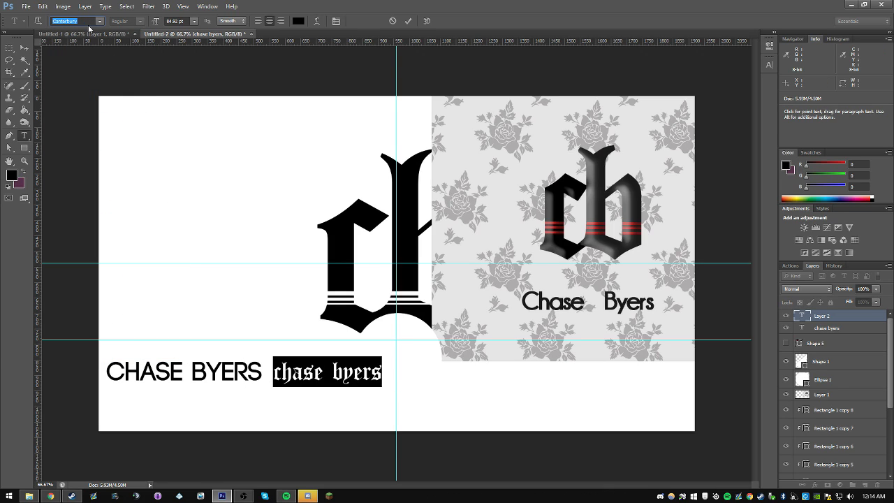
left_click(23, 48)
left_click_drag(349, 405, 424, 405)
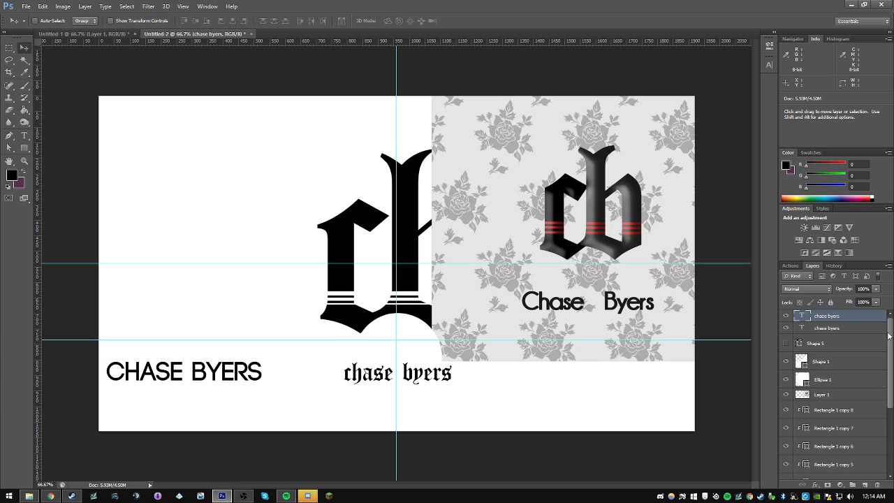
Step: Hide the Code Bold name text and enlarge the Canterbury one proportionally to about 139 pt
left_click(786, 316)
left_click(786, 316)
left_click(786, 328)
left_click(787, 328)
left_click(786, 327)
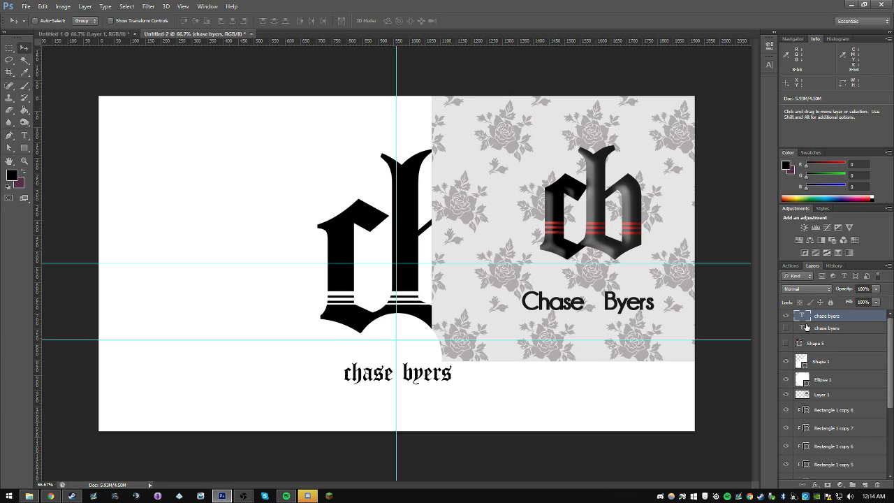
key("ctrl+t")
left_click_drag(452, 387, 473, 396)
key("Return")
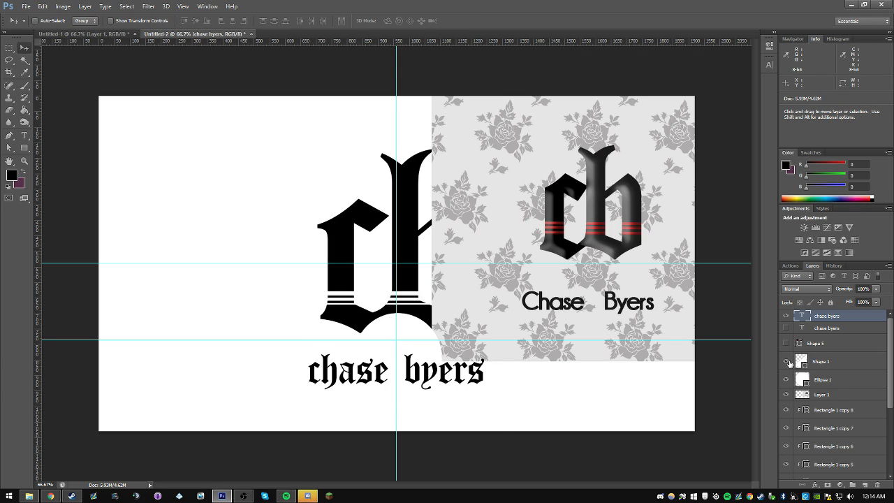
Step: Hide the reference image layer and the guides, and move the name text slightly up towards the monogram
left_click(786, 396)
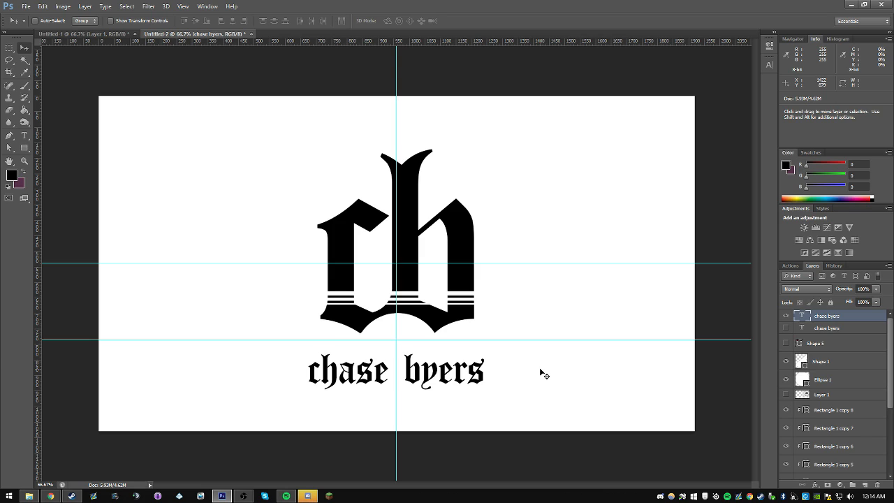
key("ctrl+semicolon")
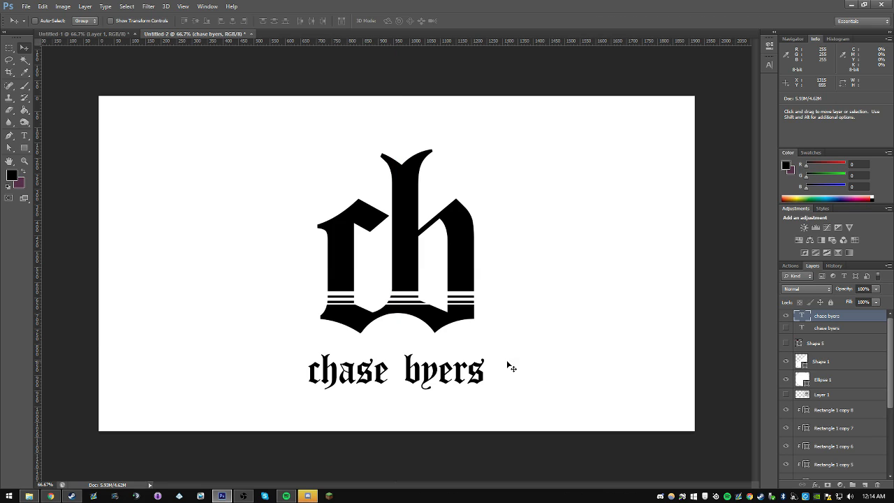
left_click_drag(512, 369, 514, 361)
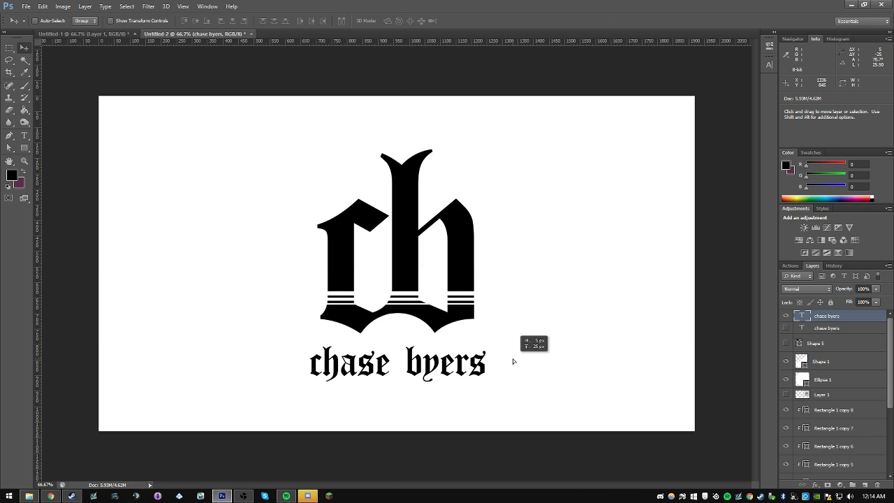
Step: Replace the visible name text with the same full name in capital letters
double_click(436, 372)
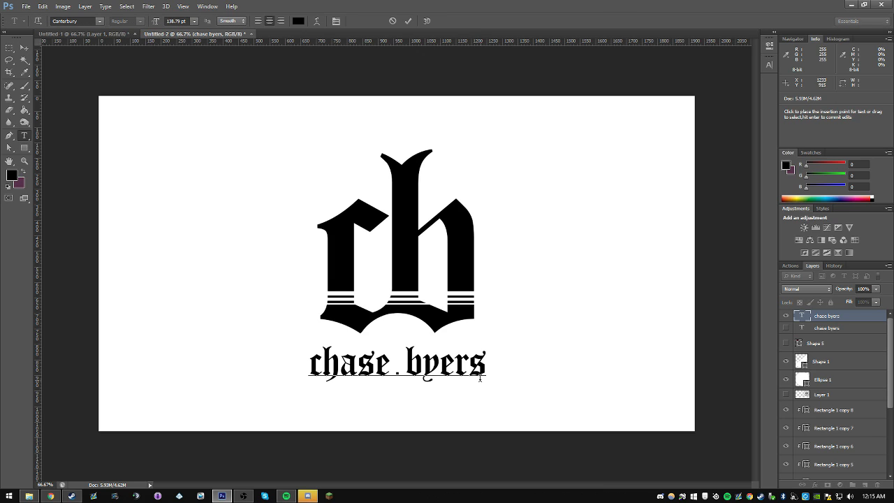
key("ctrl+a")
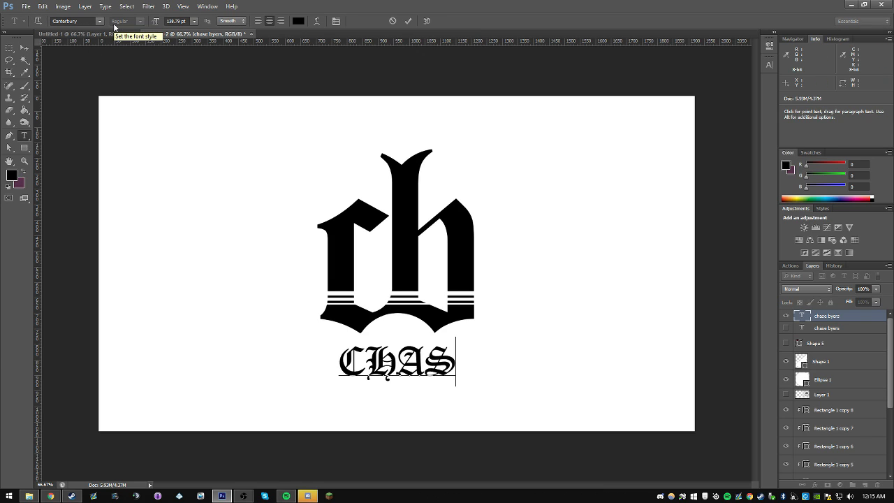
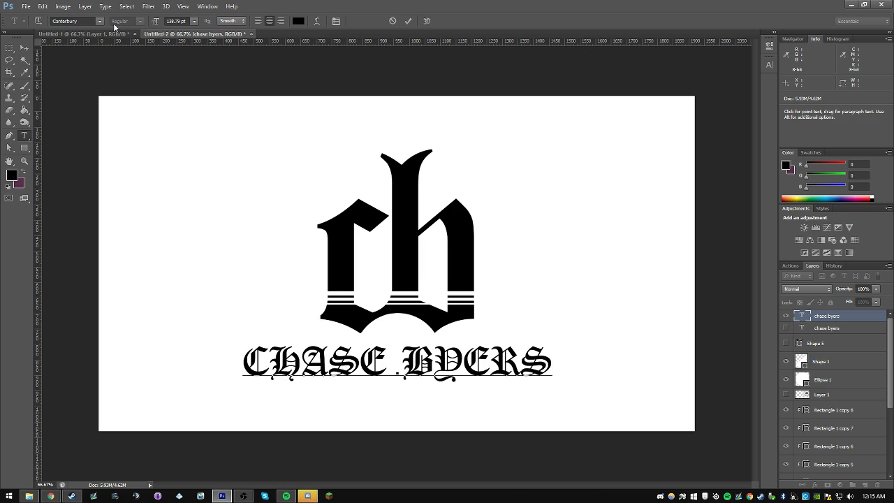
Step: Set the font of the whole uppercase name text to Code Light
key("ctrl+a")
left_click(65, 21)
type("C")
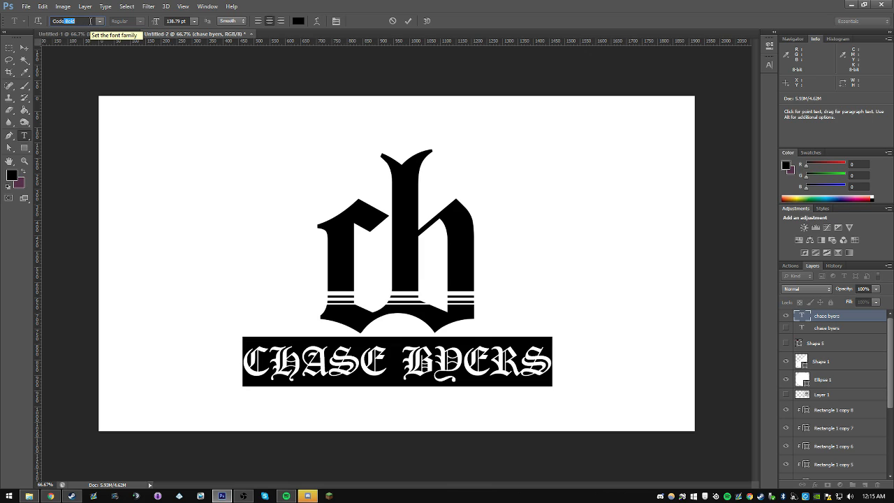
key("Return")
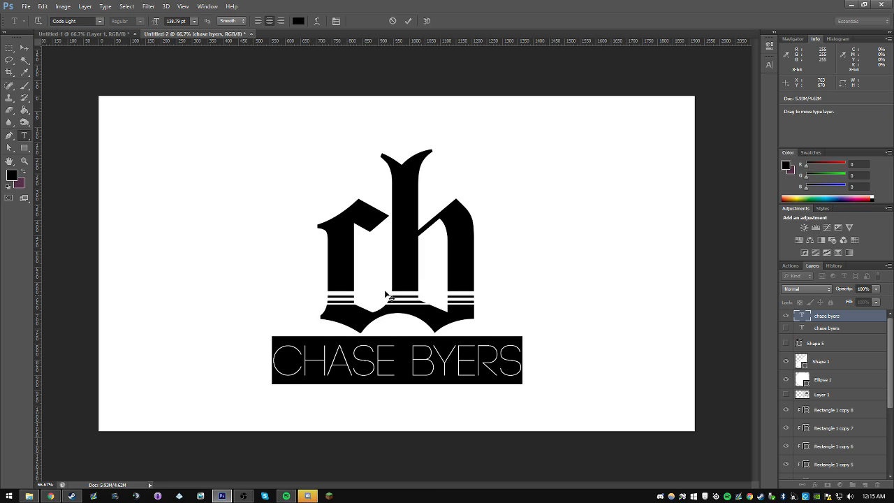
Step: Set the tracking of the uppercase name text to 400
left_click(769, 65)
left_click(733, 94)
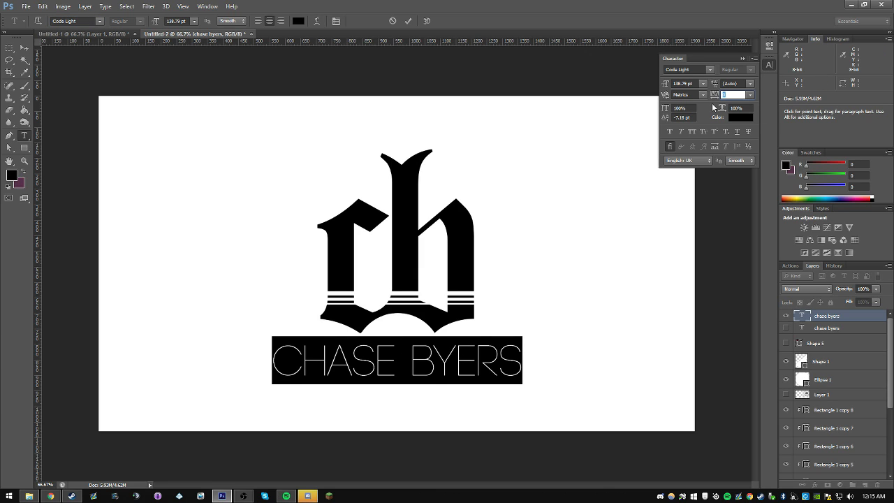
type("200")
key("Return")
type("400")
key("Return")
type("200")
key("Return")
type("400")
key("Return")
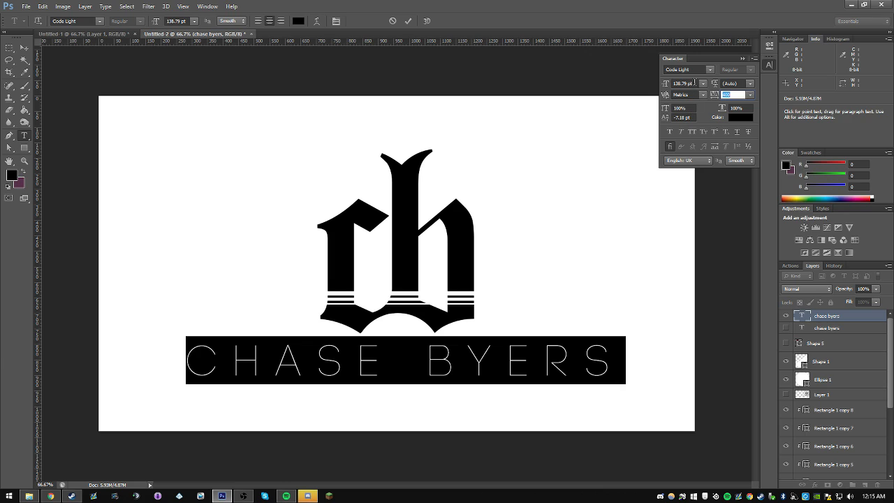
Step: Reduce the name text's font size to 68.79 pt and move it up just below the monogram
left_click_drag(694, 83, 601, 83)
key("shift+Down")
key("shift+Down")
key("shift+Down")
key("shift+Down")
key("shift+Down")
key("shift+Down")
key("shift+Down")
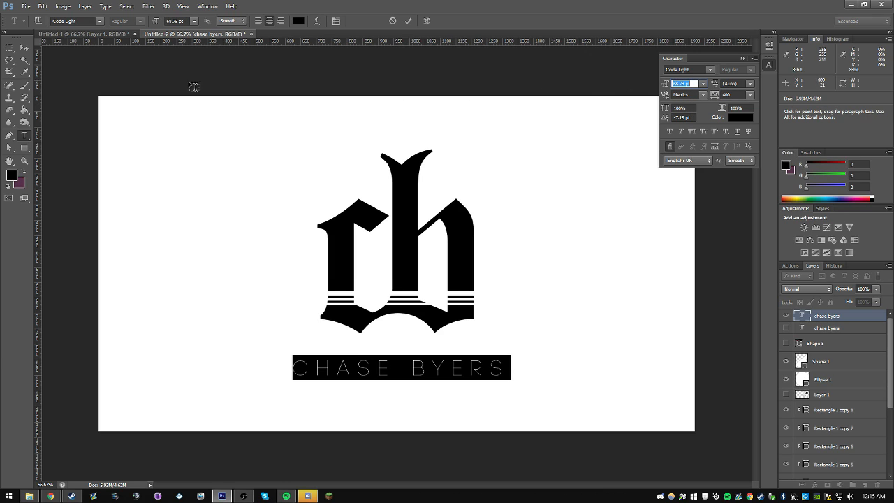
left_click(24, 48)
left_click_drag(488, 286, 488, 285)
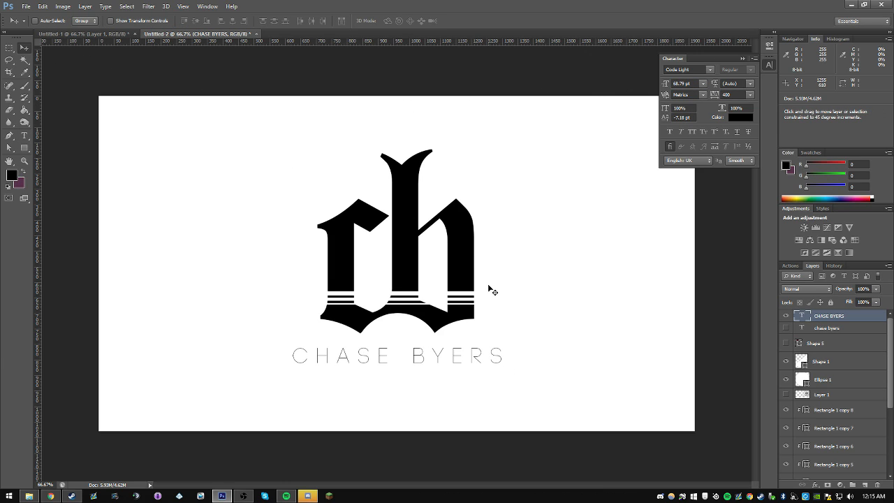
Step: Duplicate the uppercase name text twice and scale the three stacked copies together to 74.72 pt, adjusting their position below the monogram
key("ctrl+j")
key("ctrl+j")
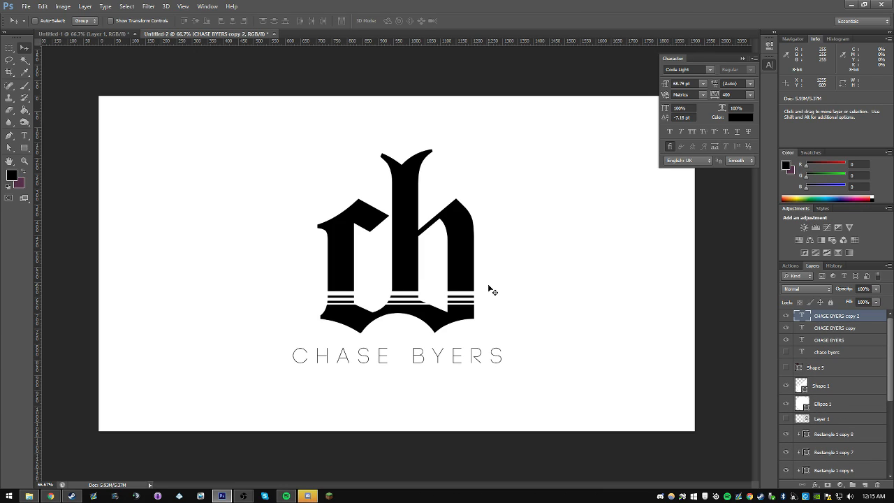
left_click(862, 340, "shift")
key("ctrl+t")
mouse_move(509, 364)
left_mouse_down()
mouse_move(511, 375)
mouse_move(515, 361)
left_mouse_up()
key("Return")
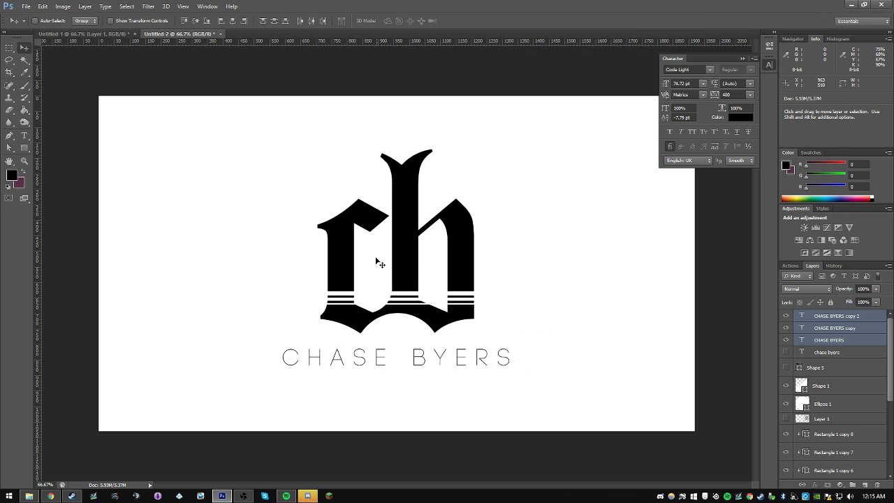
left_click_drag(511, 326, 515, 324)
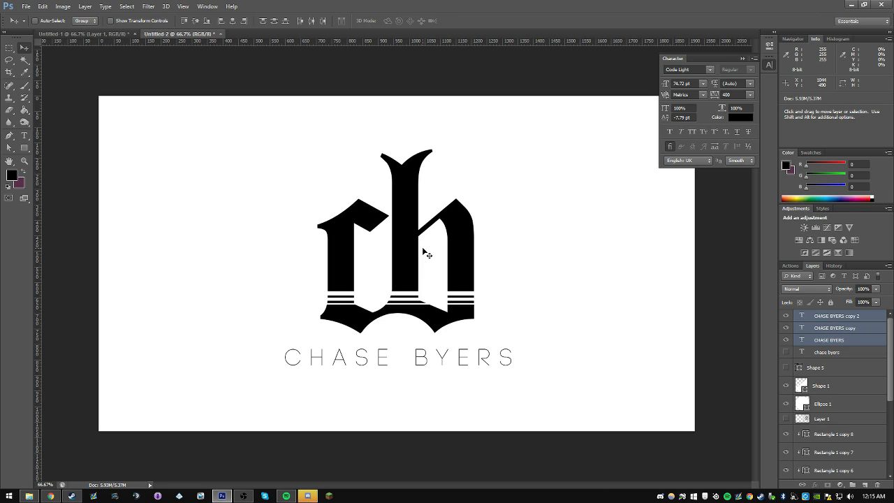
Step: Nudge the three stacked uppercase name text layers slightly to the right below the monogram
left_click_drag(487, 349, 494, 349)
key("ctrl+t")
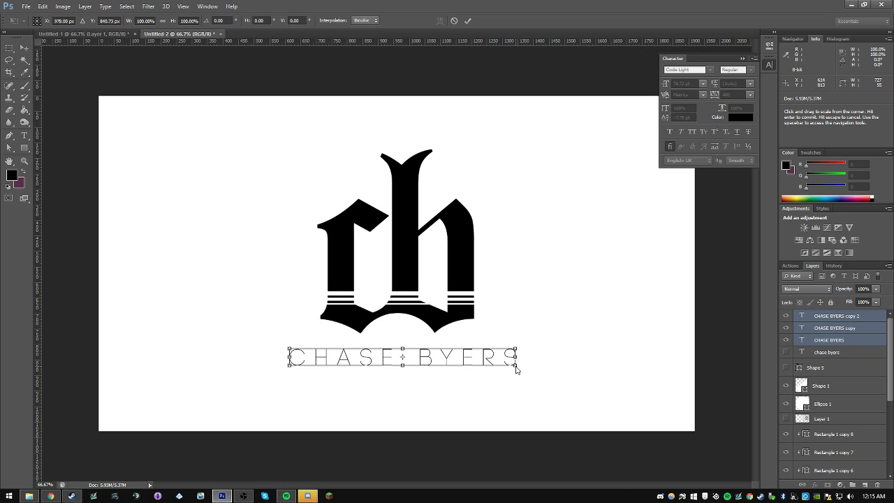
key("alt+space")
key("Escape")
key("Return")
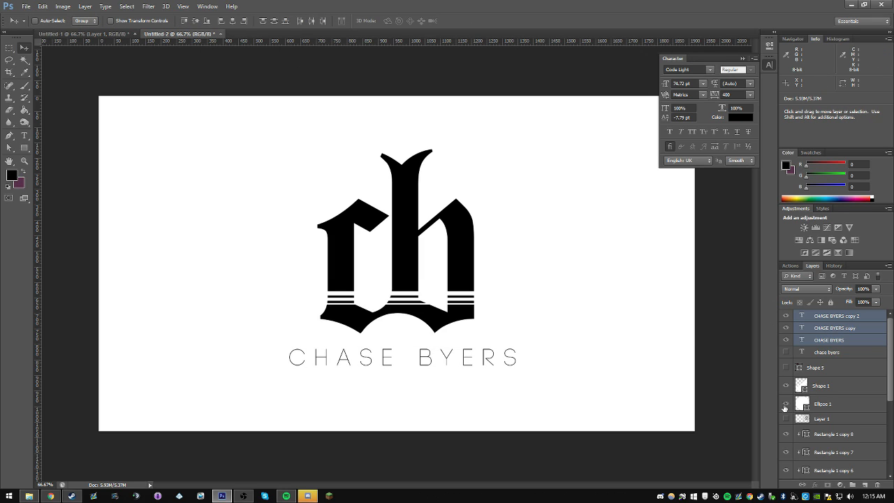
Step: In the Untitled-1 document, add the uppercase name in Code Light below the existing name lettering, and hide that text layer
left_click(119, 34)
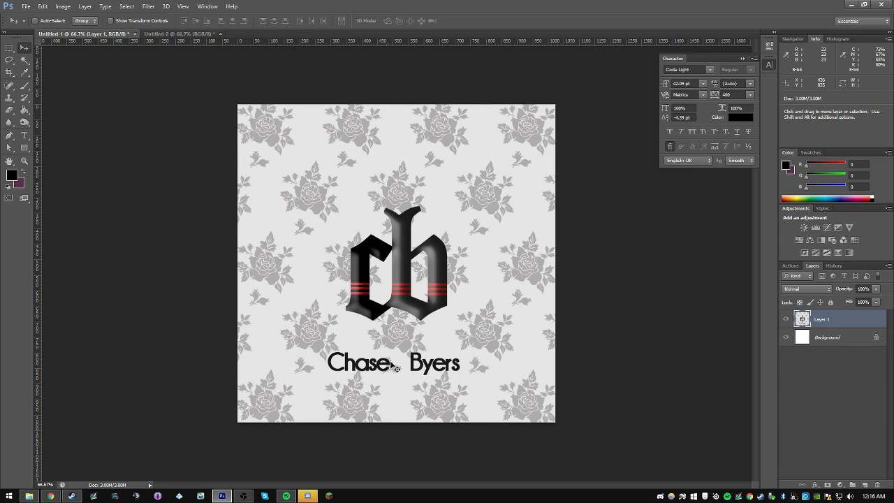
left_click(722, 94)
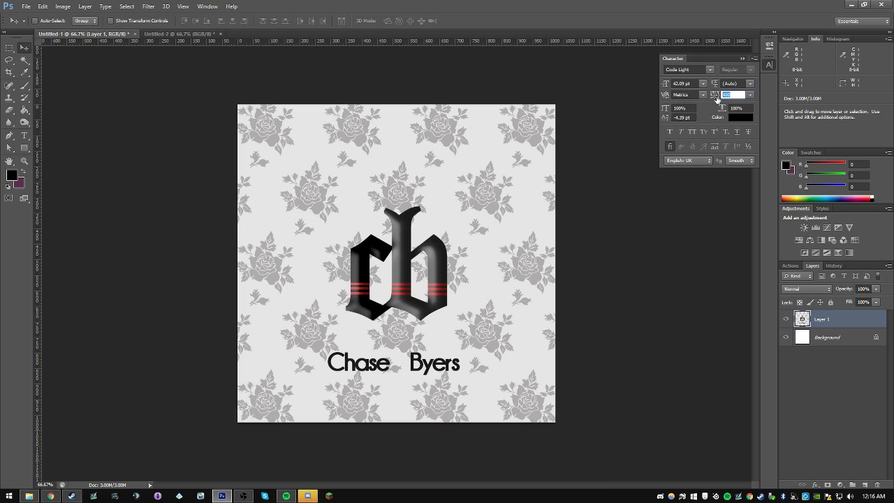
key("t")
left_click(354, 397)
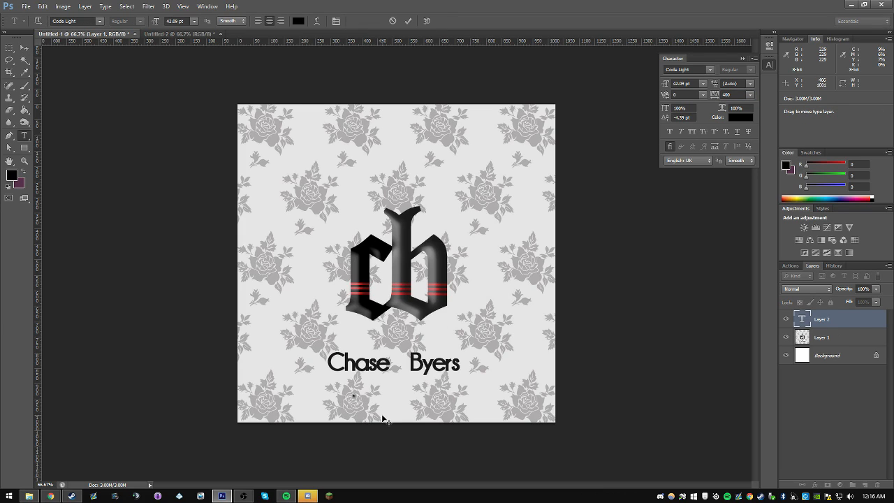
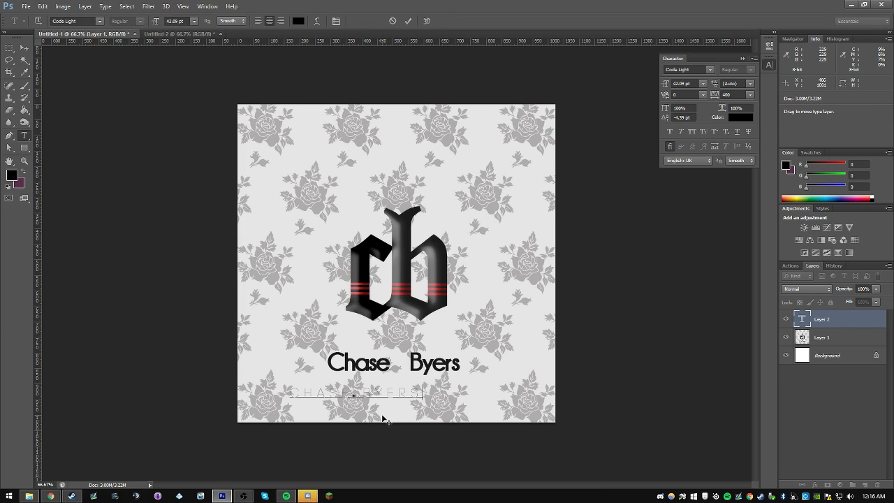
left_click(180, 33)
left_click(91, 33)
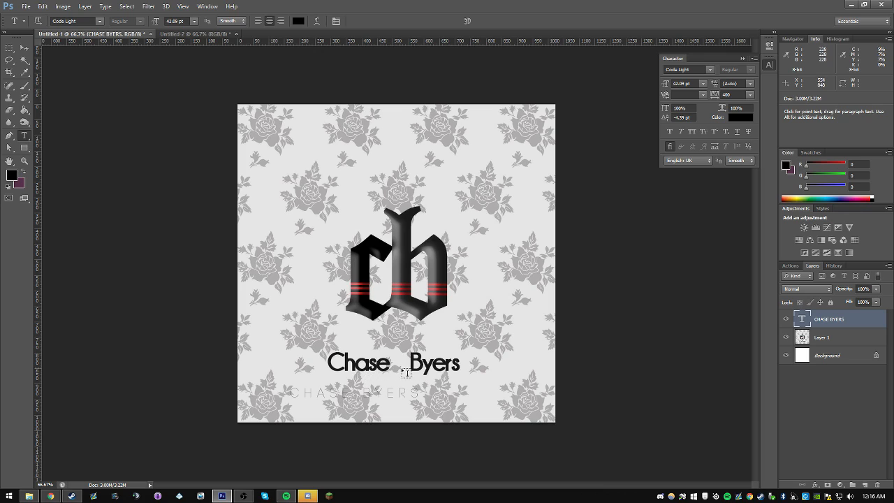
left_click(26, 48)
left_click(786, 319)
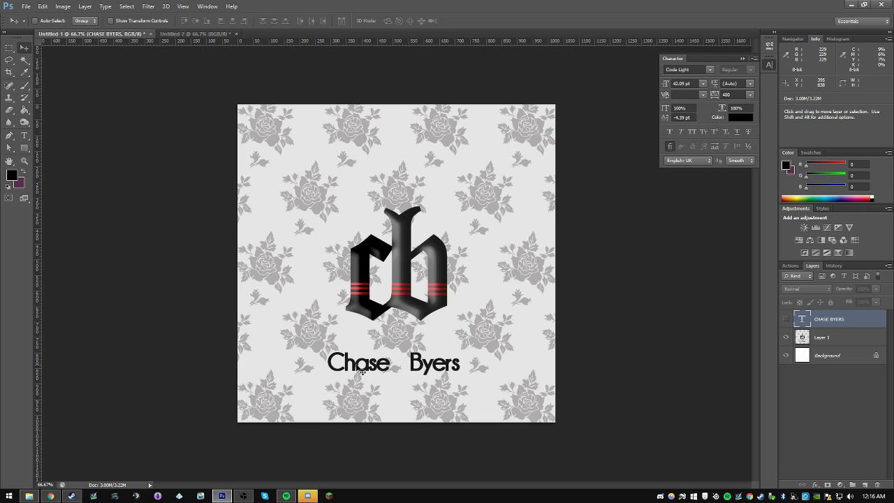
Step: In the Untitled-2 document, delete the two duplicate name text layers so a single uppercase name layer stays below the monogram
left_click(192, 33)
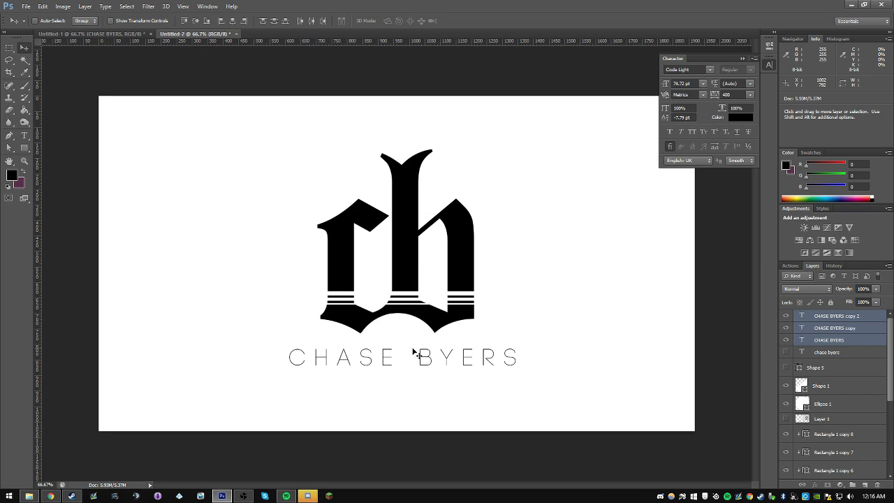
key("t")
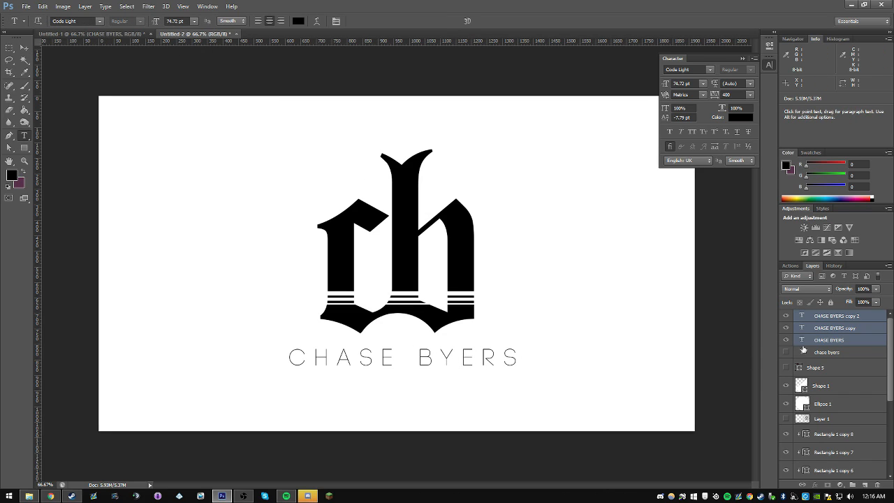
left_click(820, 316)
key("Delete")
key("Delete")
key("Delete")
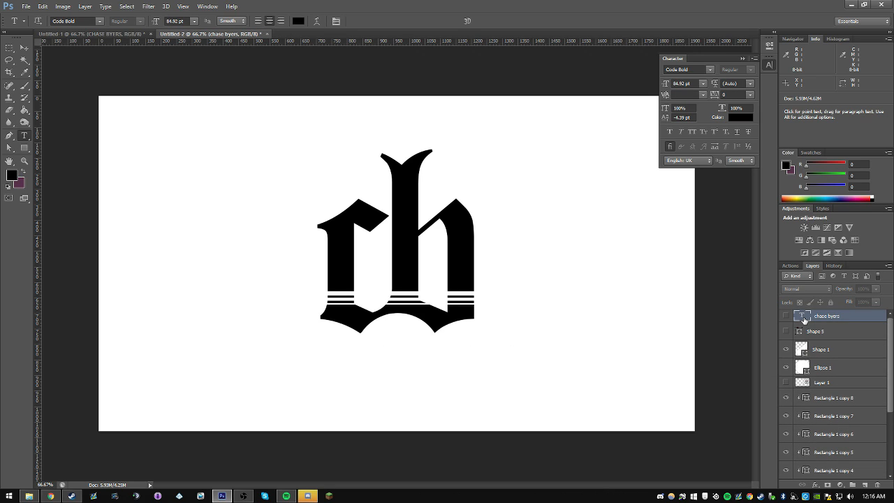
key("ctrl+z")
Step: Set the font of the whole uppercase name text to Code Bold
left_click(99, 21)
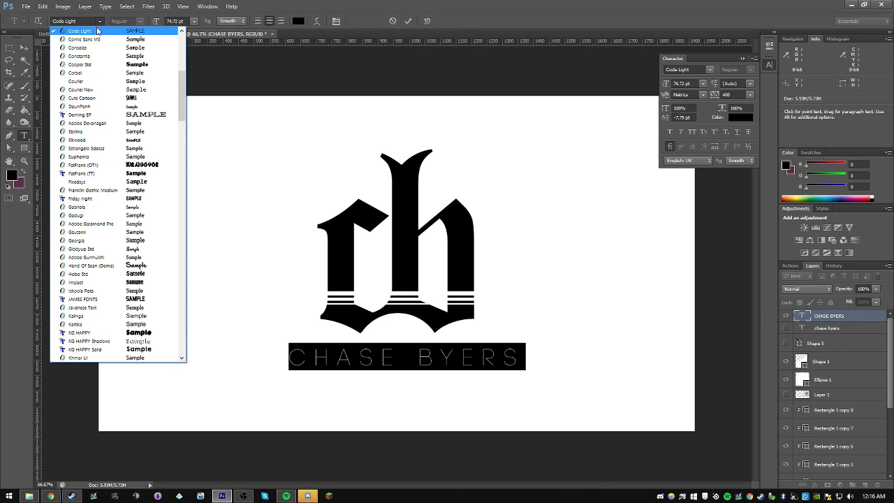
scroll(98, 32, "up", 1)
left_click(102, 47)
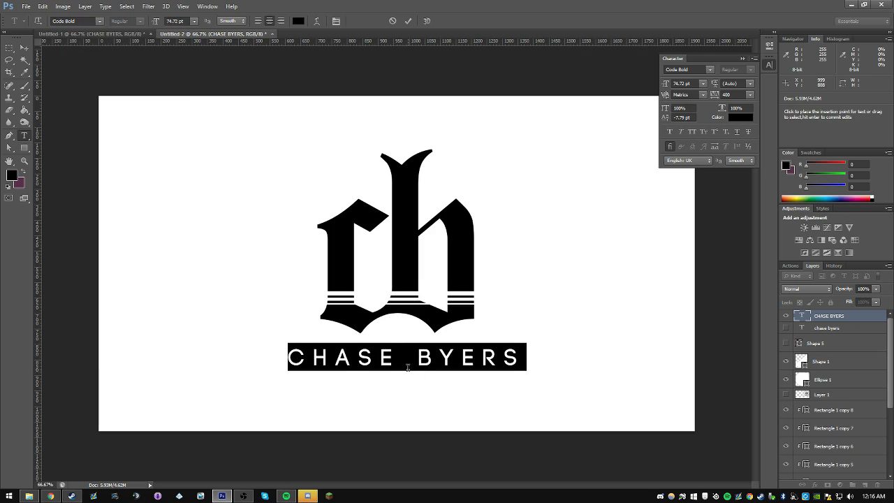
left_click(408, 367)
left_click(24, 47)
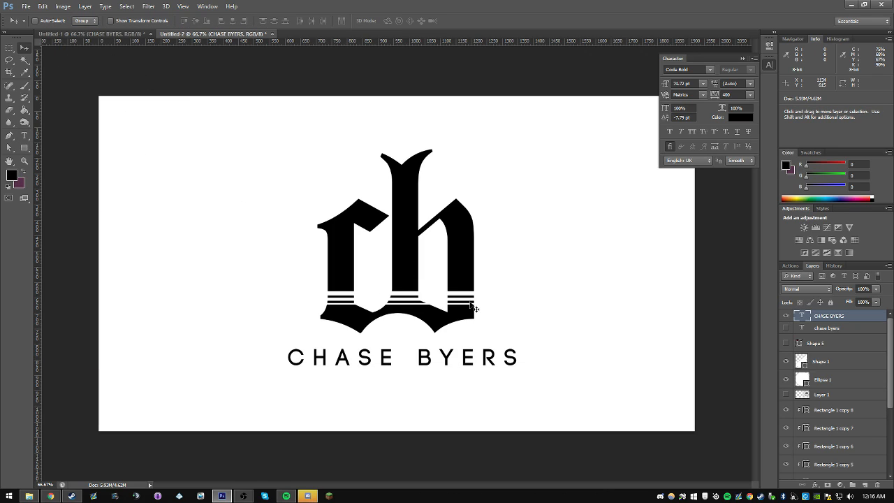
left_click(742, 59)
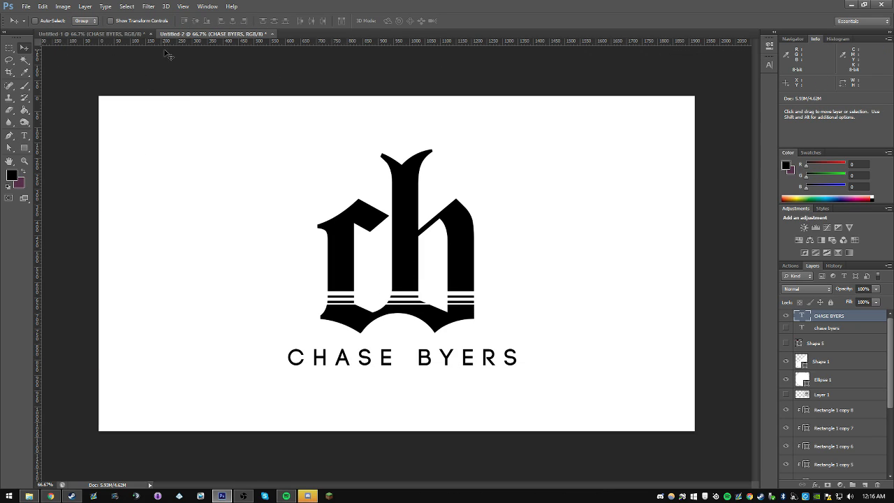
Step: Compare with the Untitled-1 artwork, then try a tracking of 0 on both words of the uppercase name text and undo it
left_click(136, 34)
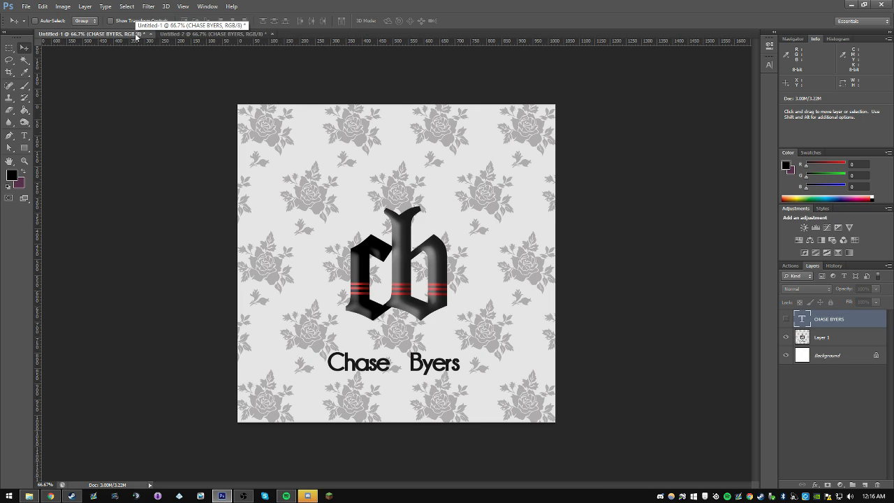
left_click(166, 34)
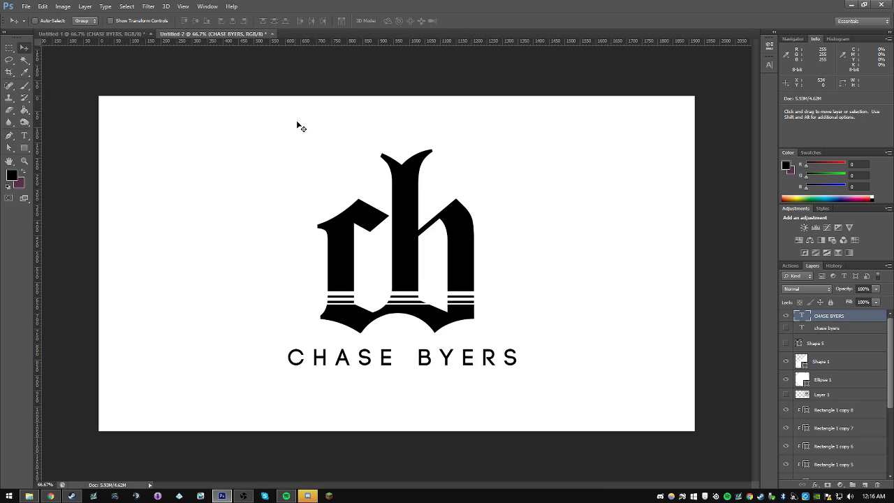
key("t")
left_click_drag(389, 359, 284, 360)
left_click(386, 366)
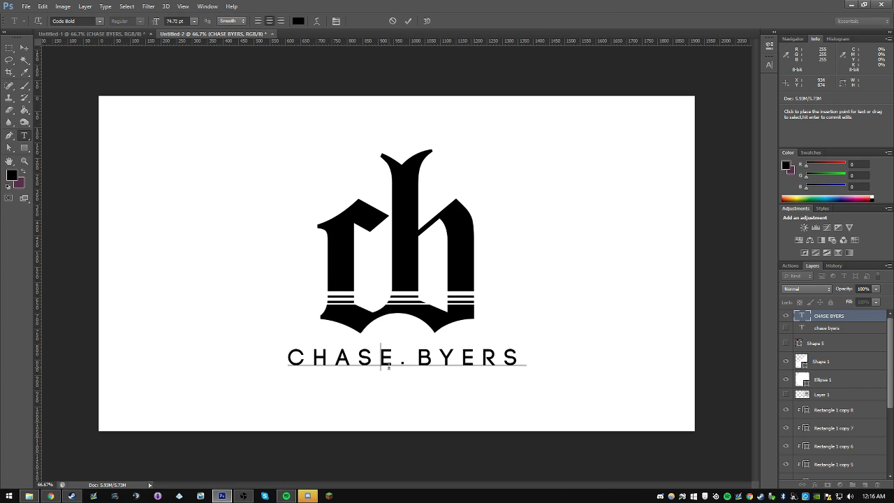
left_click_drag(388, 365, 276, 363)
left_click(767, 65)
left_click_drag(734, 94, 692, 91)
type("0")
left_click_drag(396, 358, 573, 324)
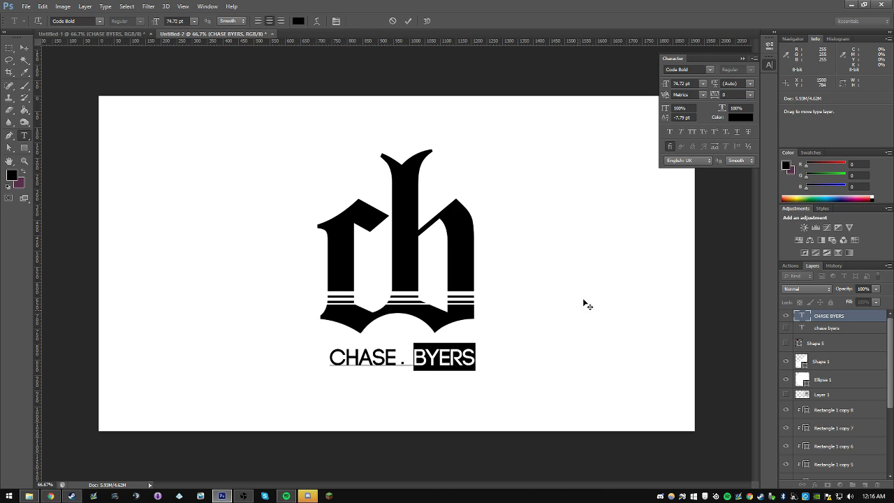
left_click(726, 95)
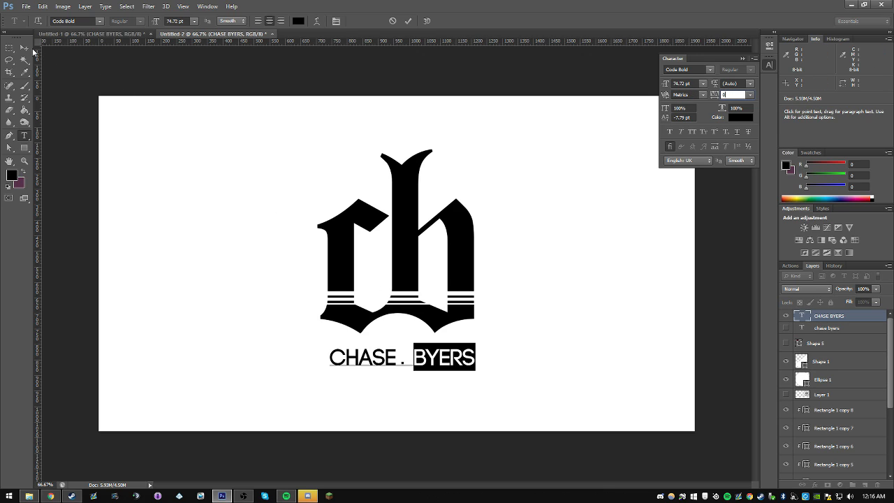
left_click(25, 48)
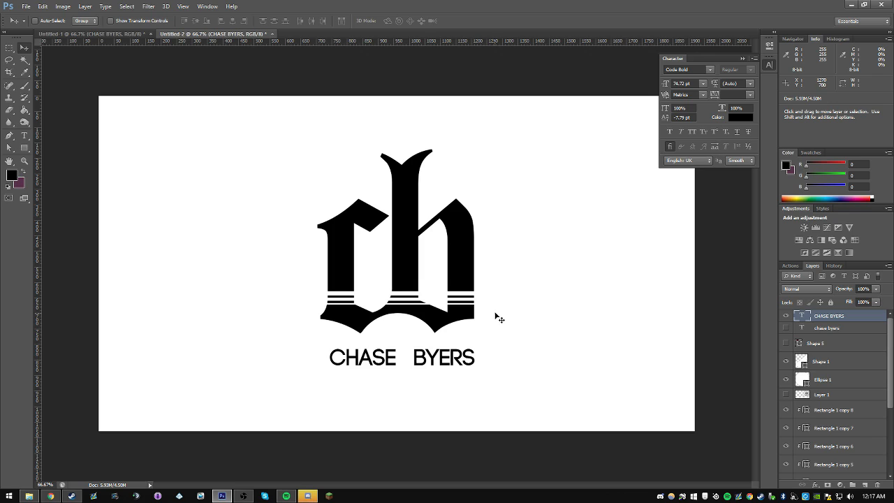
key("ctrl+alt+z")
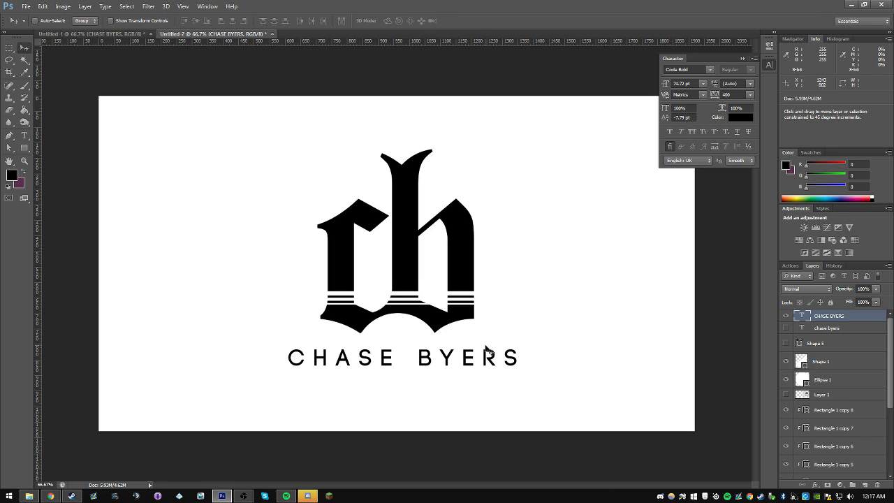
Step: Try scaling the name text to 50.46 pt to match the monogram's width, using vertical guides at its outer edges, and undo the scaling
key("ctrl+t")
left_click_drag(525, 369, 472, 356)
left_click_drag(40, 206, 318, 259)
left_click_drag(40, 250, 475, 256)
key("ctrl+semicolon")
left_click_drag(486, 364, 482, 364)
key("Return")
key("ctrl+semicolon")
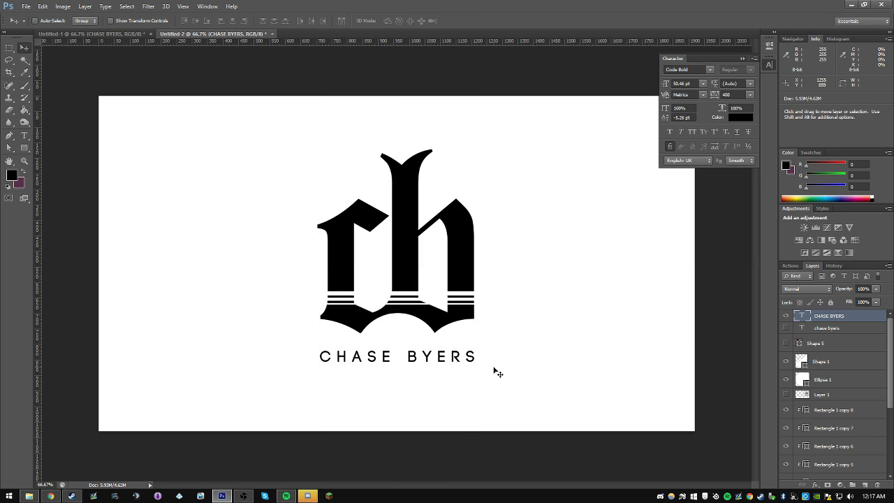
key("ctrl+z")
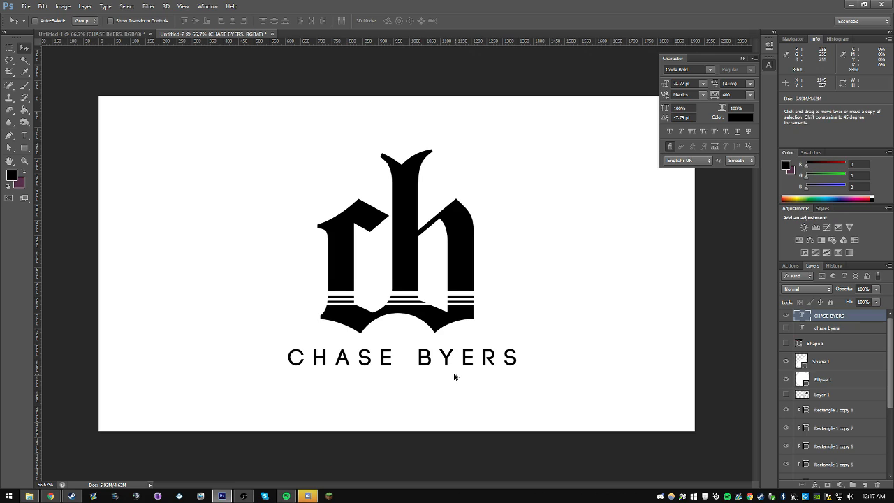
Step: Scale the uppercase name text down slightly to about 67.11 pt below the monogram
key("ctrl+t")
left_click_drag(520, 369, 516, 365)
key("Return")
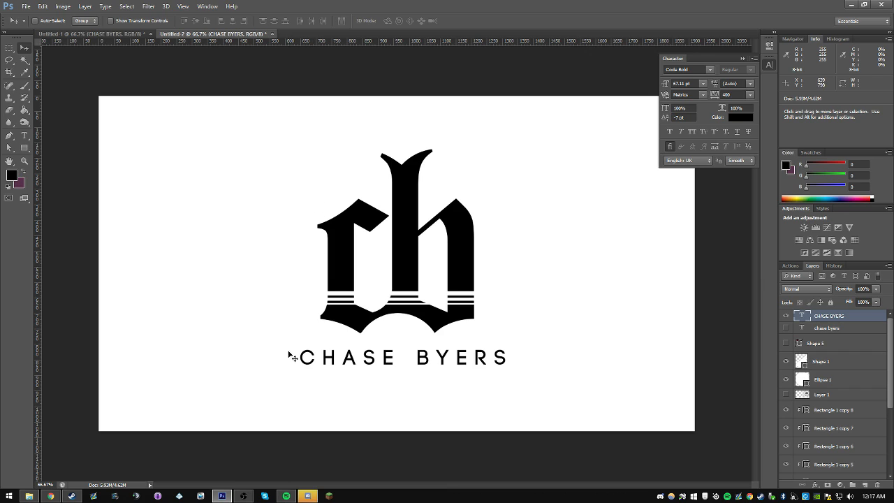
Step: Try scaling the uppercase name text down to about 33.4 pt, and undo the reduction
key("ctrl+t")
left_click_drag(514, 347, 430, 362)
key("Return")
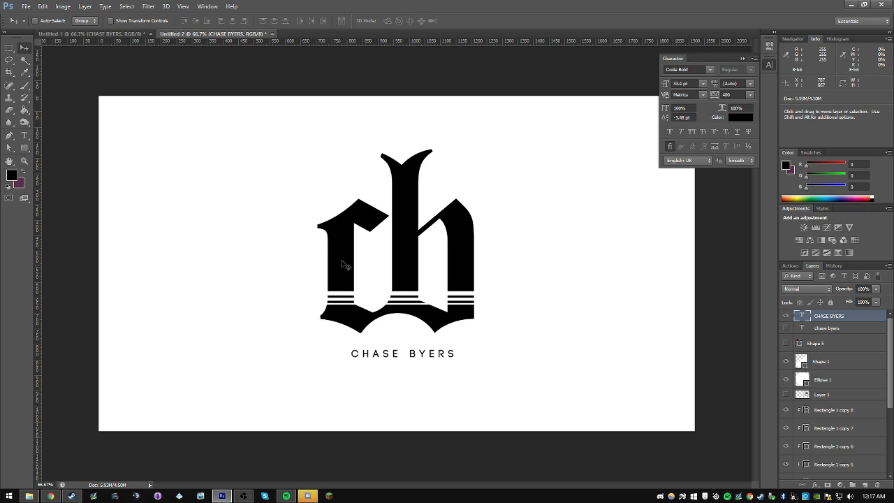
key("ctrl+alt+z")
key("ctrl+alt+z")
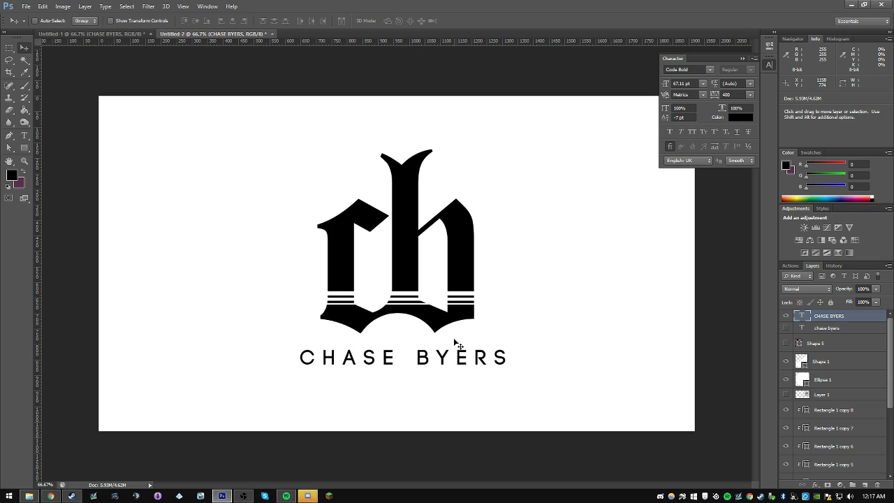
key("ctrl+t")
key("Escape")
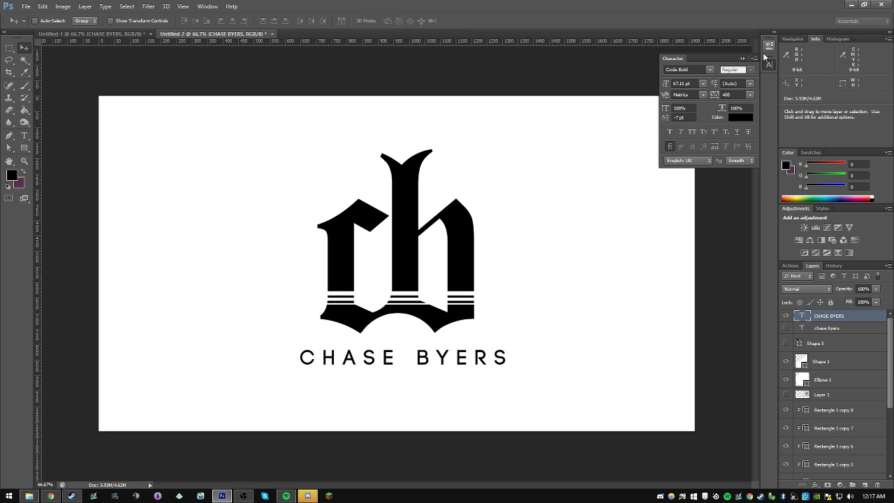
Step: Compare the redrawn logo and its name lettering with the original artwork in Untitled-1
left_click(767, 51)
left_click(120, 34)
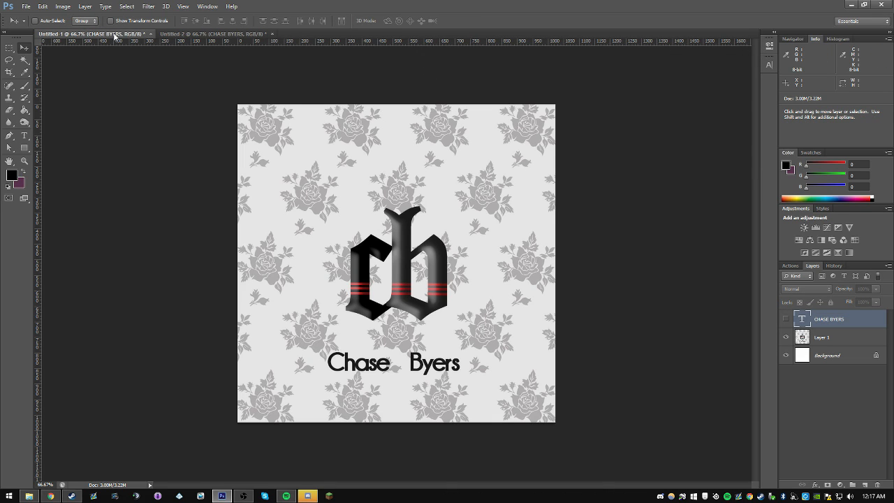
left_click(184, 35)
left_click(114, 36)
Step: Switch to Chrome and search Google for "flower background" in a separate browser window
mouse_move(50, 495)
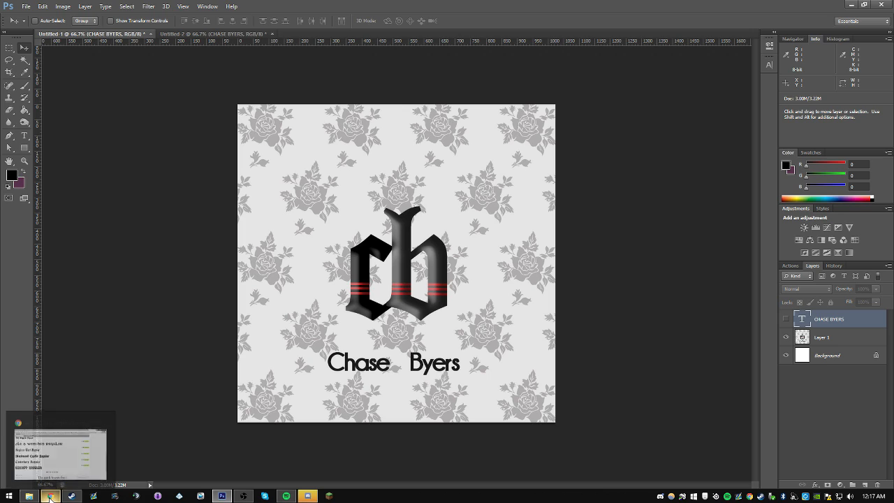
left_click(51, 496)
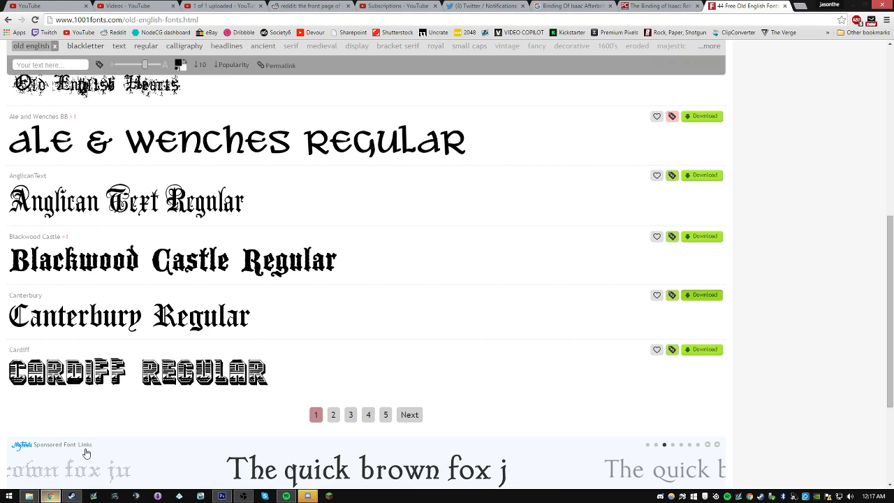
left_click(800, 6)
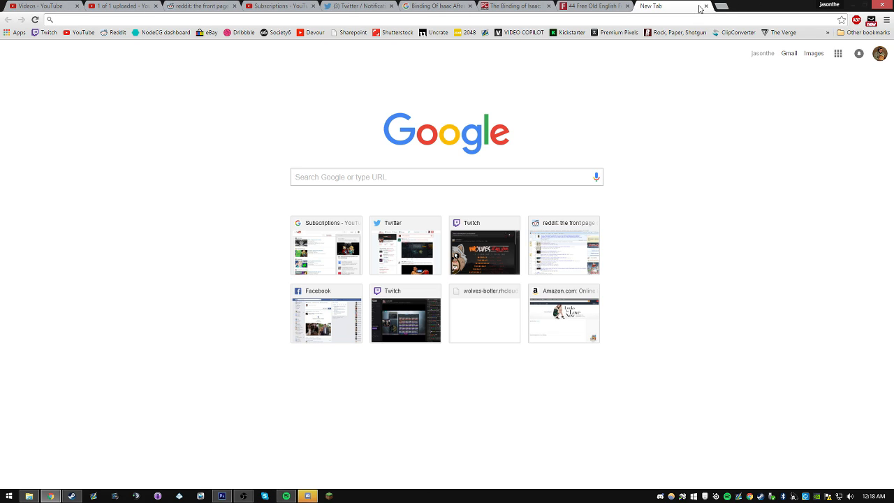
left_click(863, 5)
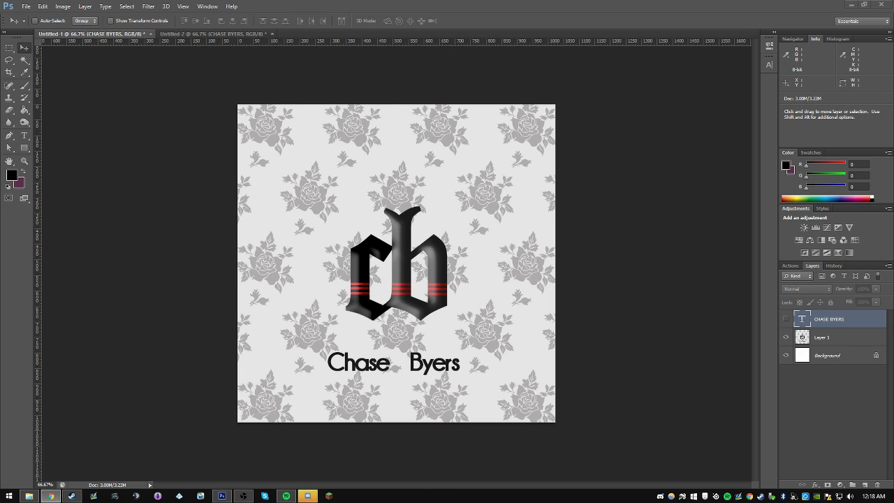
left_click(50, 496)
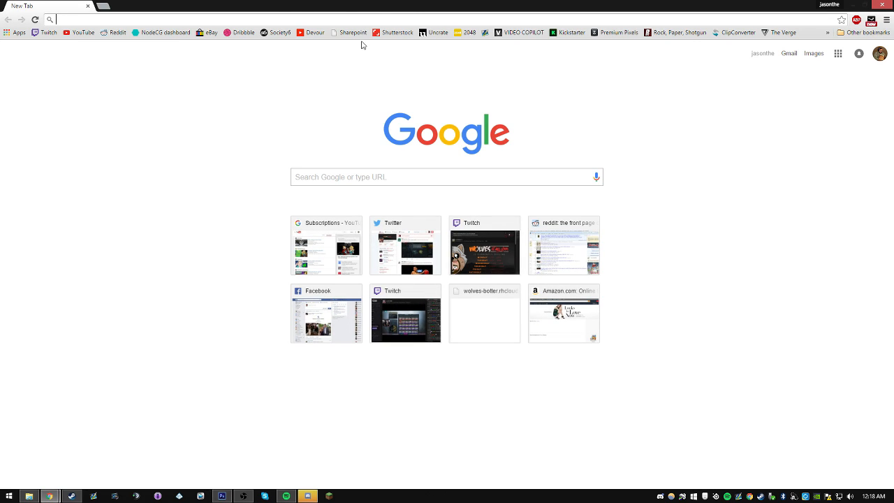
left_click_drag(248, 8, 590, 63)
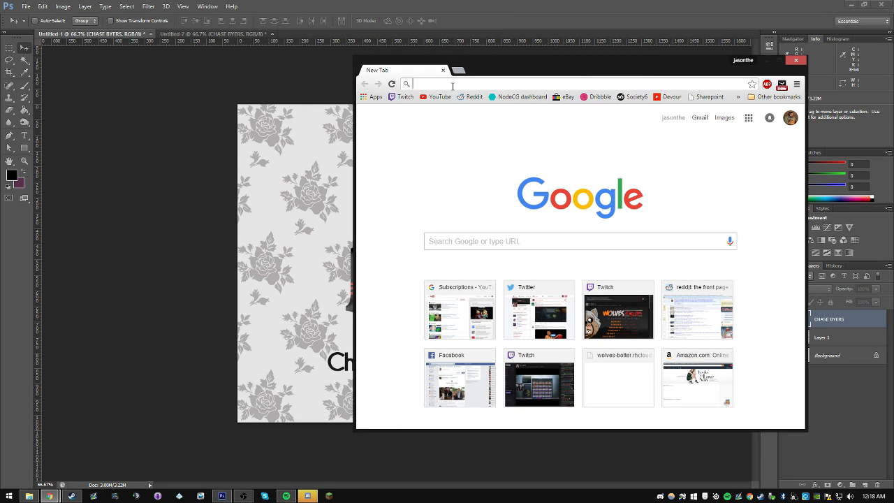
left_click(453, 84)
type("flower backg")
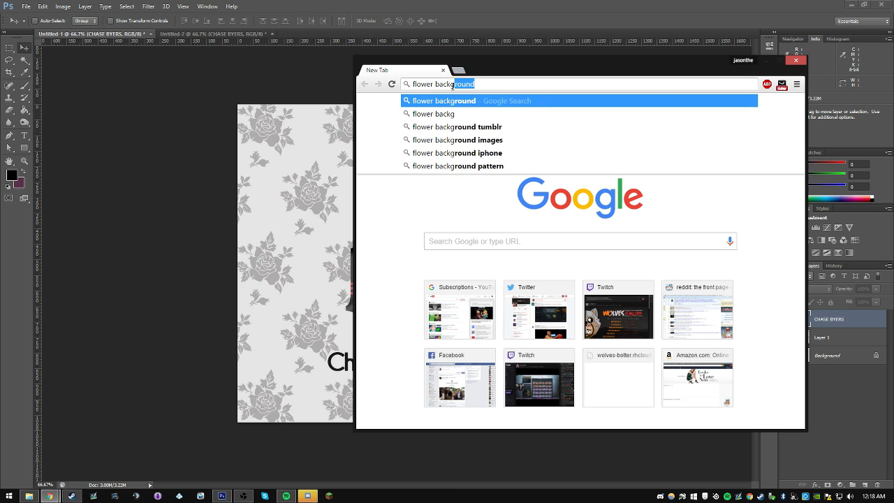
key("Return")
left_click_drag(496, 70, 475, 1)
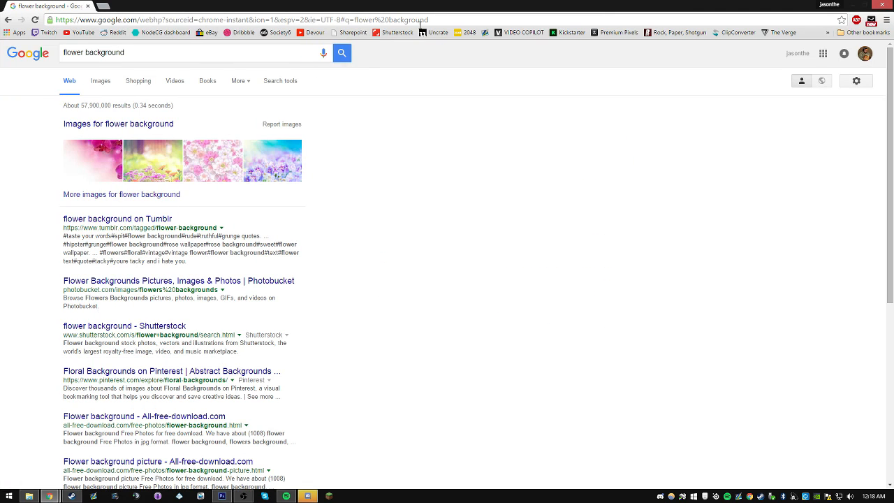
Step: From the Pattern category of the image results, open the 1920 × 1200 white pattern with pink roses at full size and copy it
left_click(103, 82)
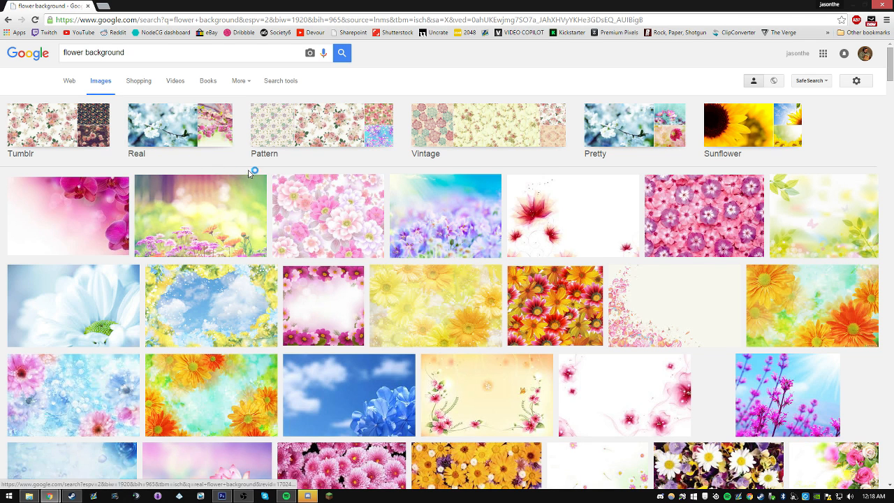
left_click(253, 137)
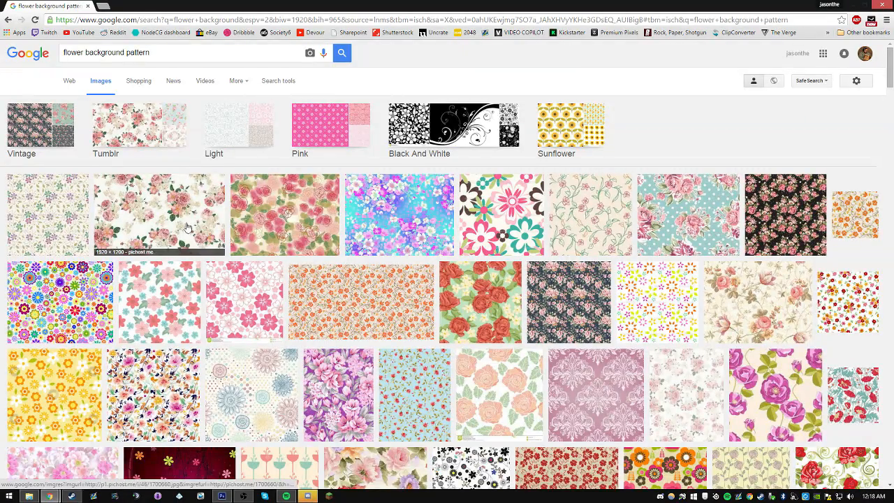
left_click(184, 227)
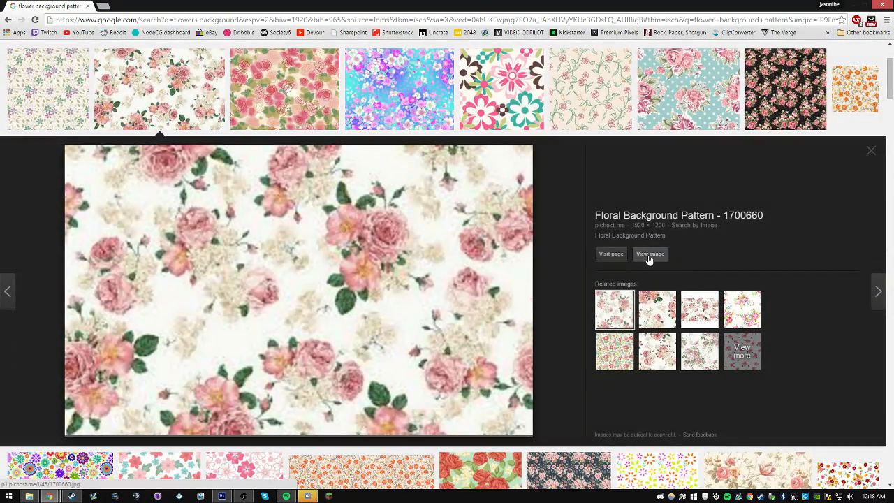
left_click(648, 255)
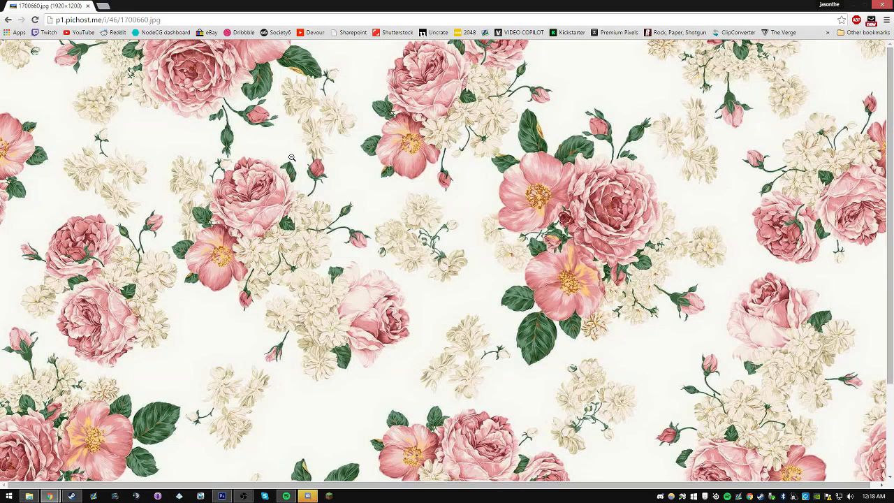
right_click(291, 159)
left_click(316, 186)
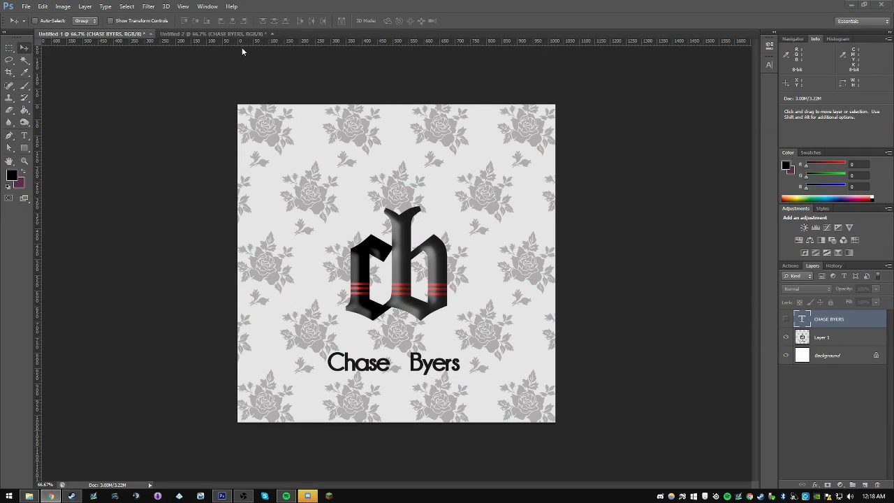
Step: Switch to Untitled-2 in Photoshop, paste the floral image just above the background layer and fit it to the canvas
left_click(244, 34)
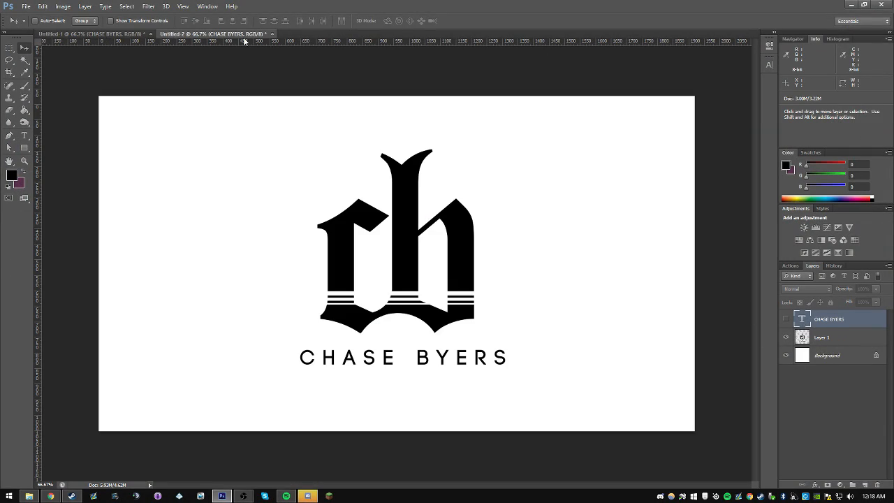
scroll(889, 391, "down", 3)
left_click(838, 473)
key("ctrl+v")
key("ctrl+t")
left_click_drag(519, 260, 518, 249)
key("Return")
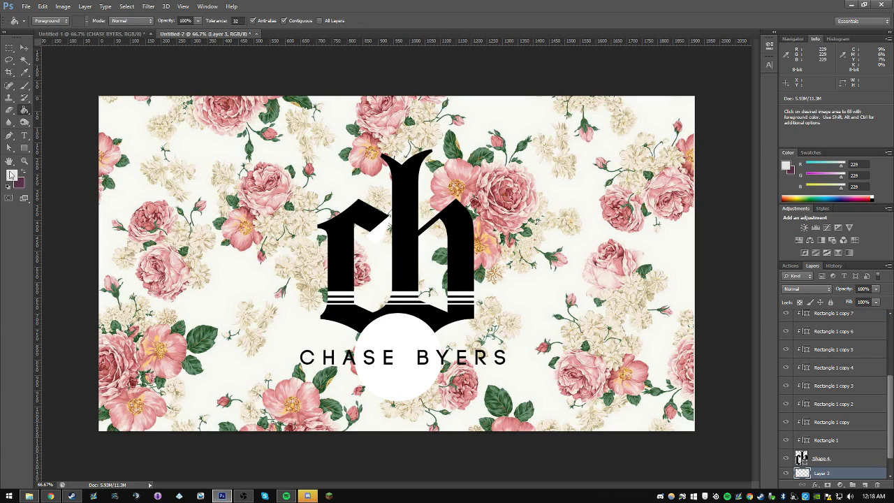
Step: Fill a new layer above the floral image with light grey (RGB 229) and change its blend mode to tint the flowers
left_click(11, 175)
left_click(863, 172)
left_click(629, 237)
left_click(807, 289)
left_click(796, 80)
scroll(831, 419, "up", 1)
scroll(831, 433, "down", 2)
Step: Fully desaturate the floral image with a Hue/Saturation adjustment clipped to it, and merge the adjustment into the image
left_click(831, 461)
left_click(840, 485)
left_click(838, 373)
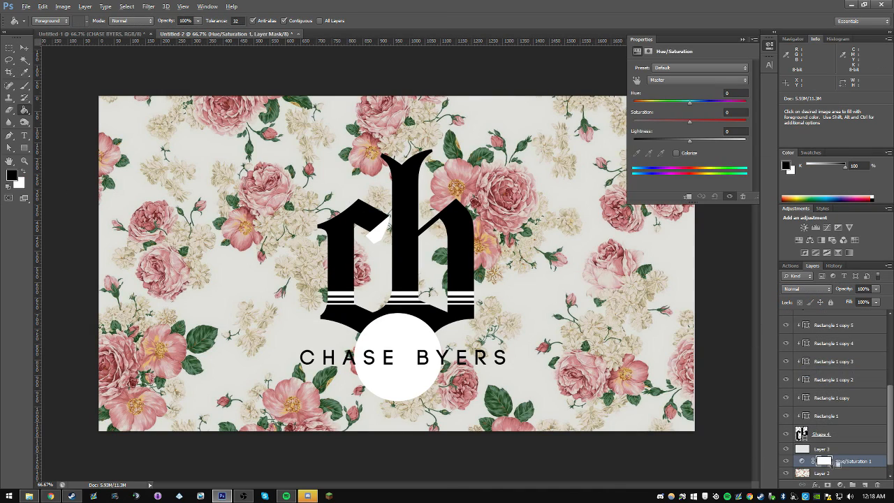
left_click(687, 196)
left_click_drag(689, 122, 632, 122)
key("Return")
left_click(839, 450)
left_click(847, 472)
key("ctrl+alt+g")
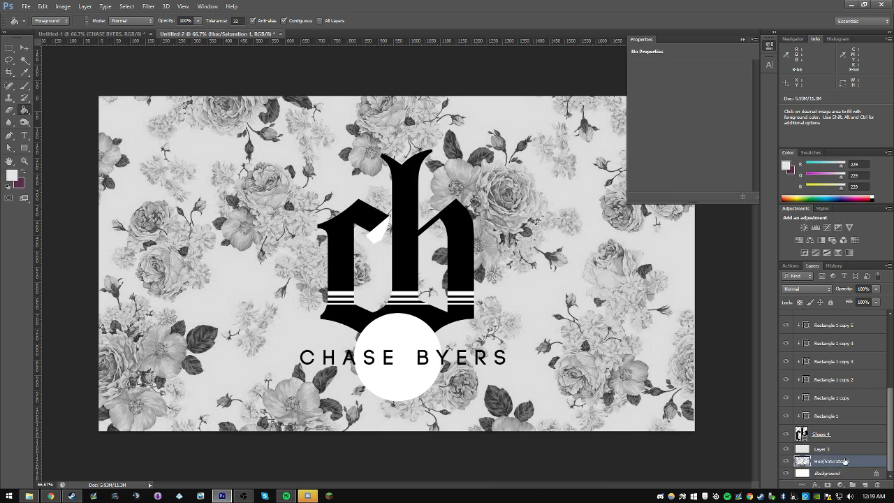
Step: Apply a black Color Overlay to the pasted logo copy and remove its name lettering
right_click(391, 275)
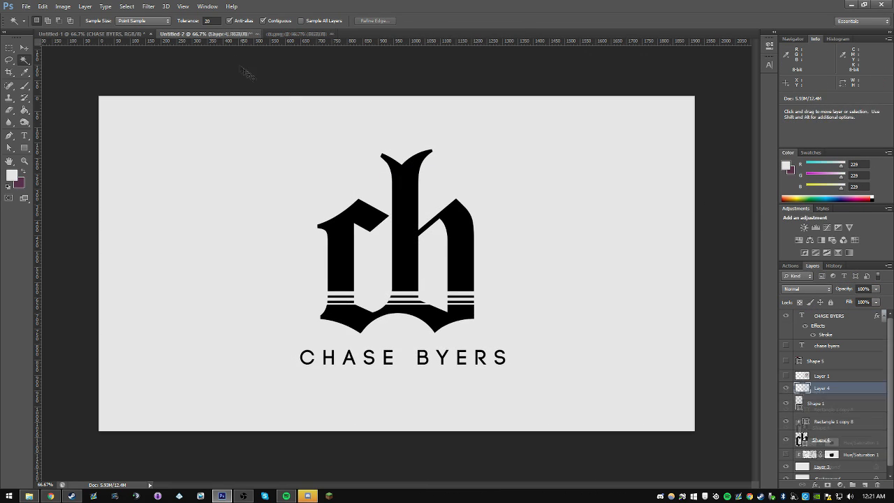
left_click_drag(398, 266, 244, 238)
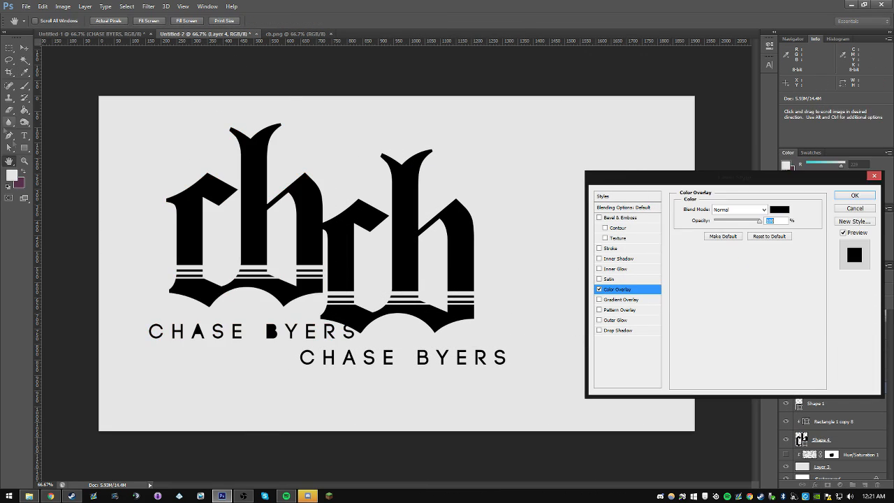
right_click(239, 303)
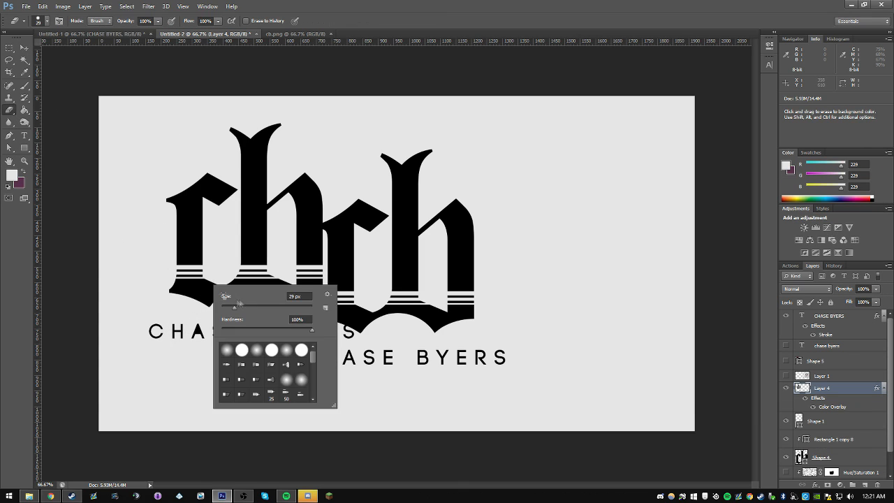
left_click_drag(235, 307, 253, 308)
left_click_drag(155, 332, 300, 337)
Step: Align the black pasted monogram over the redrawn one and hide the redrawn monogram's shape and stripe layers
key("v")
left_click_drag(265, 223, 417, 249)
left_click_drag(824, 388, 829, 369)
left_click_drag(786, 421, 787, 457)
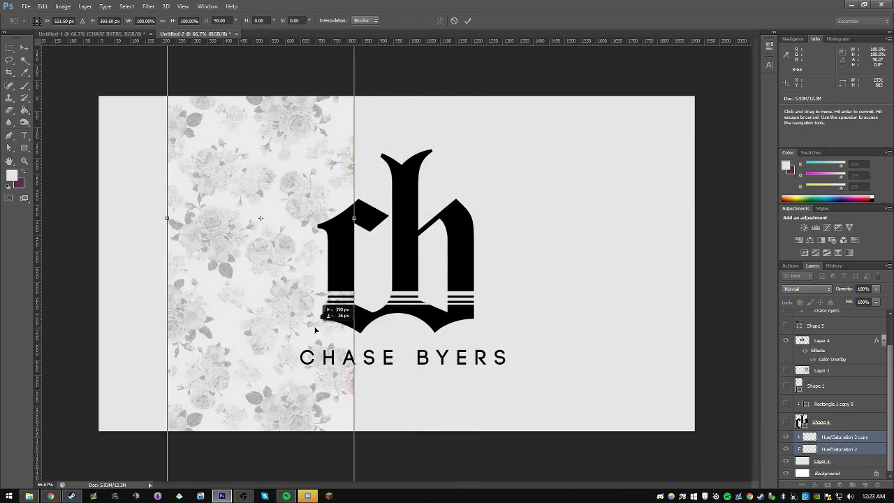
Step: Resize the floral pattern section on the canvas's left side and fully desaturate it with a Hue/Saturation adjustment
left_click_drag(322, 321, 274, 321)
key("Return")
left_click(840, 484)
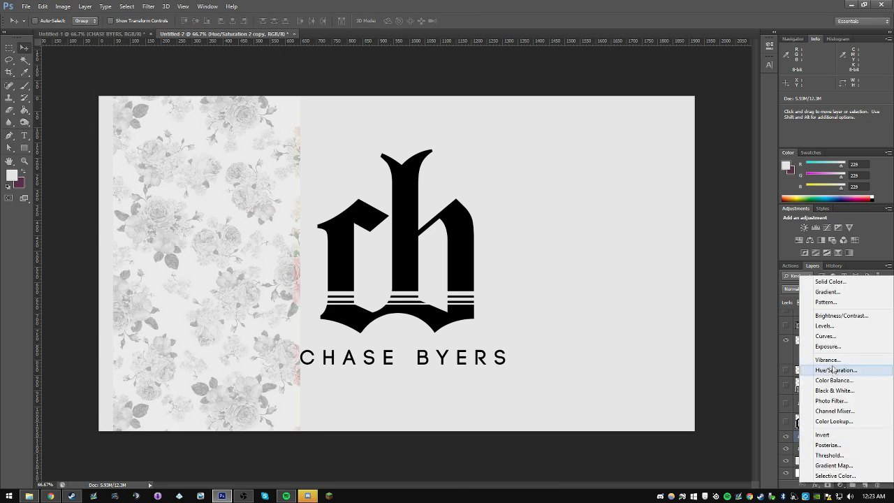
left_click(835, 369)
left_click(838, 442, "alt")
left_click(845, 449)
left_click(857, 437)
left_click_drag(690, 122, 630, 123)
left_click(742, 39)
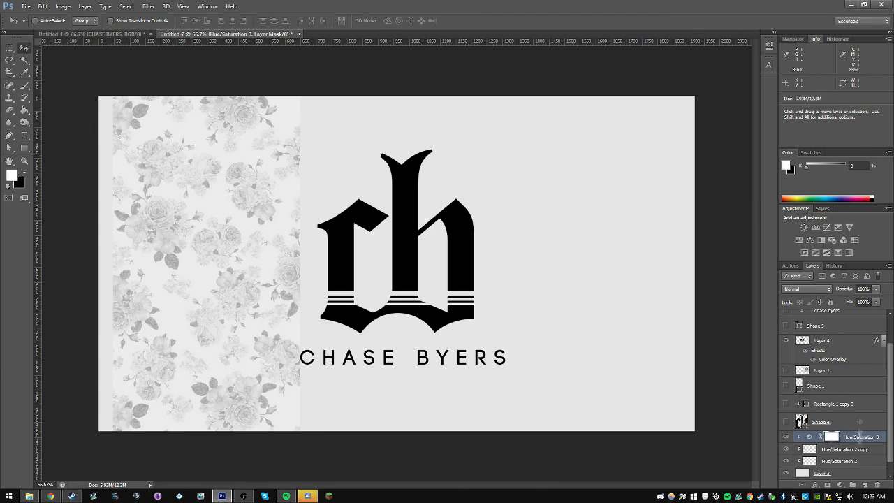
Step: Shift the floral section toward the canvas's left edge, duplicate it beside the original, and flip the copy
left_click(849, 443, "alt")
left_click(845, 455, "alt")
left_click(838, 466, "alt")
left_click(836, 464, "shift")
left_click_drag(193, 356, 180, 356)
left_click_drag(236, 208, 422, 210)
key("ctrl+t")
right_click(415, 206)
left_click(443, 344)
key("Return")
left_click_drag(361, 222, 360, 221)
Step: Duplicate the floral pattern across the remaining right part of the canvas and flip that copy
left_click_drag(426, 307, 761, 320)
key("ctrl+t")
right_click(574, 321)
left_click(621, 464)
key("Return")
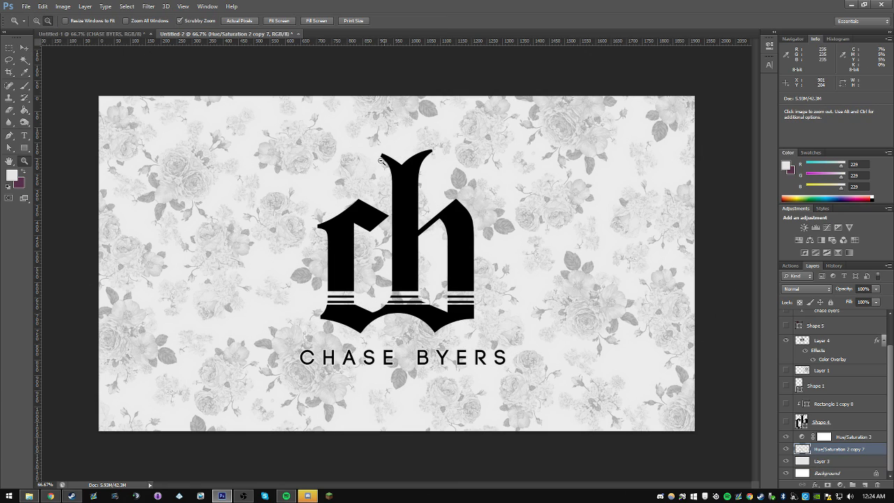
Step: Compare the logo on its new floral background with the original artwork in Untitled-1
left_click(502, 207)
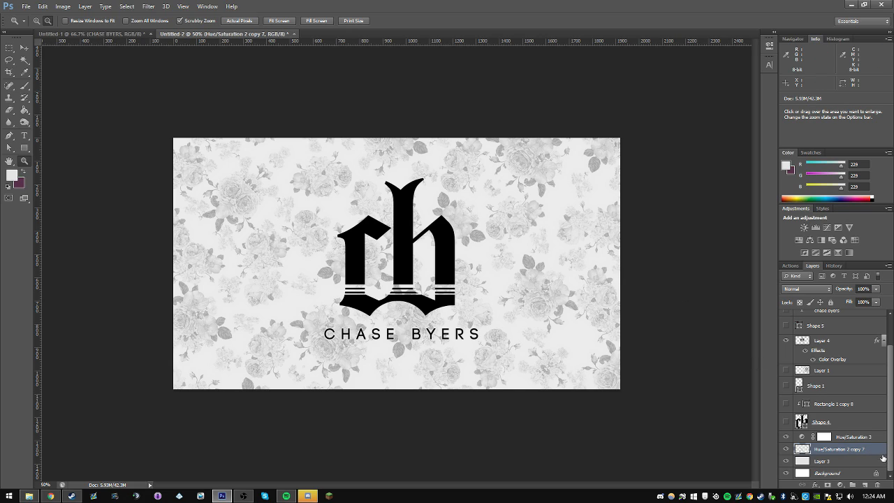
left_click(844, 436)
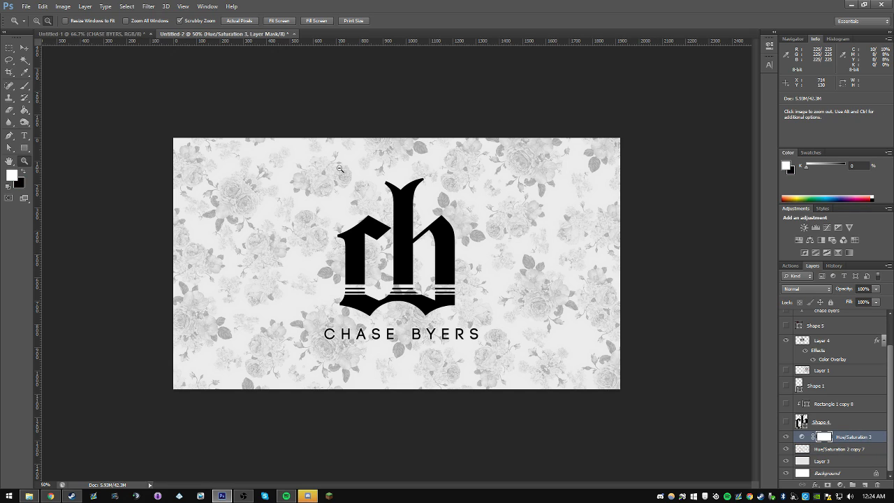
left_click(125, 34)
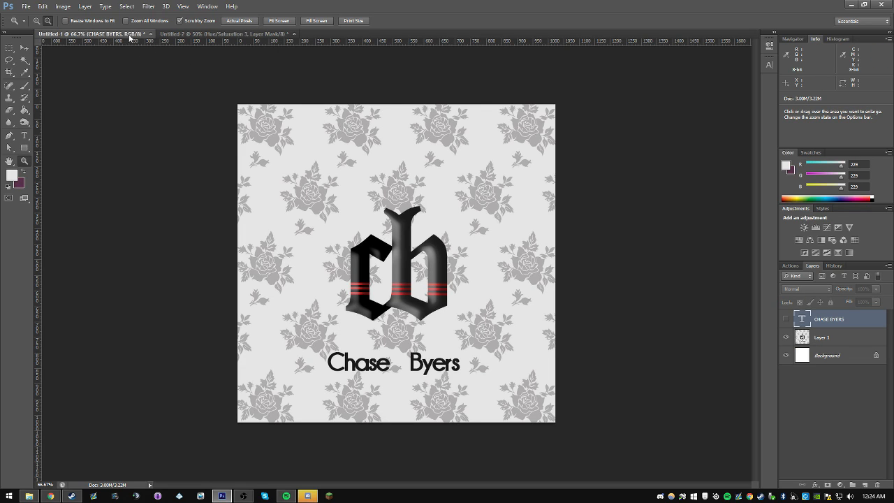
left_click(210, 35)
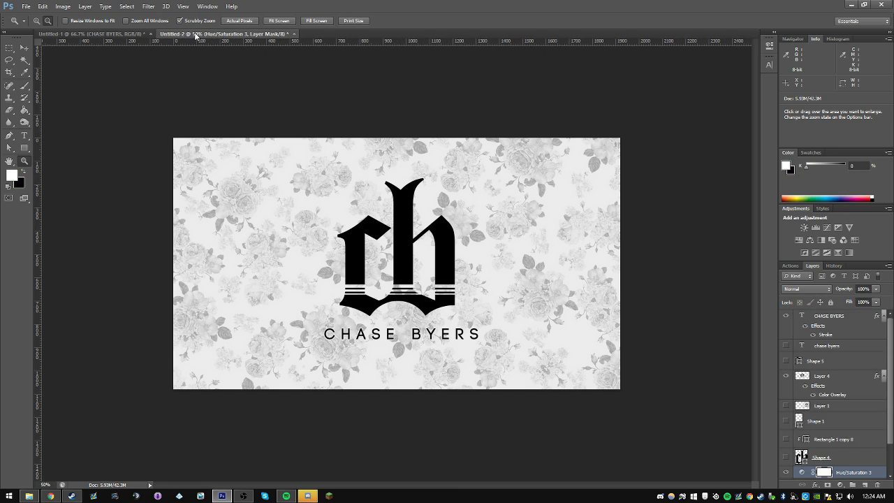
left_click(120, 33)
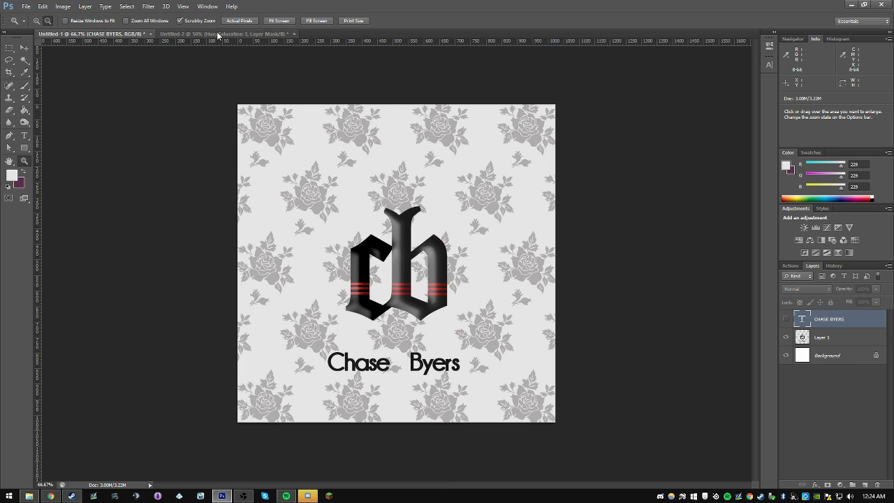
left_click(218, 33)
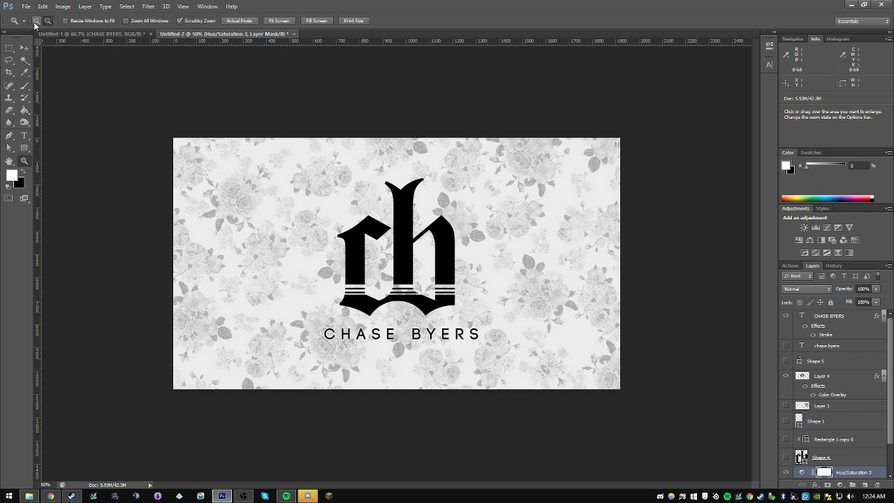
left_click(35, 22)
left_click(245, 320)
left_click(87, 35)
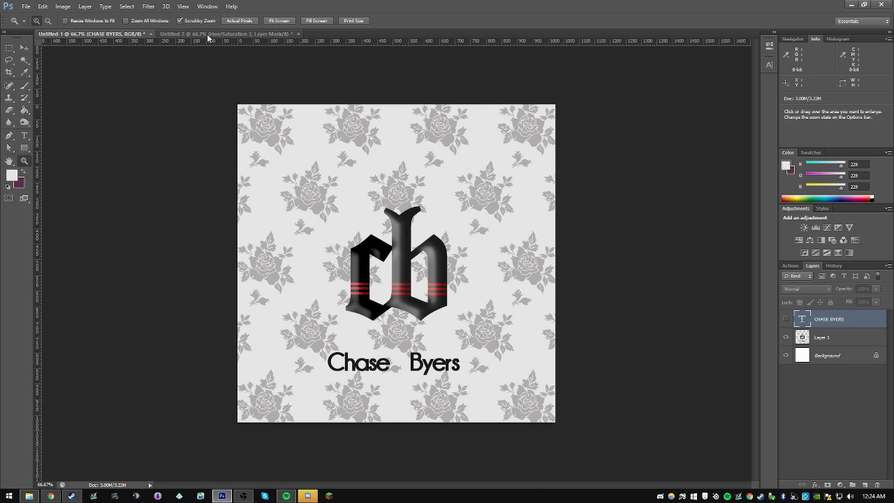
Step: Create a new 500 × 500 pixel document with a white background
left_click(25, 7)
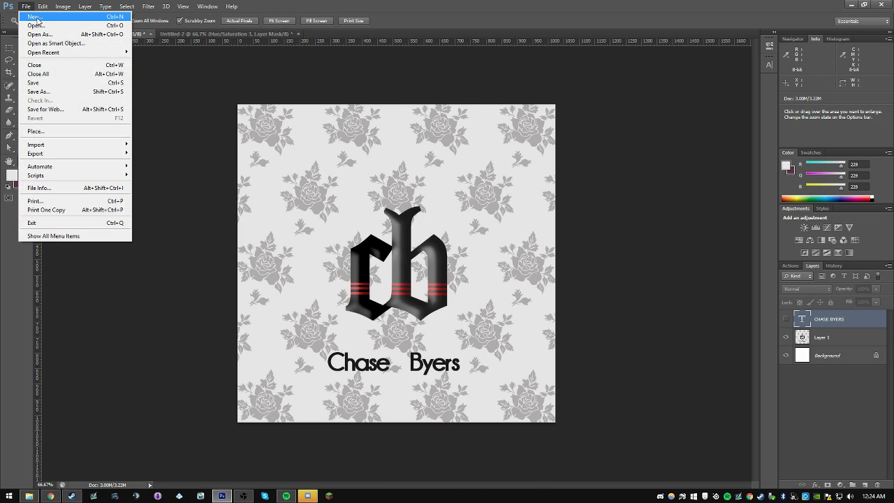
left_click(34, 14)
key("Tab")
type("500")
key("Tab")
key("Tab")
type("56")
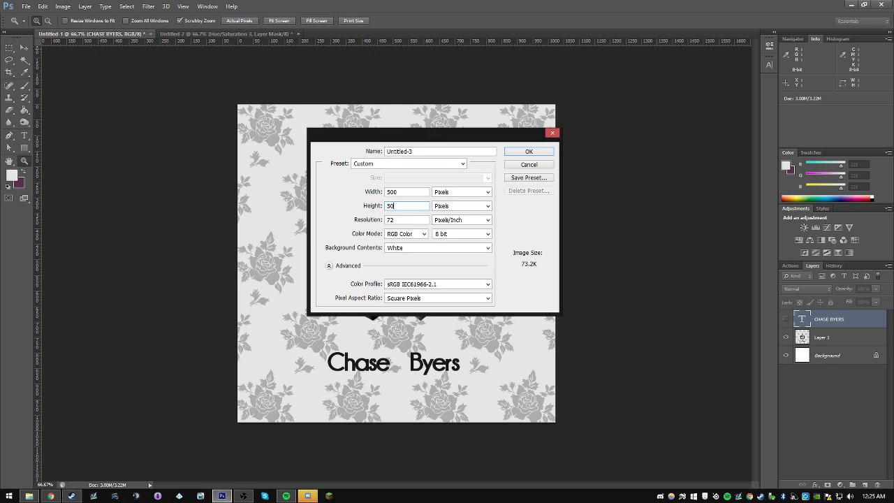
type("0")
key("Return")
Step: Try moving the merged floral pattern layer in Untitled-2, and undo the move
left_click(264, 35)
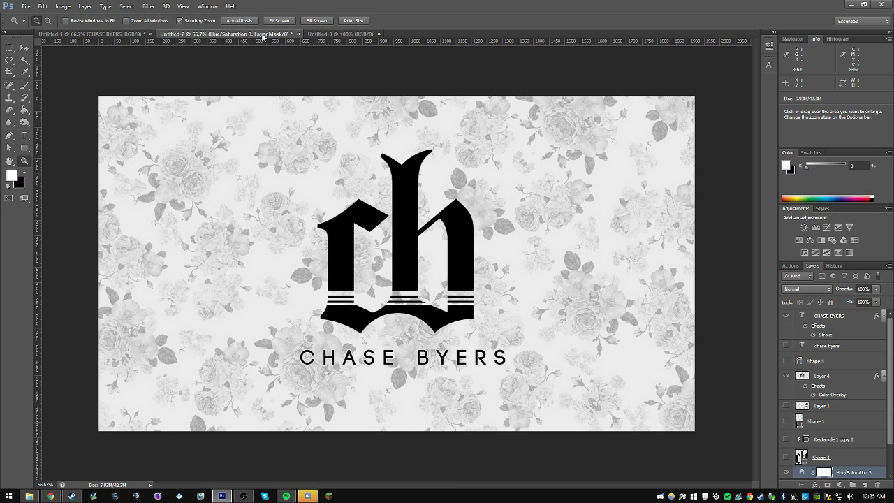
left_click(132, 35)
left_click(320, 35)
left_click(257, 35)
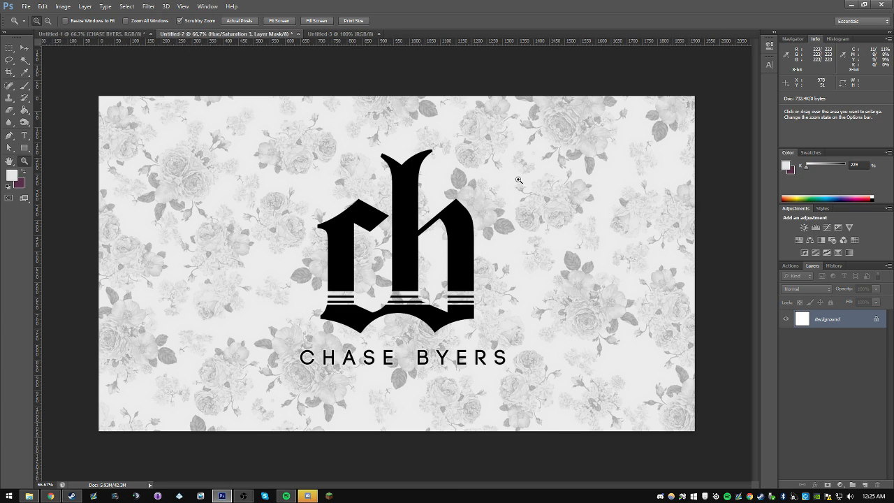
scroll(891, 422, "down", 2)
left_click(838, 449)
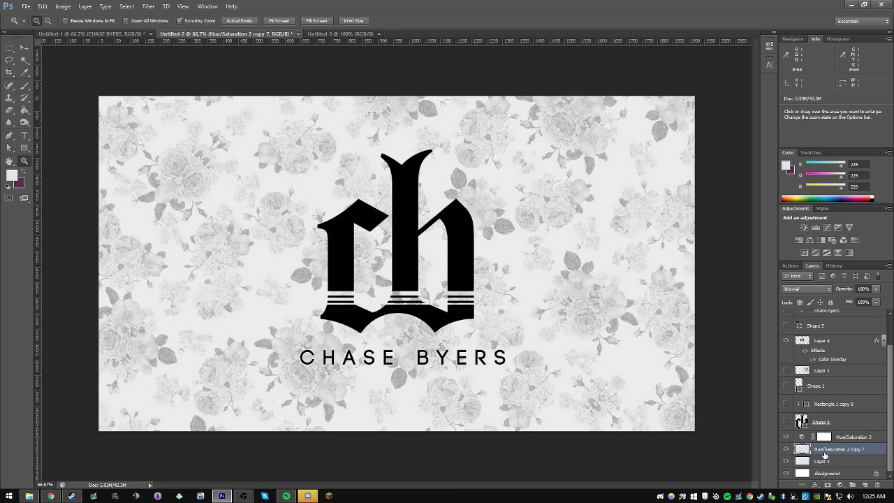
left_click(25, 49)
left_click_drag(126, 96, 221, 148)
key("ctrl+z")
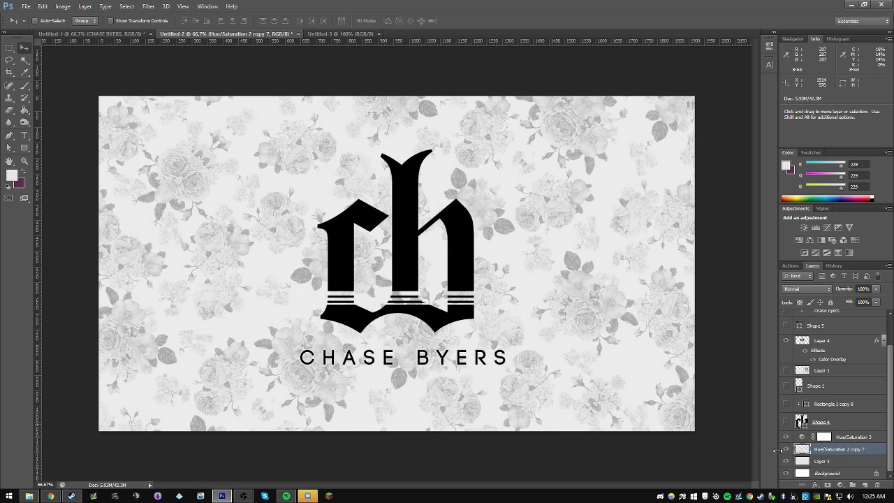
Step: Copy the floral pattern and its light grey base layer into Untitled-3, scale them down to about 54% and position them over the whole canvas
left_click(833, 463, "shift")
left_click_drag(351, 168, 328, 384)
key("ctrl+t")
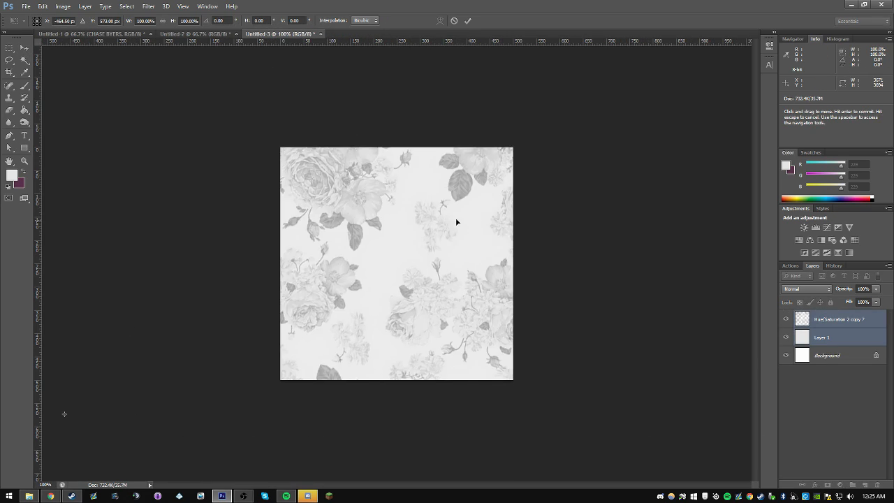
left_click_drag(456, 218, 174, 474)
left_click_drag(449, 198, 440, 280)
left_click_drag(533, 163, 589, 239)
left_click_drag(641, 69, 248, 465)
left_click_drag(152, 474, 660, 101)
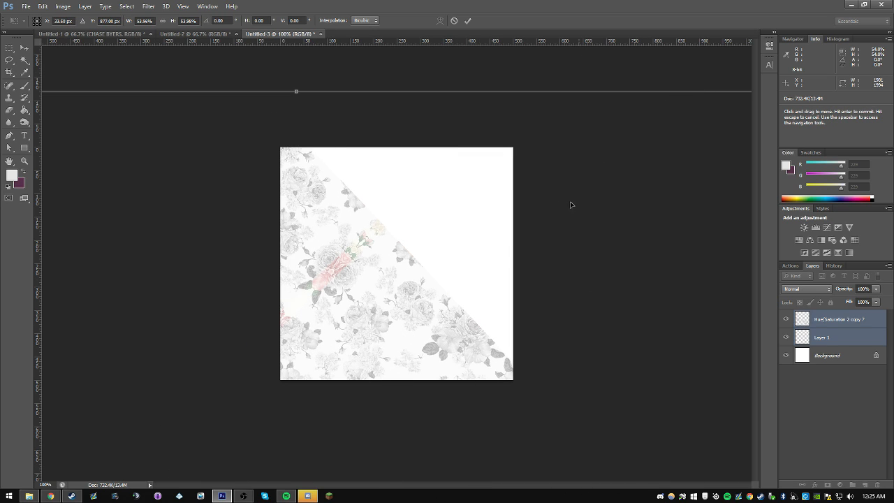
left_click_drag(471, 304, 640, 143)
left_click_drag(494, 288, 471, 203)
key("Return")
left_click_drag(429, 285, 458, 339)
Step: Add a Hue/Saturation adjustment above the floral pattern and fully desaturate the remaining coloured flowers
left_click(827, 324)
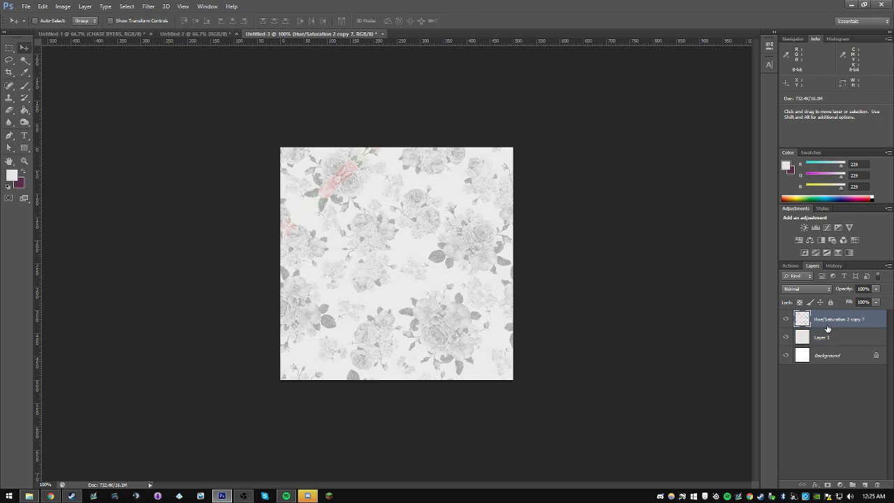
left_click(842, 486)
left_click(846, 371)
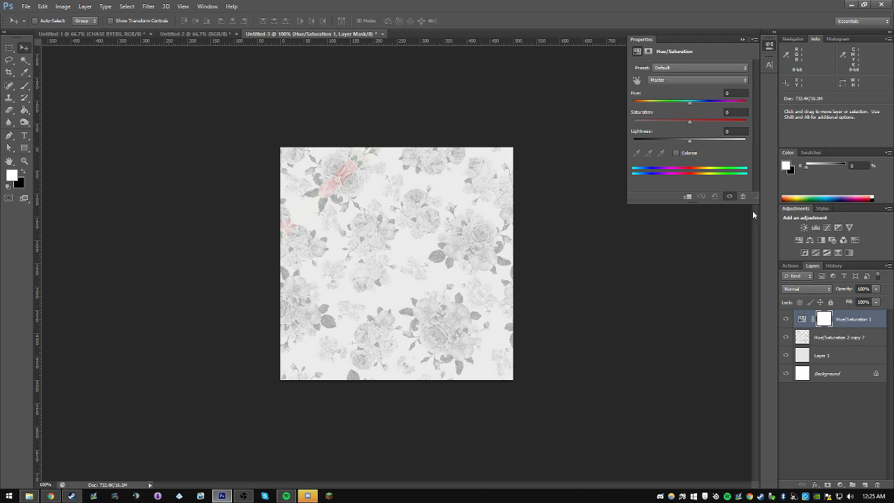
left_click_drag(689, 125, 633, 125)
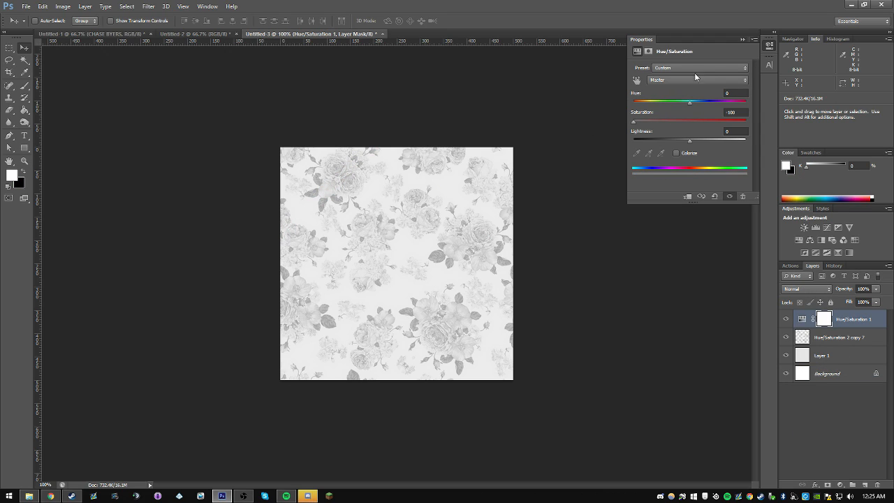
left_click(743, 39)
Step: Check Untitled-1 for reference and copy the black monogram layer from Untitled-2 into Untitled-3
left_click(192, 34)
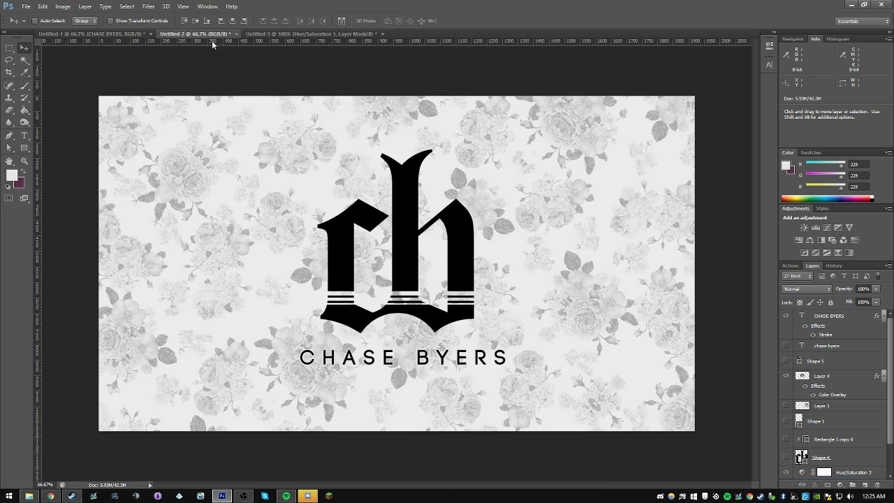
left_click(91, 33)
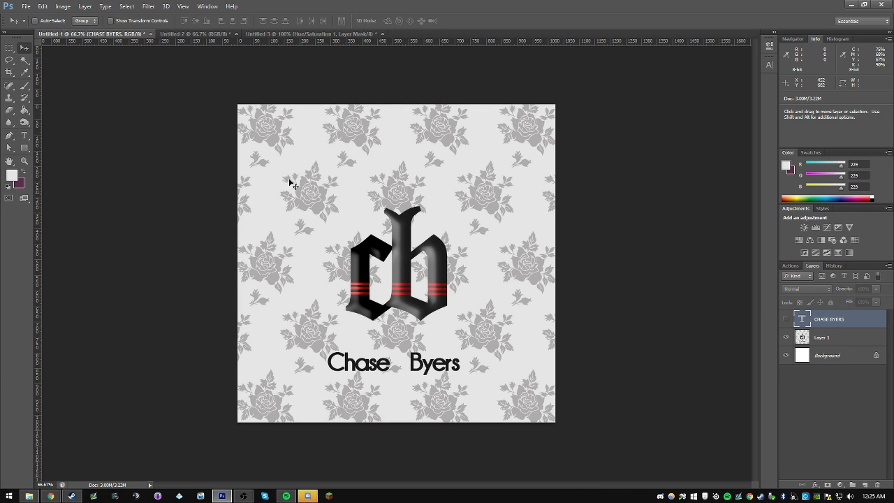
left_click(199, 34)
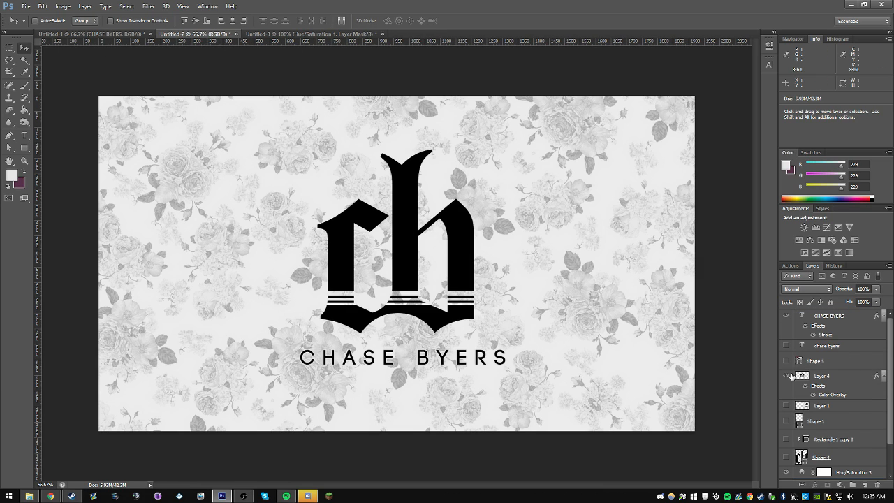
left_click(804, 378)
left_click_drag(450, 257, 443, 233)
key("ctrl+t")
left_click_drag(431, 305, 383, 247)
left_click_drag(362, 213, 441, 300)
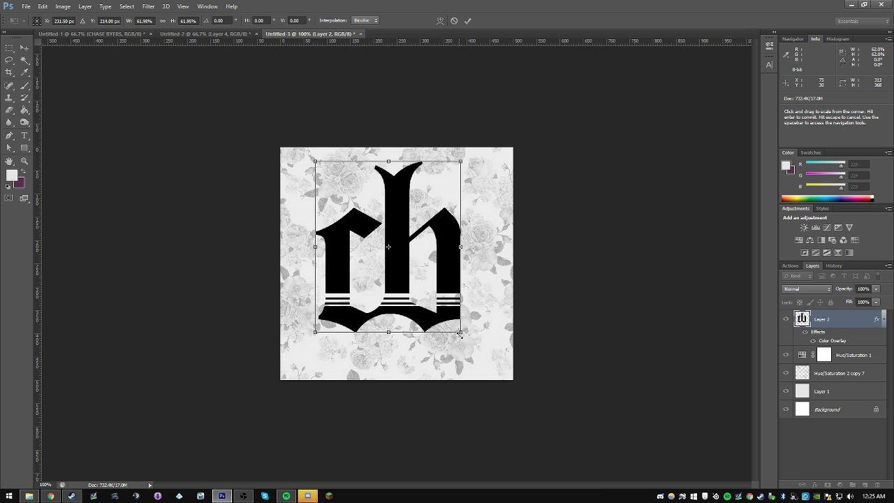
left_click_drag(465, 329, 471, 345)
key("Return")
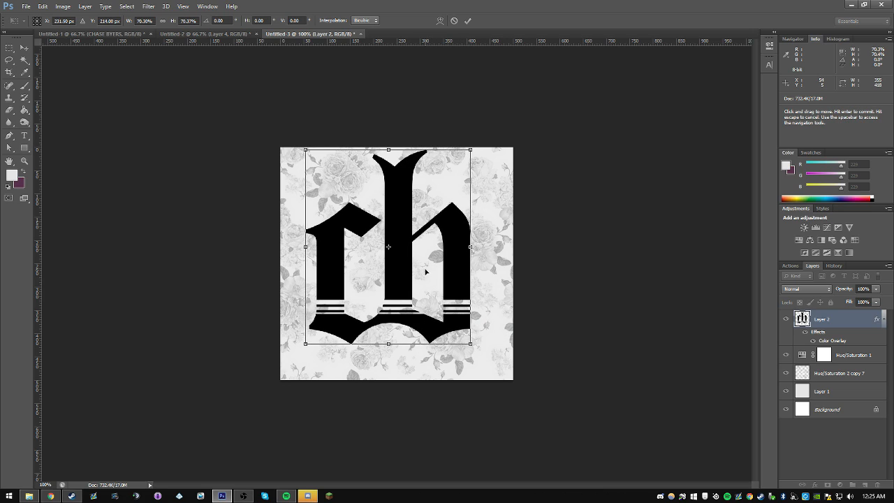
left_click(132, 33)
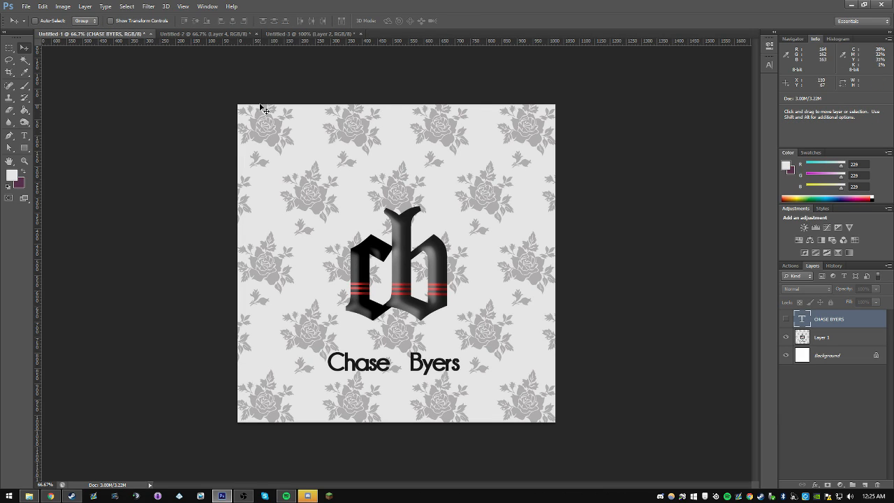
left_click(307, 34)
Step: Add a horizontal and a vertical guide at 50% to mark the centre of Untitled-3
left_click(166, 6)
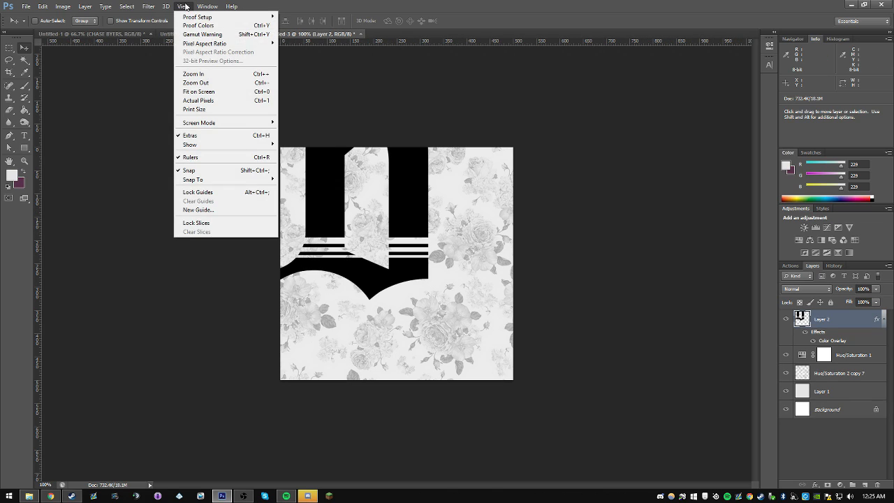
left_click(205, 209)
type("50%")
key("Return")
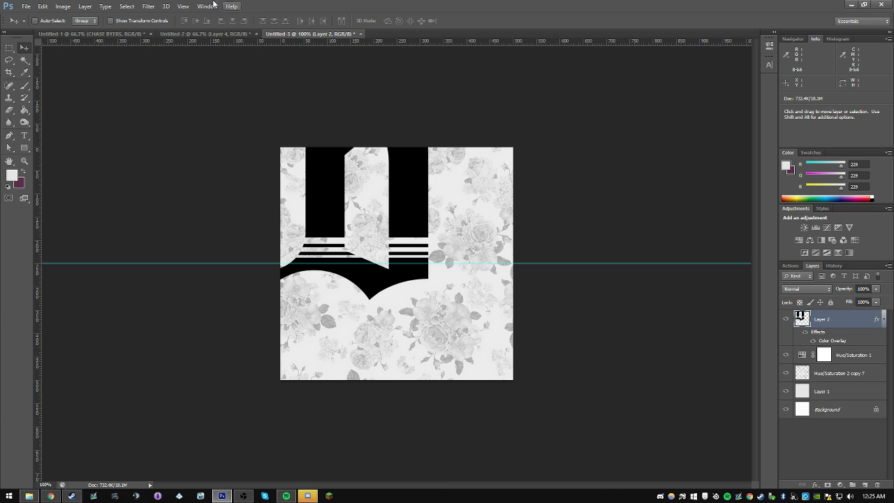
left_click(183, 6)
left_click(199, 210)
left_click(373, 178)
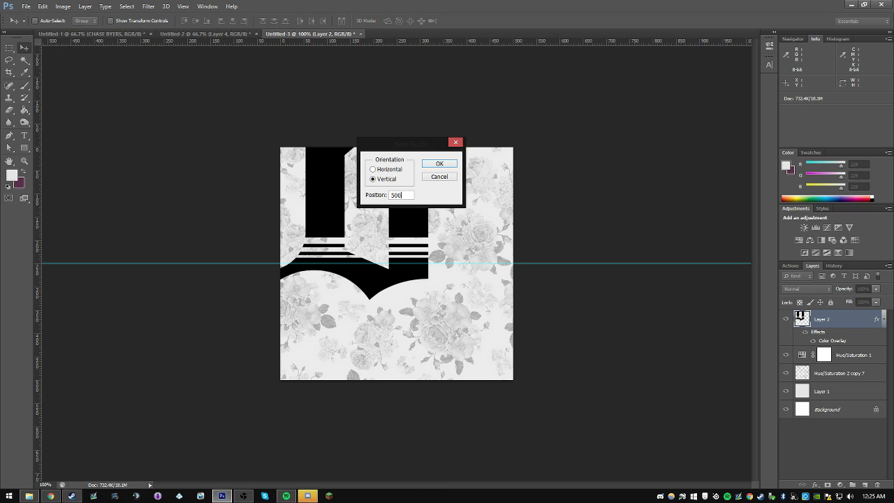
key("Return")
Step: Scale the oversized monogram down to fit inside the square canvas and centre it on the guides
key("ctrl+t")
left_click_drag(336, 164, 466, 285)
left_click_drag(513, 378, 475, 352)
left_click_drag(459, 312, 459, 334)
key("Return")
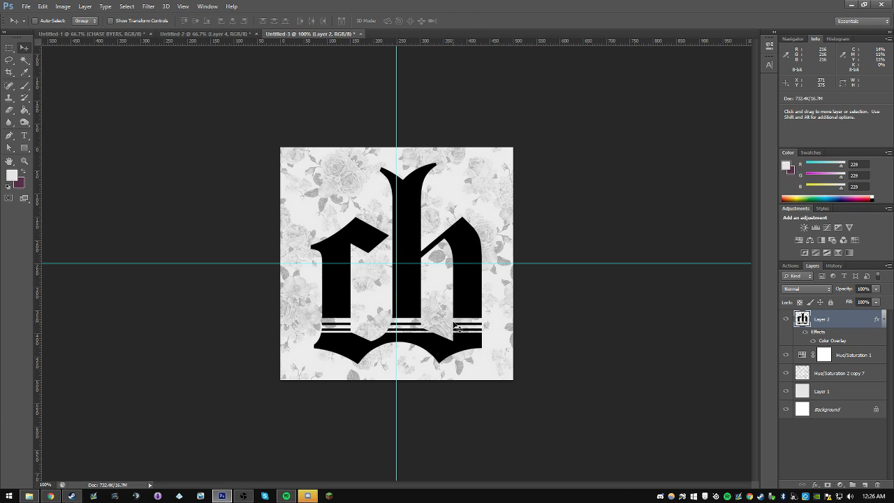
Step: Hide the guides and nudge the monogram slightly left and up to balance it on the canvas
key("ctrl+semicolon")
key("Left")
key("Left")
key("Up")
key("Up")
key("Left")
key("Left")
key("Left")
key("Left")
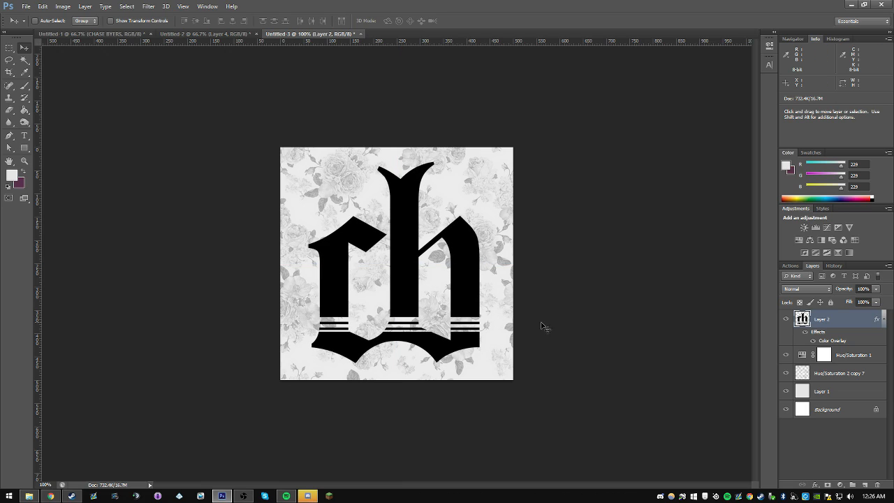
key("Left")
key("Up")
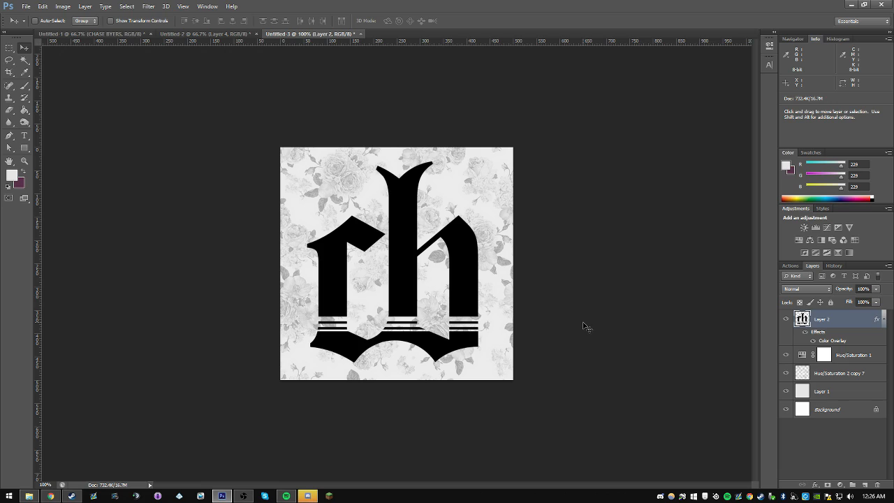
key("Up")
key("Up")
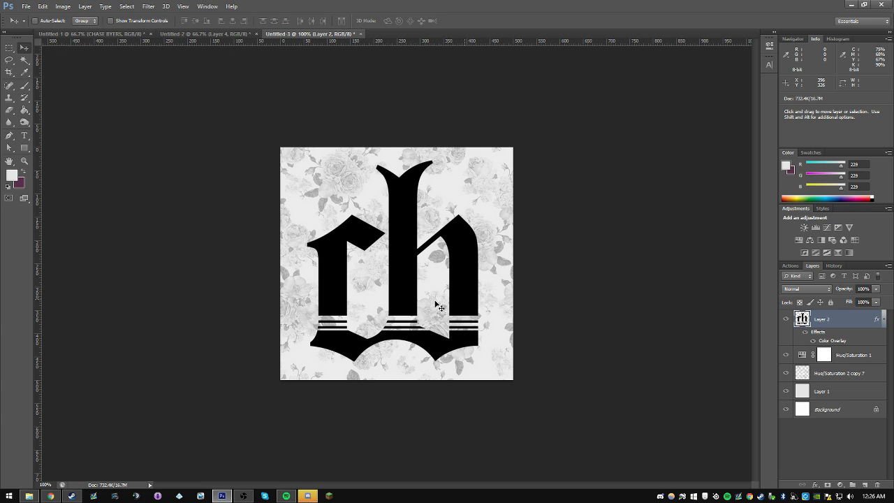
key("Up")
Step: Examine how the square monogram reads at small size by viewing Untitled-3 at 25% and then larger
left_click(27, 161)
left_click(47, 22)
left_click(375, 196)
left_click(374, 197)
left_click(373, 195)
left_click(373, 194)
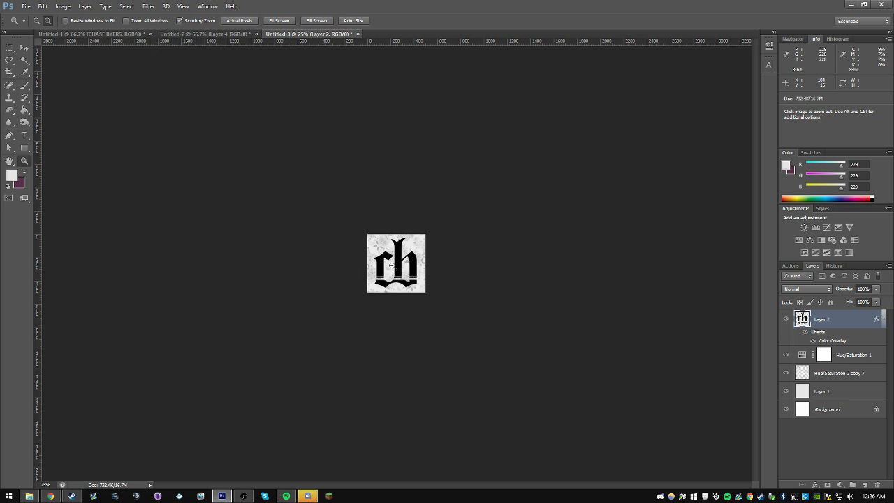
left_click(36, 22)
left_click(159, 109)
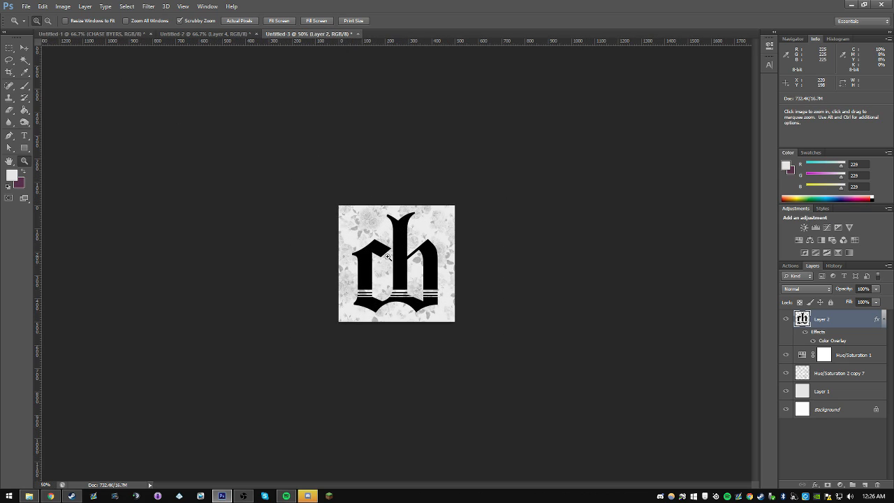
Step: Examine the original artwork in Untitled-1 at very small sizes and at 33.3%, and compare it with the new logo in Untitled-2
left_click(123, 34)
left_click(48, 20)
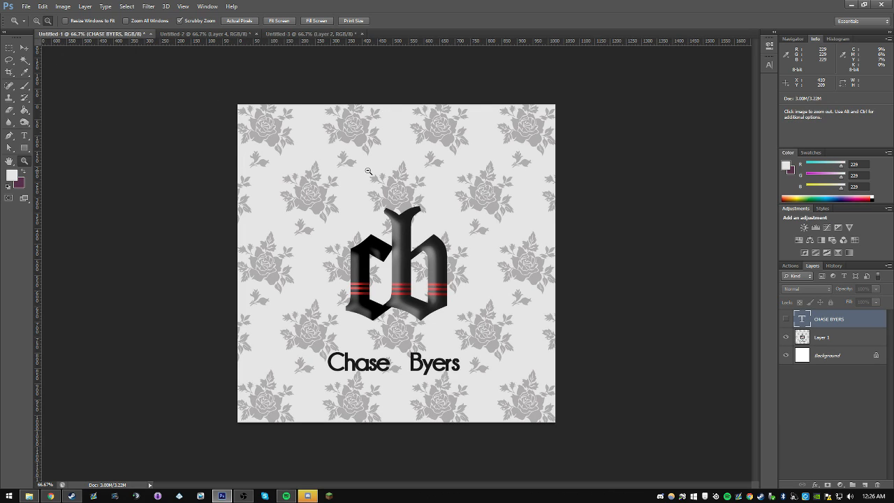
left_click(365, 171)
left_click(365, 172)
left_click(384, 246)
left_click(384, 246)
left_click(384, 246)
left_click(384, 246)
left_click(384, 246)
left_click(384, 246)
left_click(384, 246)
left_click(384, 246)
left_click(37, 20)
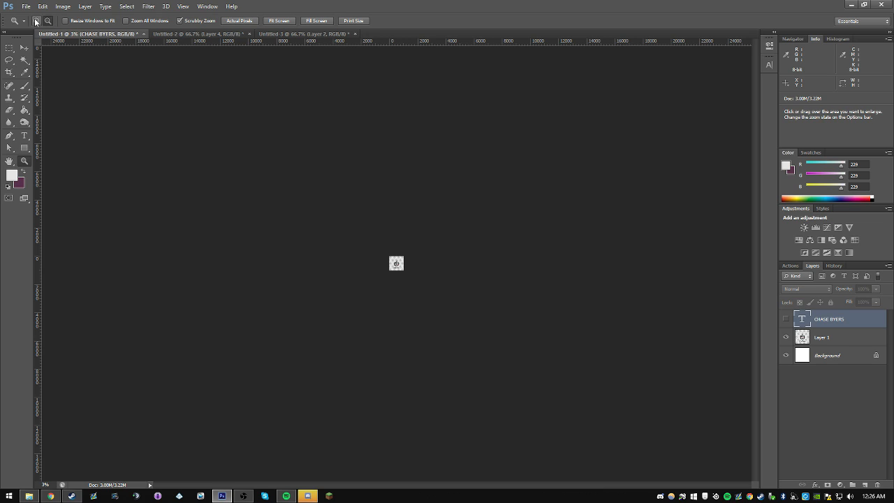
left_click(407, 248)
left_click(407, 247)
left_click(407, 248)
left_click(407, 248)
left_click(407, 248)
left_click(407, 247)
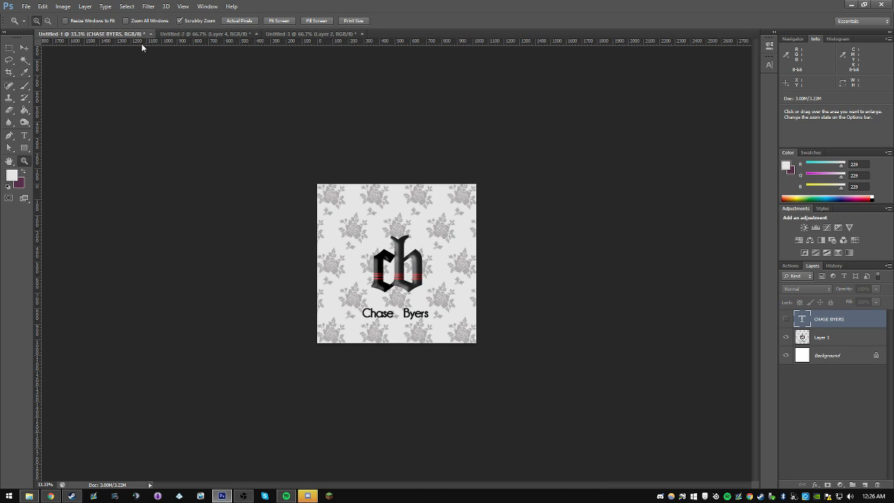
left_click(181, 34)
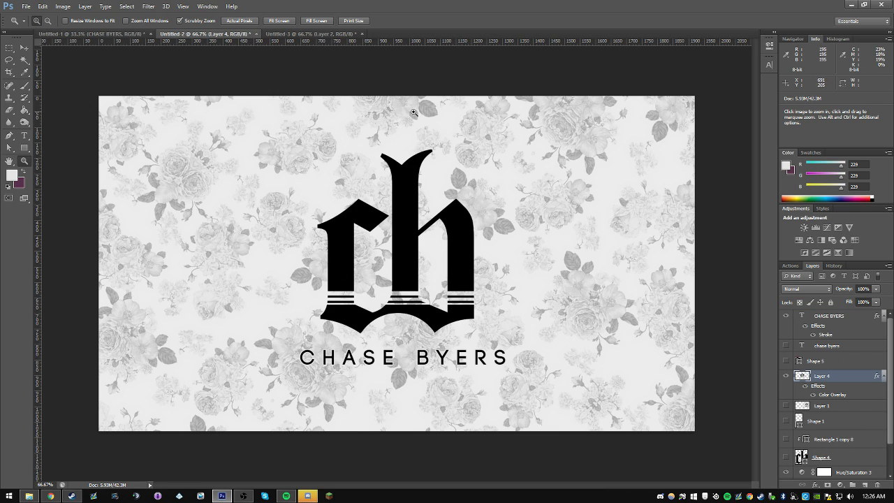